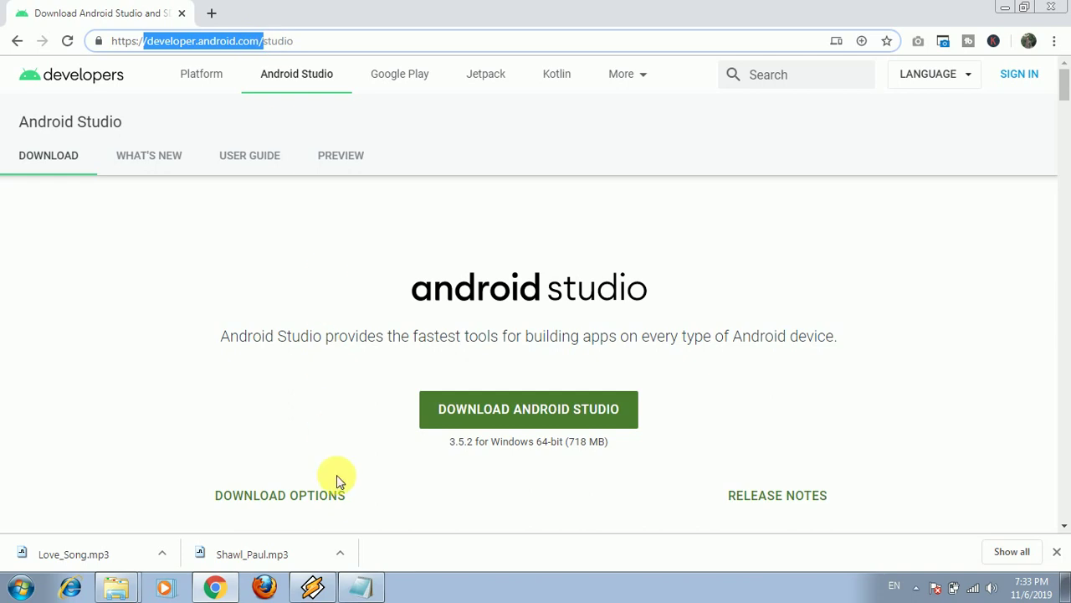
# In the Notepad notes, add a colon after "First Go to Browser" and enter "/developer.android.com/" on a new line below
pyautogui.click(360, 586)
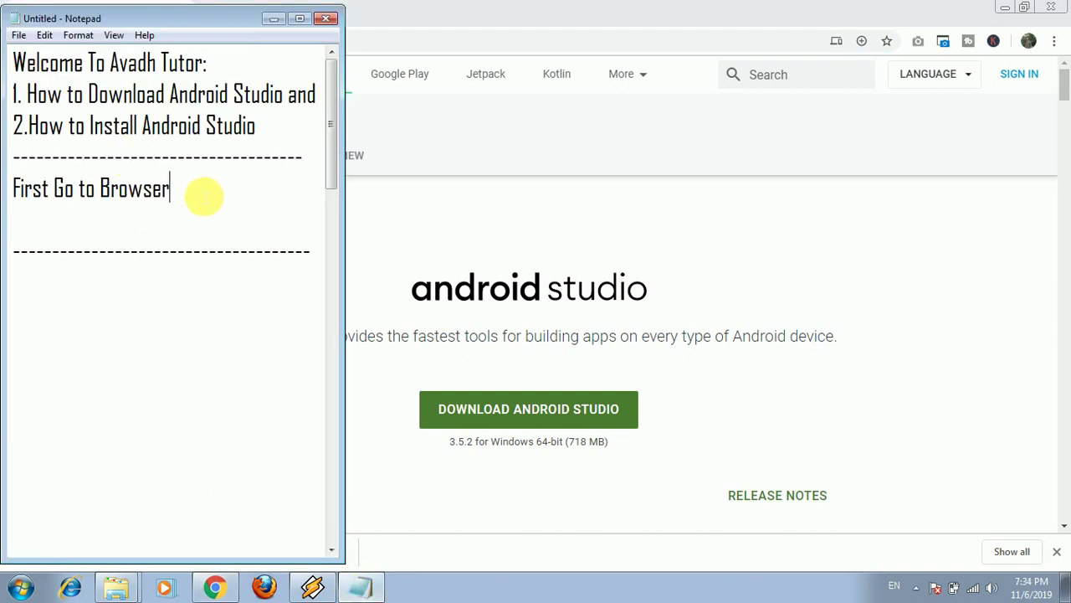
pyautogui.write(':')
pyautogui.press('Return')
pyautogui.write('/developer.android.com/')
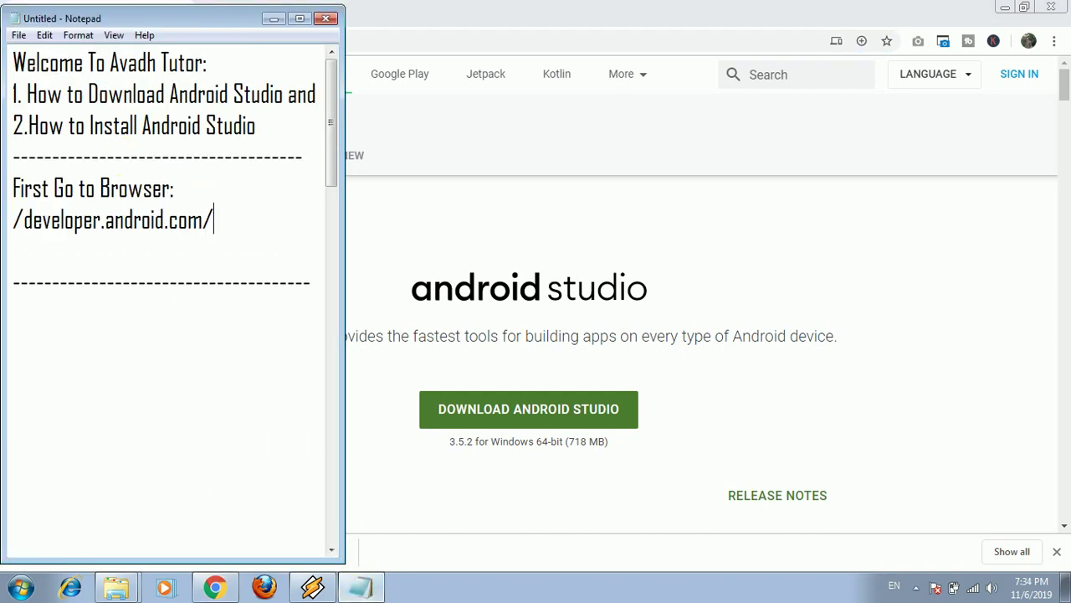
pyautogui.moveTo(19, 215); pyautogui.dragTo(227, 239)
pyautogui.click(236, 237)
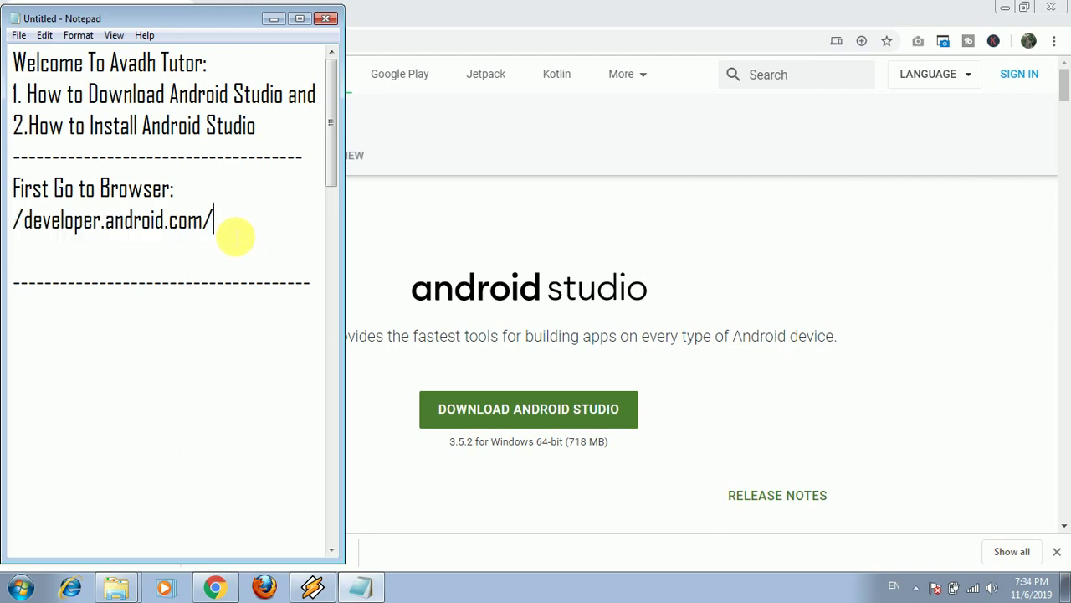
# Switch to Chrome and examine the Android Studio download page, including the offered version, Windows architecture and download size
pyautogui.click(606, 238)
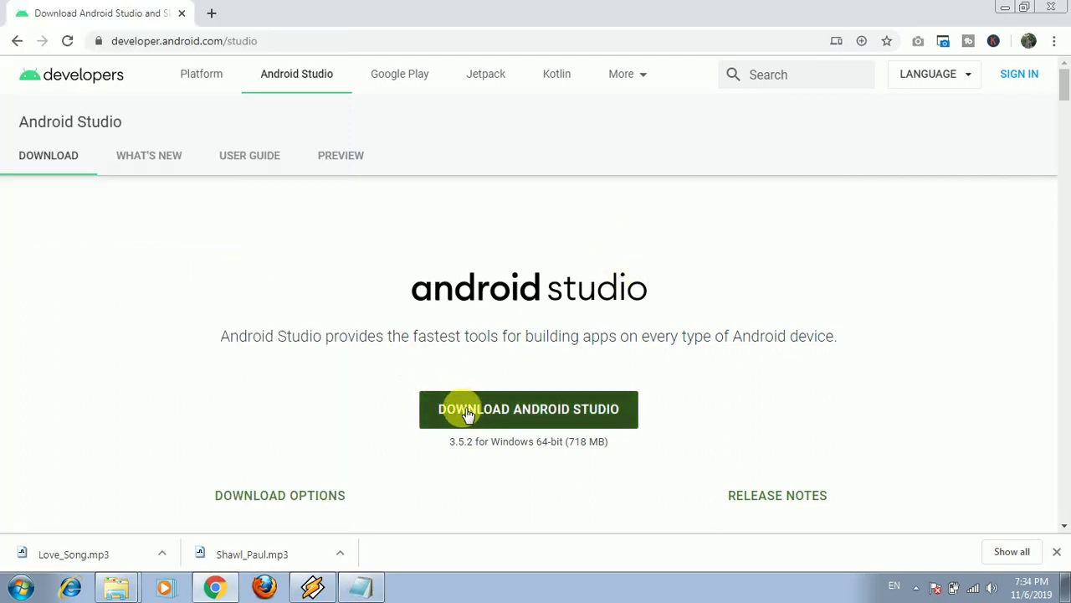
pyautogui.moveTo(448, 443); pyautogui.dragTo(628, 445)
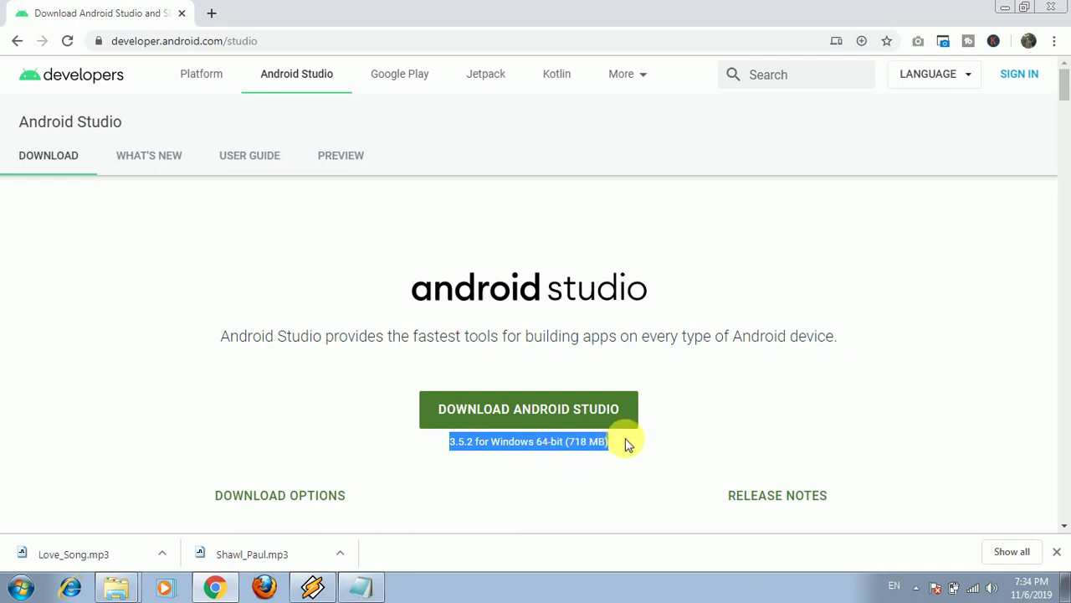
pyautogui.click(536, 446)
pyautogui.moveTo(536, 444); pyautogui.dragTo(572, 449)
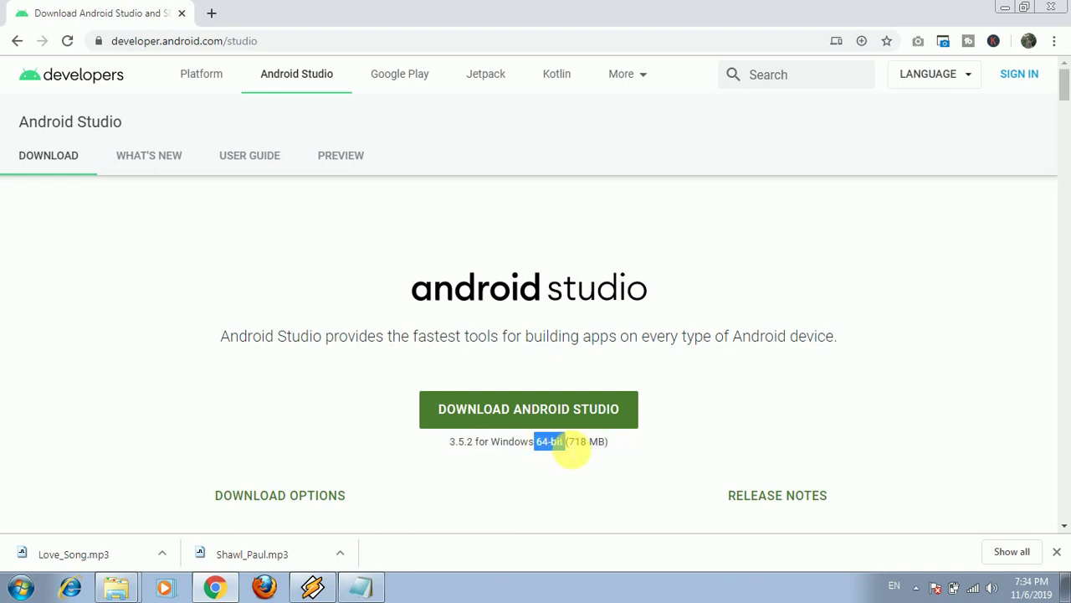
pyautogui.click(535, 452)
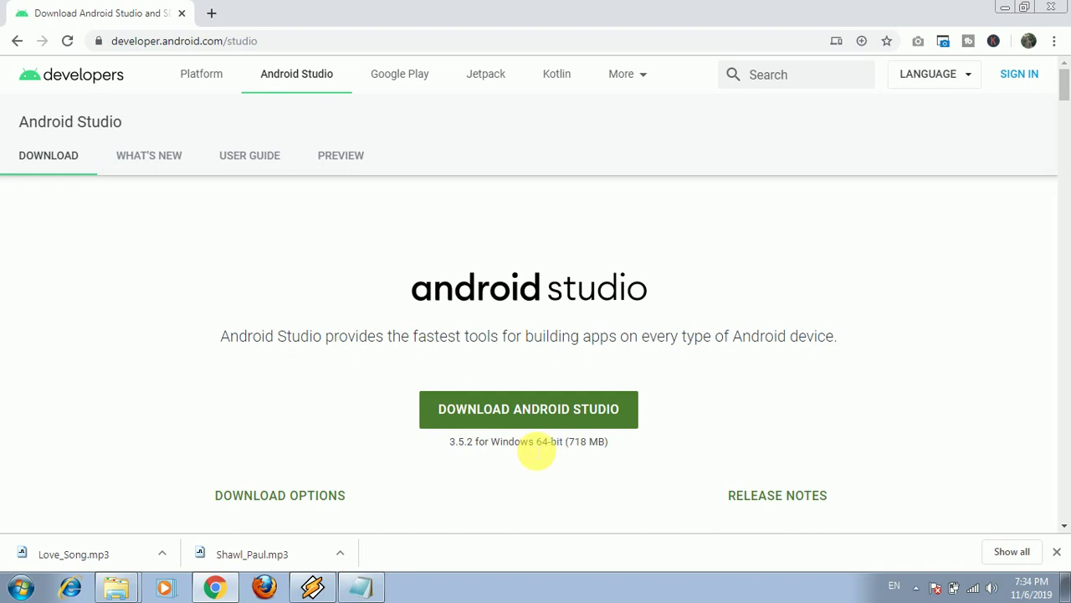
pyautogui.scroll(-1, 1064, 100)
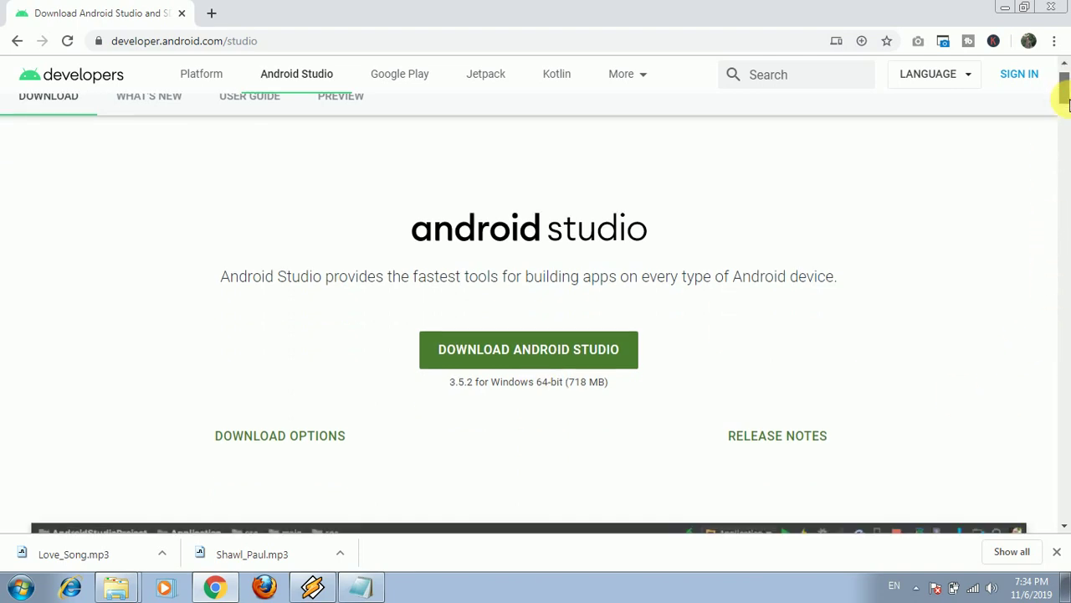
pyautogui.scroll(-4, 1065, 100)
pyautogui.scroll(2, 218, 283)
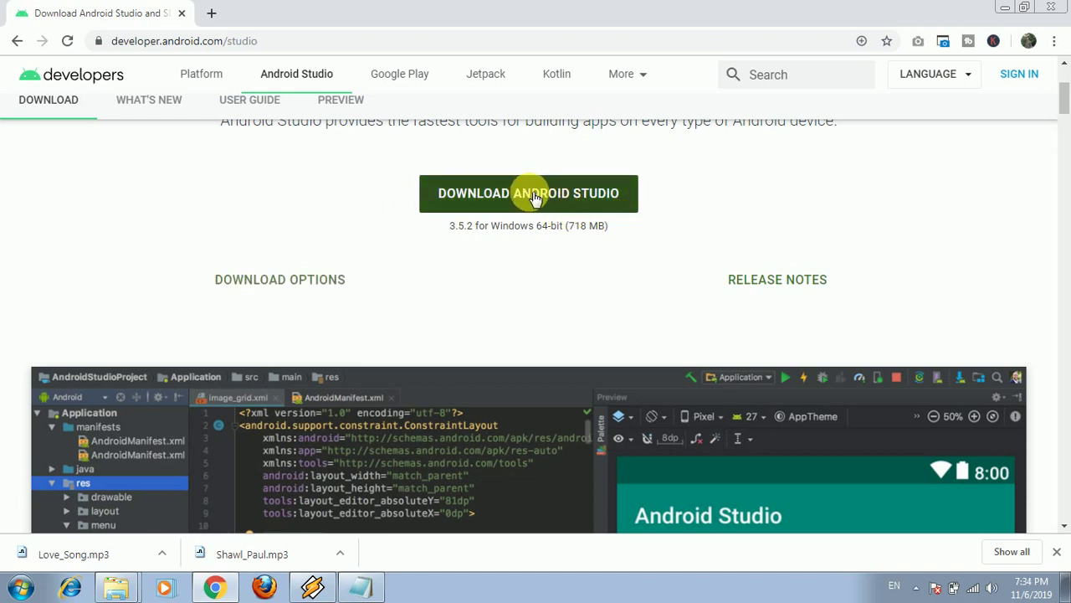
# Return to Notepad and add the line "Click on Download Android Studio" below the website address
pyautogui.click(362, 587)
pyautogui.press('Return')
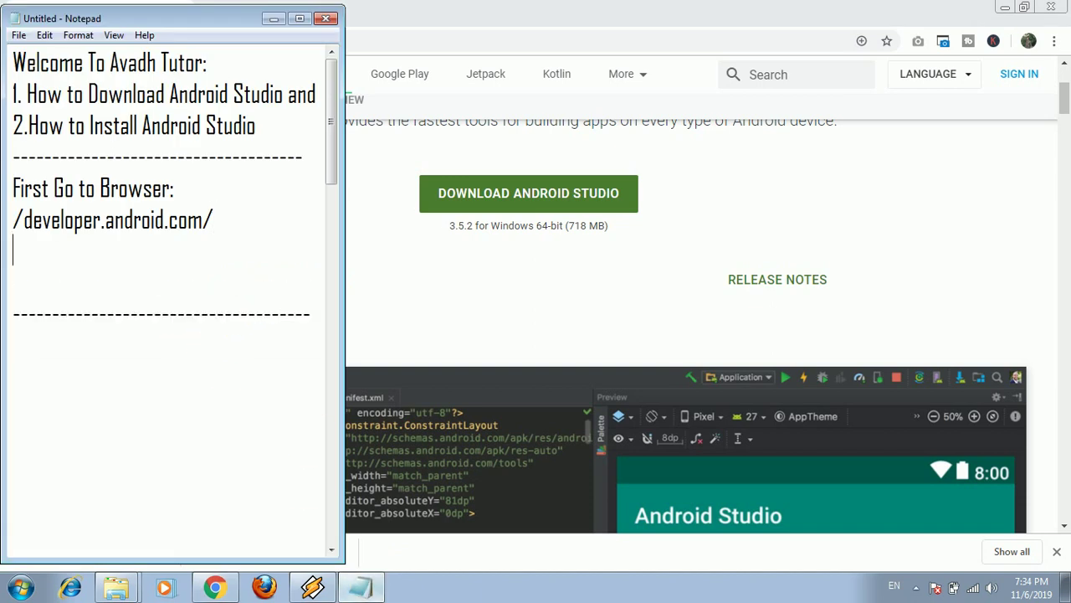
pyautogui.write('Click on')
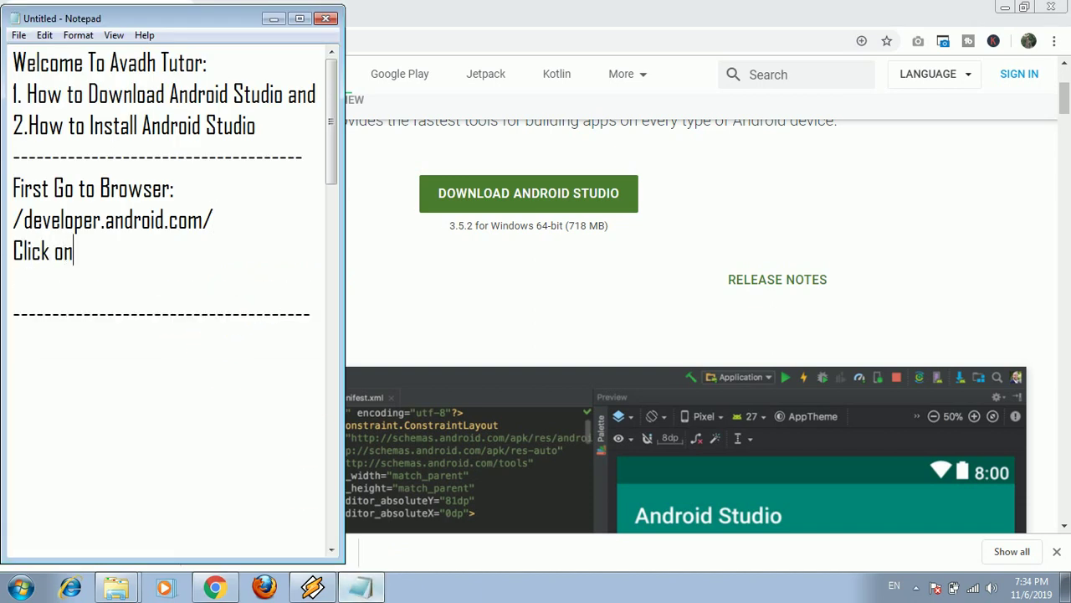
pyautogui.write(' Download')
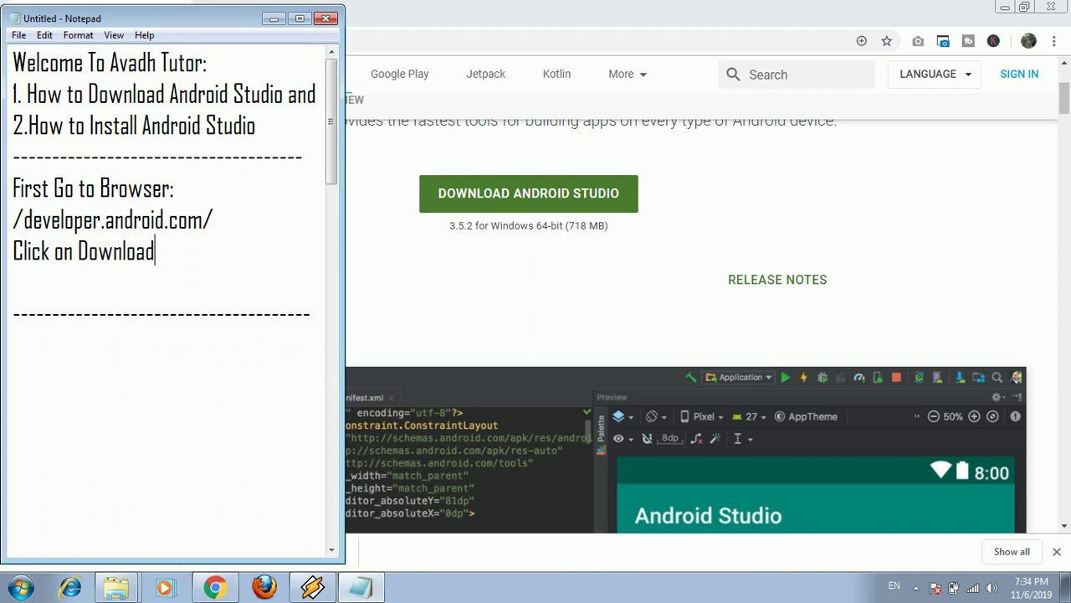
pyautogui.write(' Android Studio')
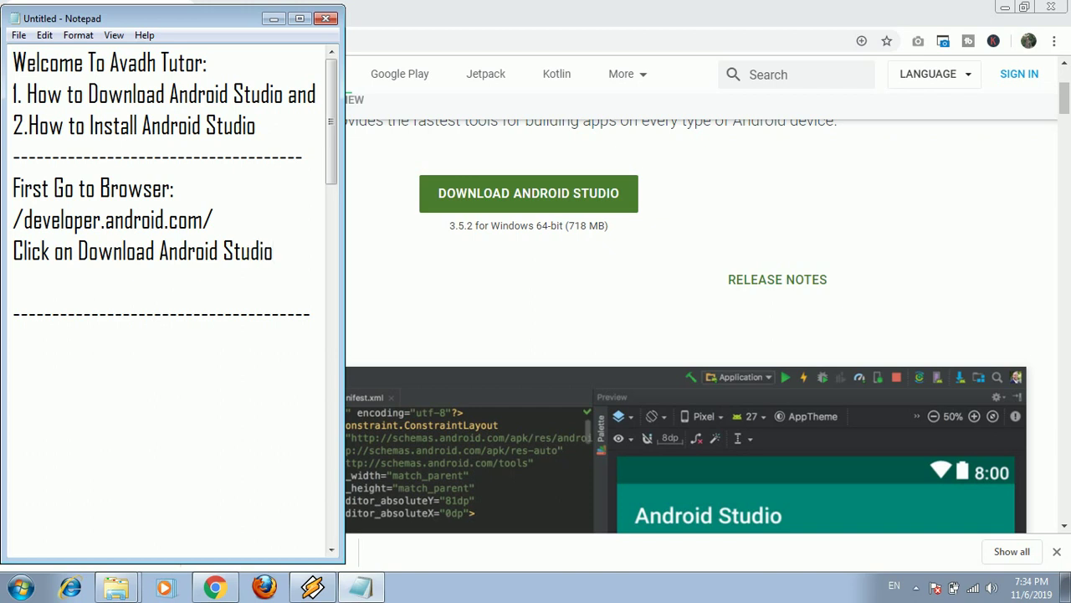
# In Chrome, request the Android Studio download, agree to the terms and conditions, and start downloading the Windows installer
pyautogui.click(506, 195)
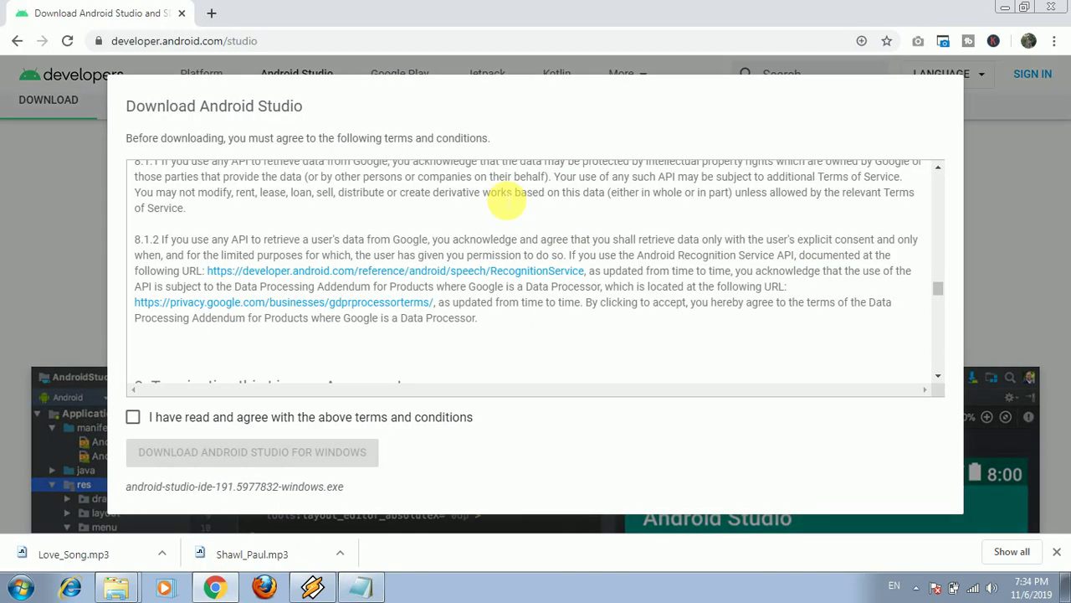
pyautogui.click(136, 419)
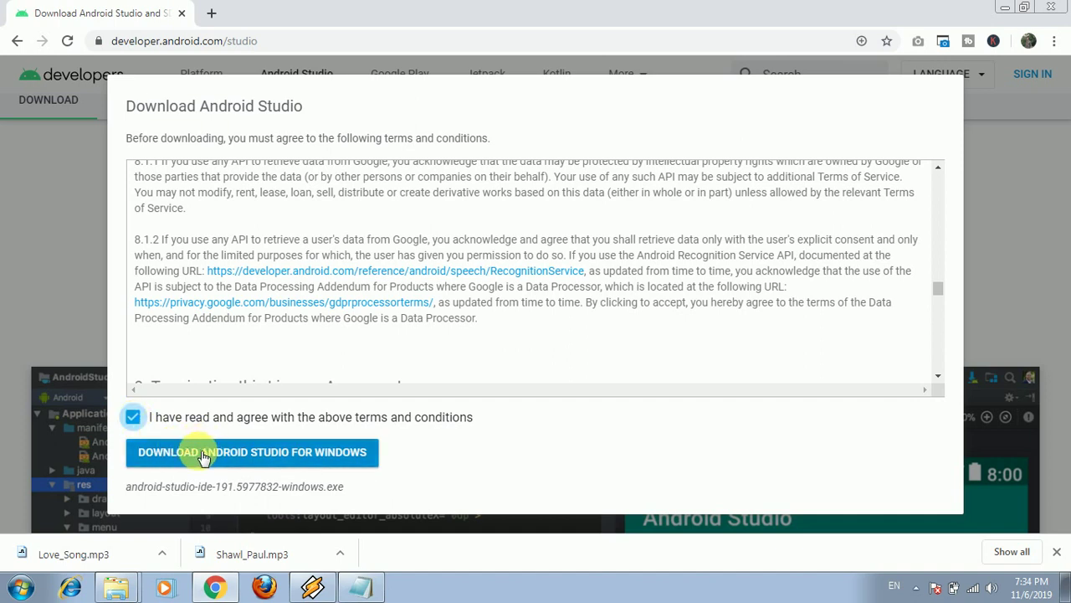
pyautogui.click(281, 454)
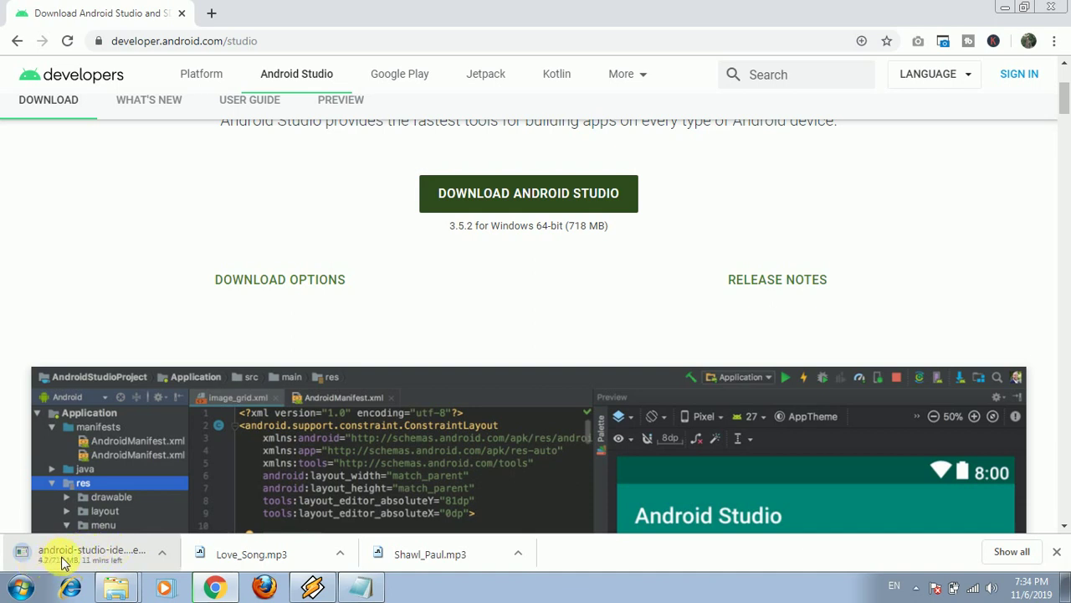
# Switch to Notepad and review the minimum Android Studio requirements for Windows version, RAM and disk space, moving its window aside
pyautogui.click(363, 590)
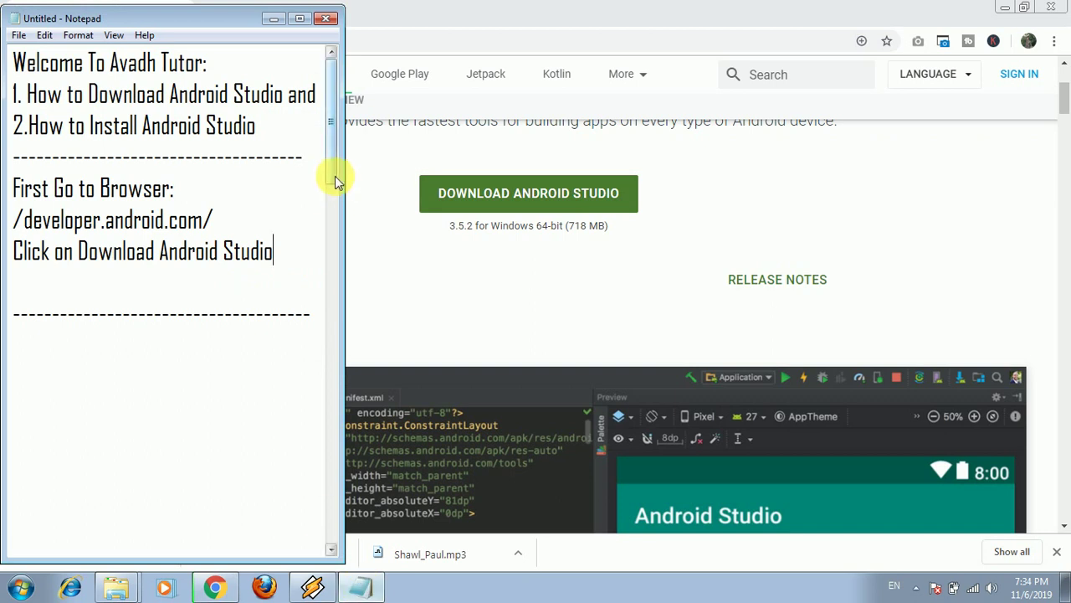
pyautogui.moveTo(333, 179); pyautogui.dragTo(342, 329)
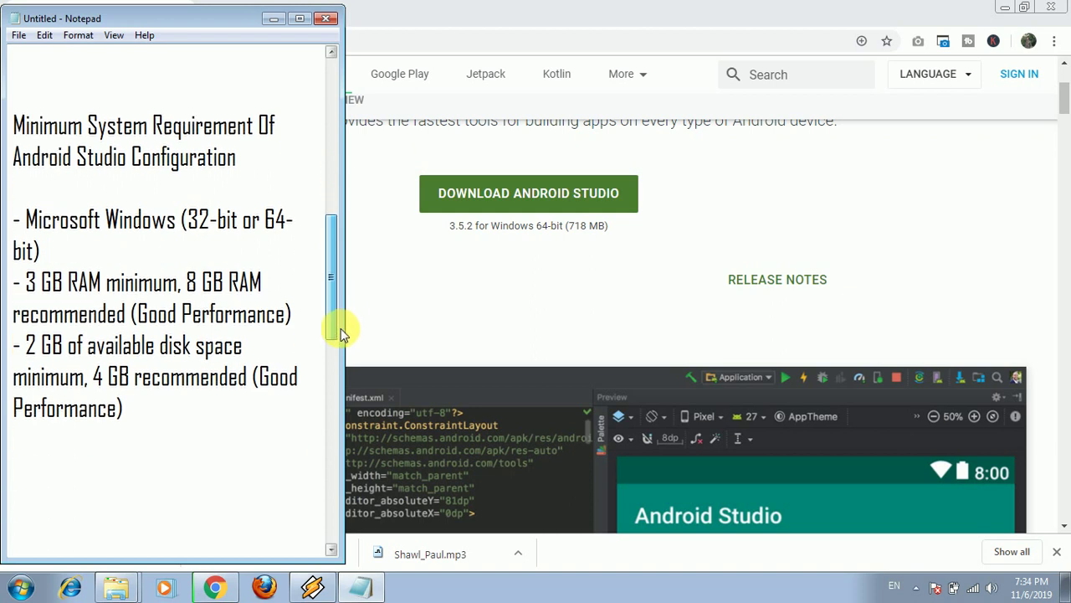
pyautogui.moveTo(164, 25); pyautogui.dragTo(432, 32)
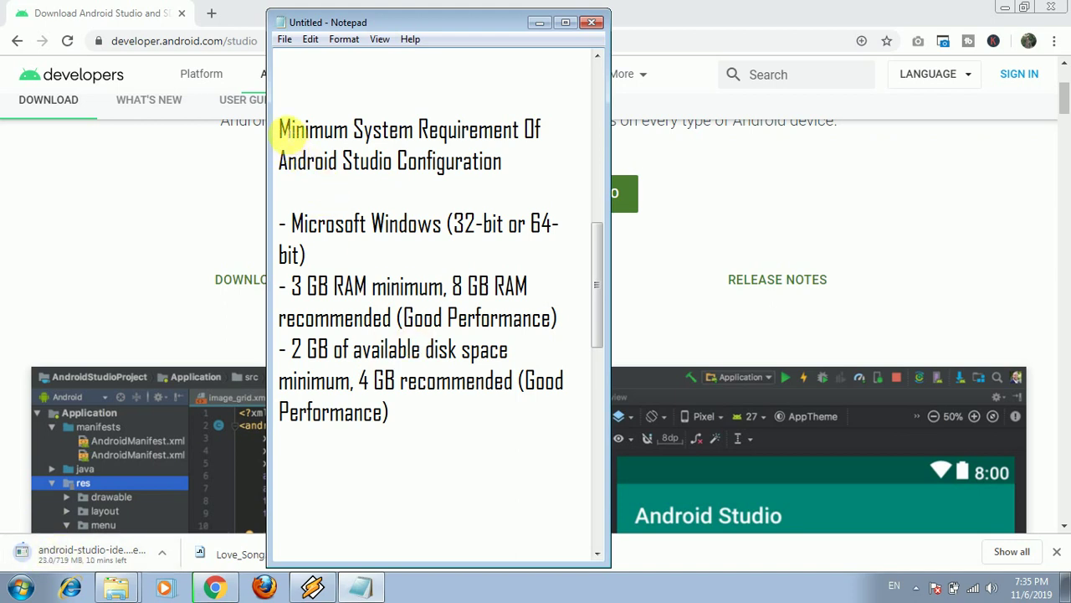
pyautogui.moveTo(283, 133); pyautogui.dragTo(527, 176)
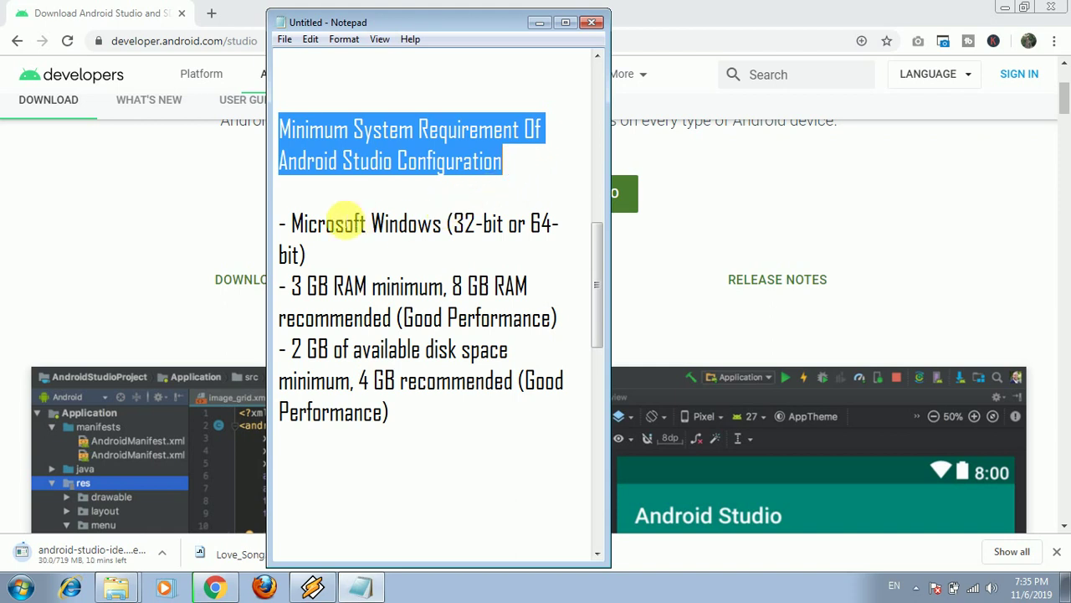
pyautogui.moveTo(282, 224); pyautogui.dragTo(330, 249)
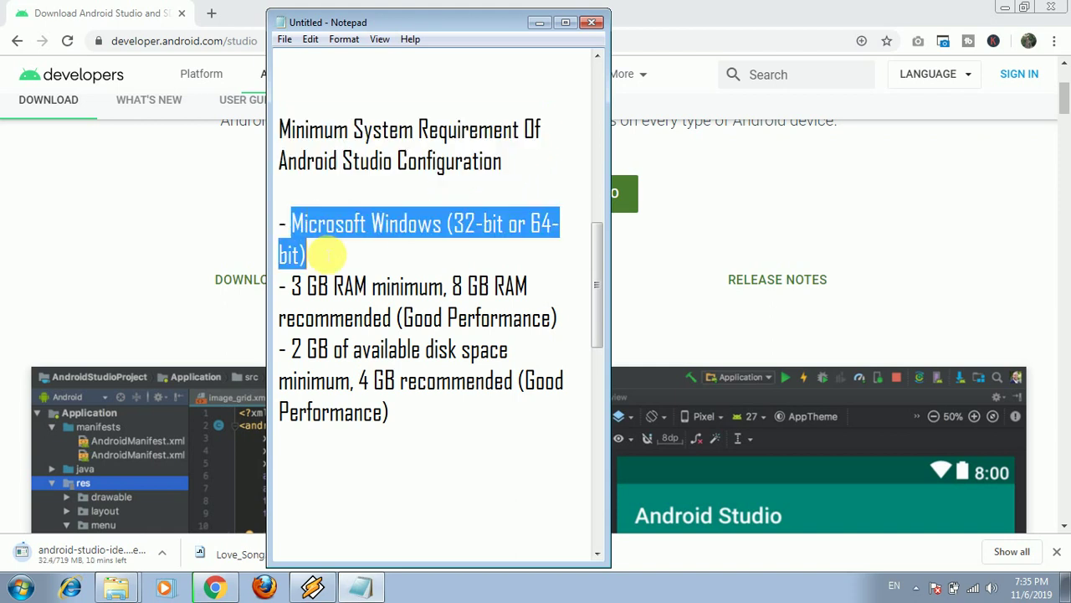
pyautogui.click(352, 264)
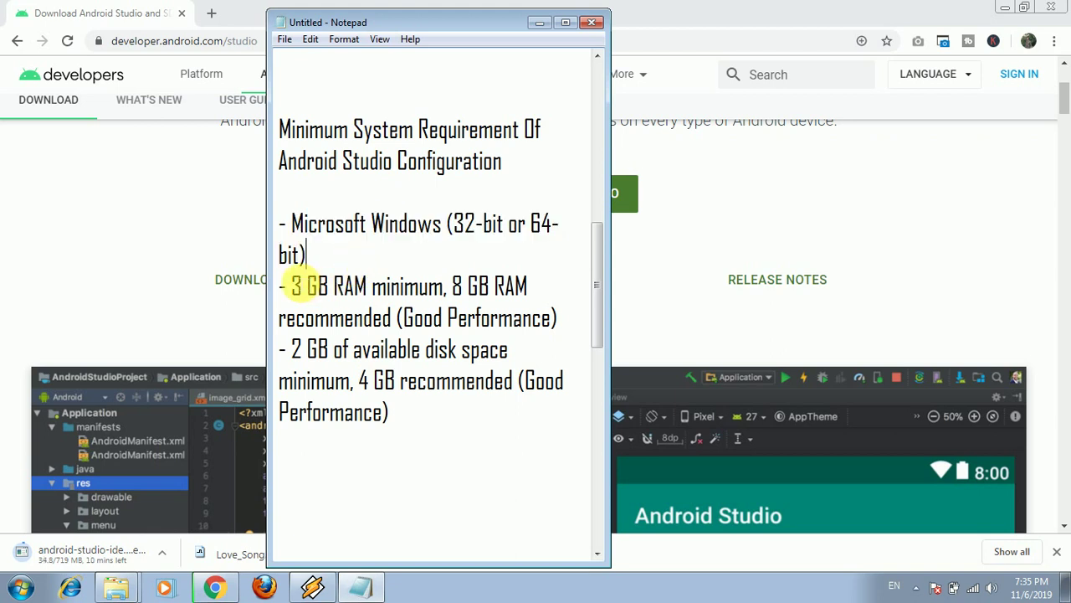
pyautogui.moveTo(290, 286); pyautogui.dragTo(574, 316)
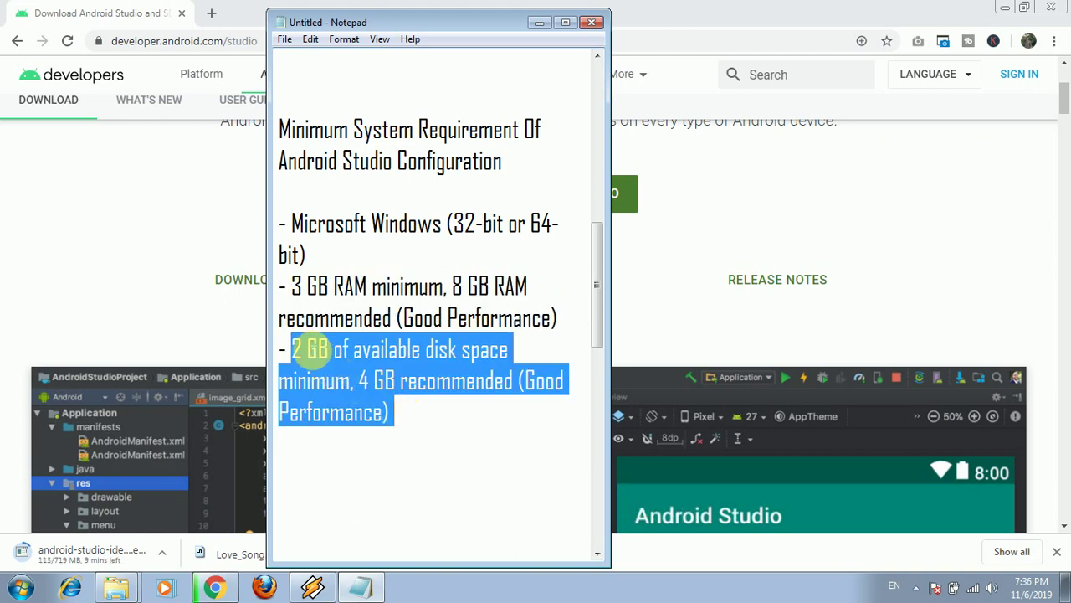
pyautogui.moveTo(303, 349); pyautogui.dragTo(406, 415)
pyautogui.click(411, 423)
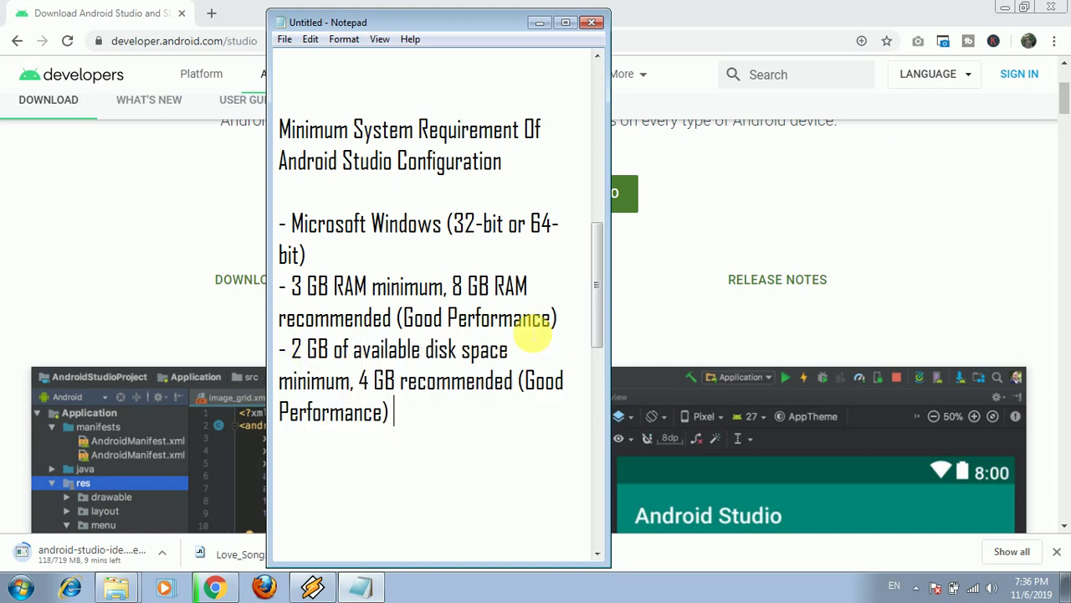
# Below the download instruction, leave a blank line and add the note "Dowload Process take Some Time So I Will Pause My Video"
pyautogui.moveTo(598, 314); pyautogui.dragTo(549, 215)
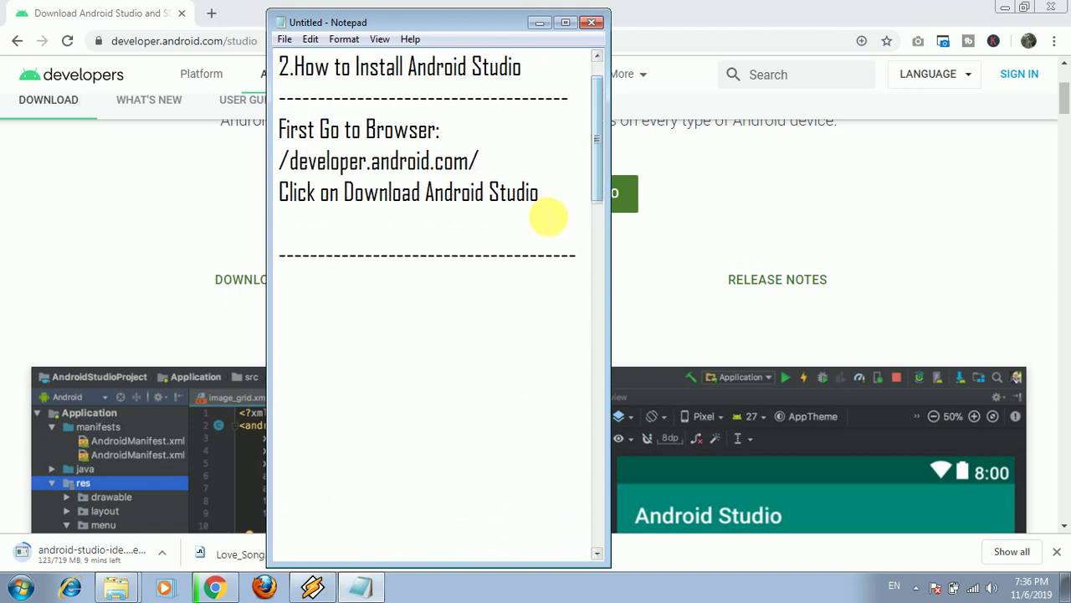
pyautogui.click(558, 196)
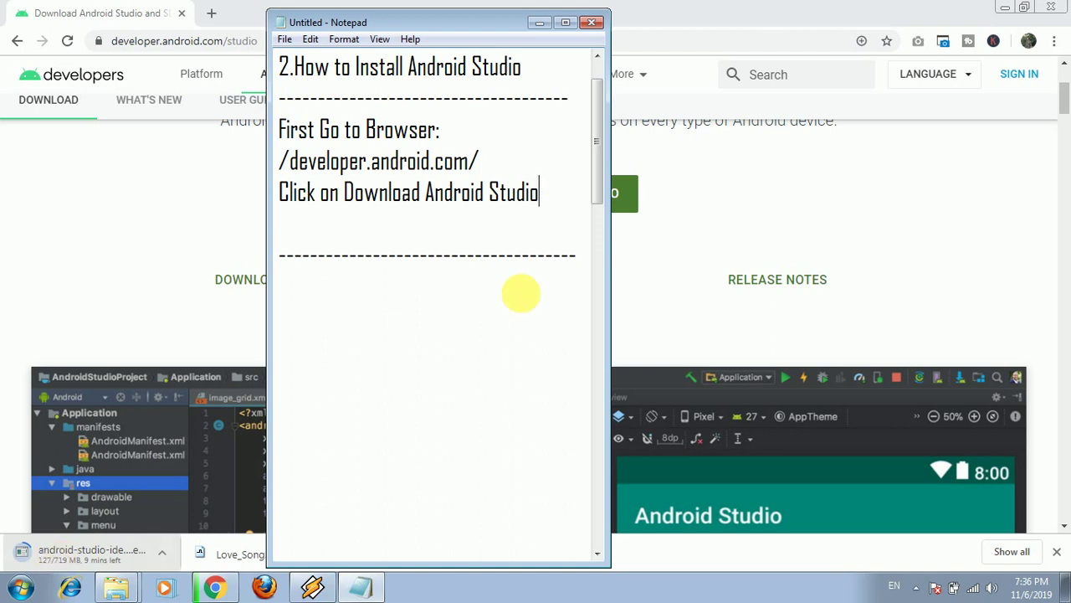
pyautogui.press('Return')
pyautogui.press('Return')
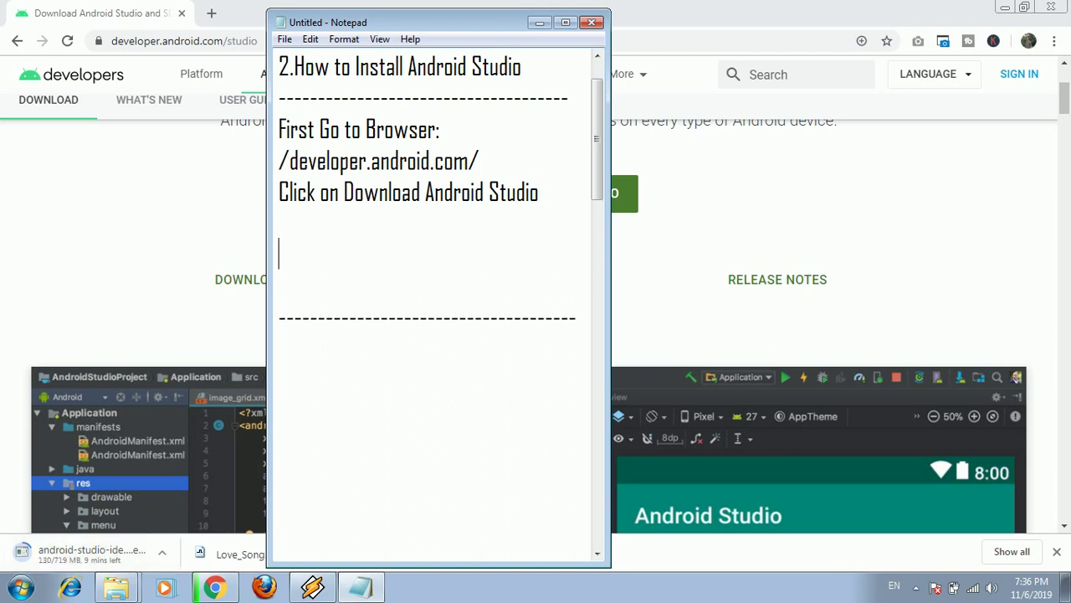
pyautogui.write('Dowen')
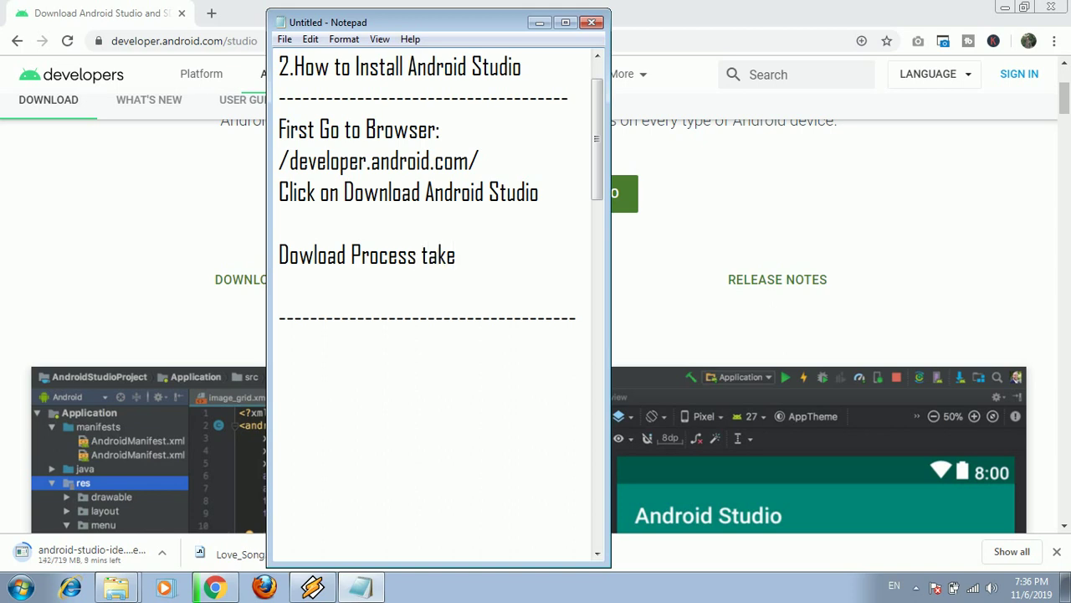
pyautogui.write('Some Ti')
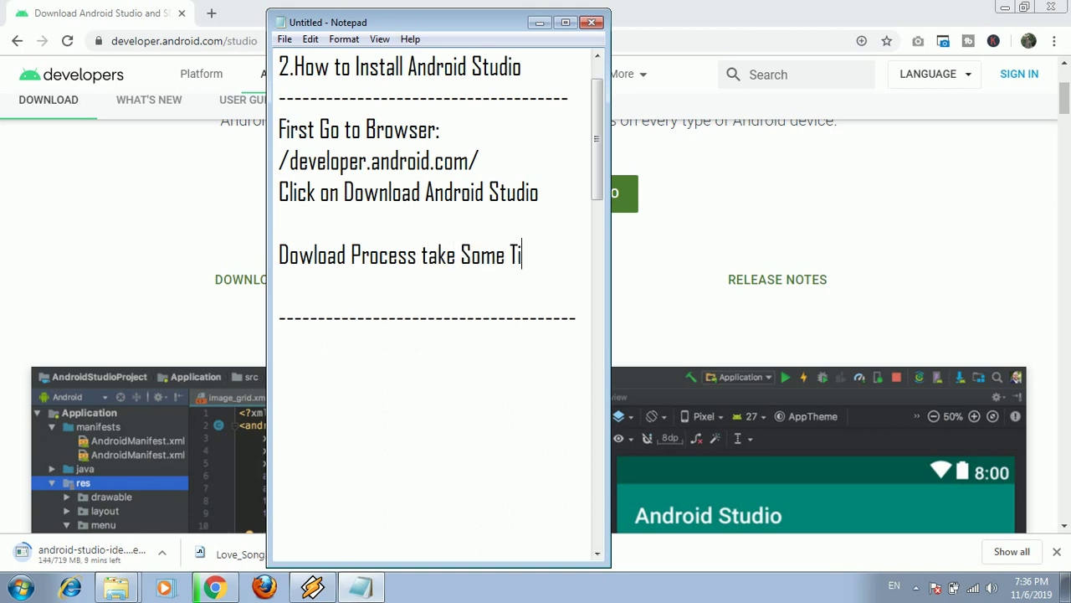
pyautogui.write('me So')
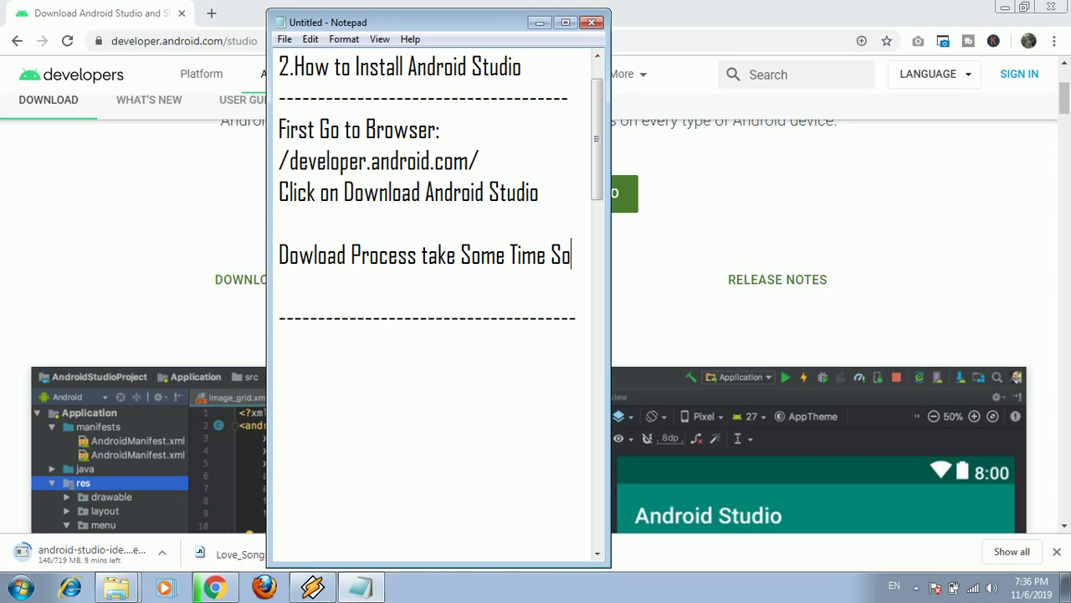
pyautogui.write(' I Will Pause')
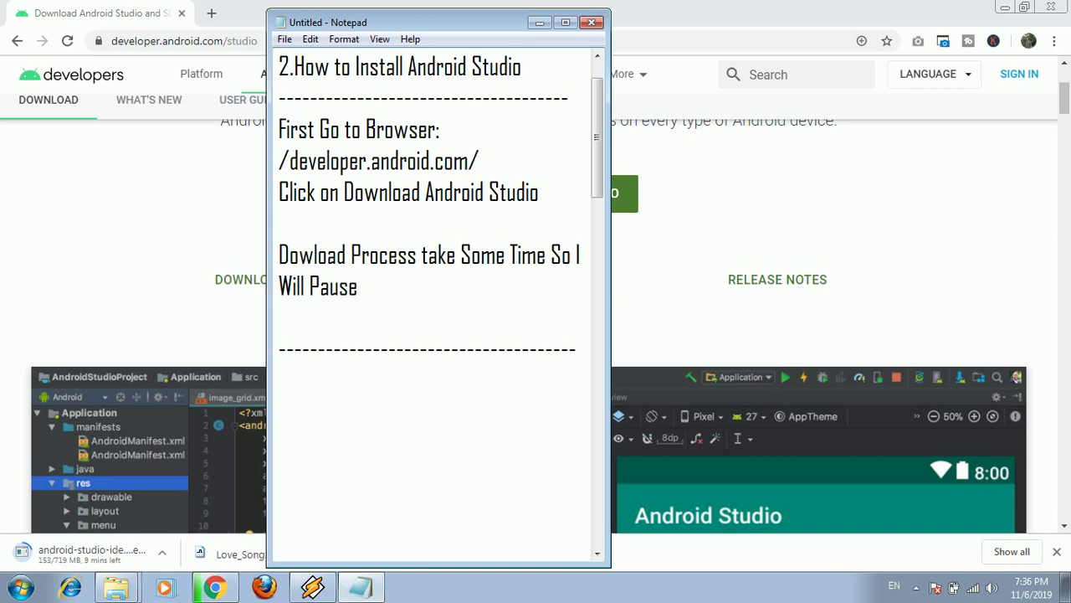
pyautogui.write('ideo')
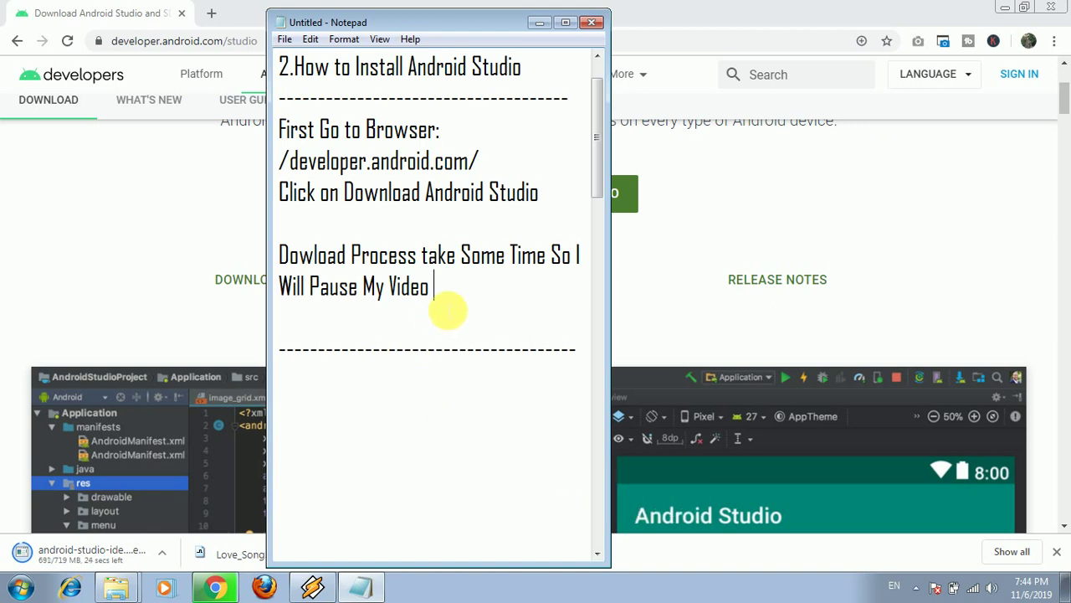
# Add the line "After Download Process Finish" below the note about pausing the video
pyautogui.press('Return')
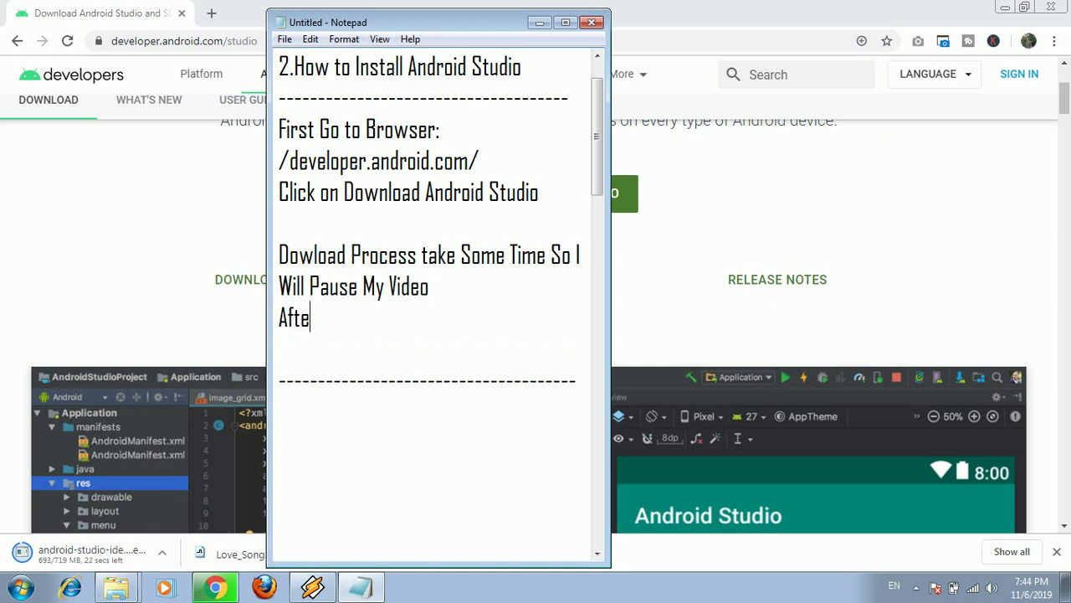
pyautogui.write('After Downloa')
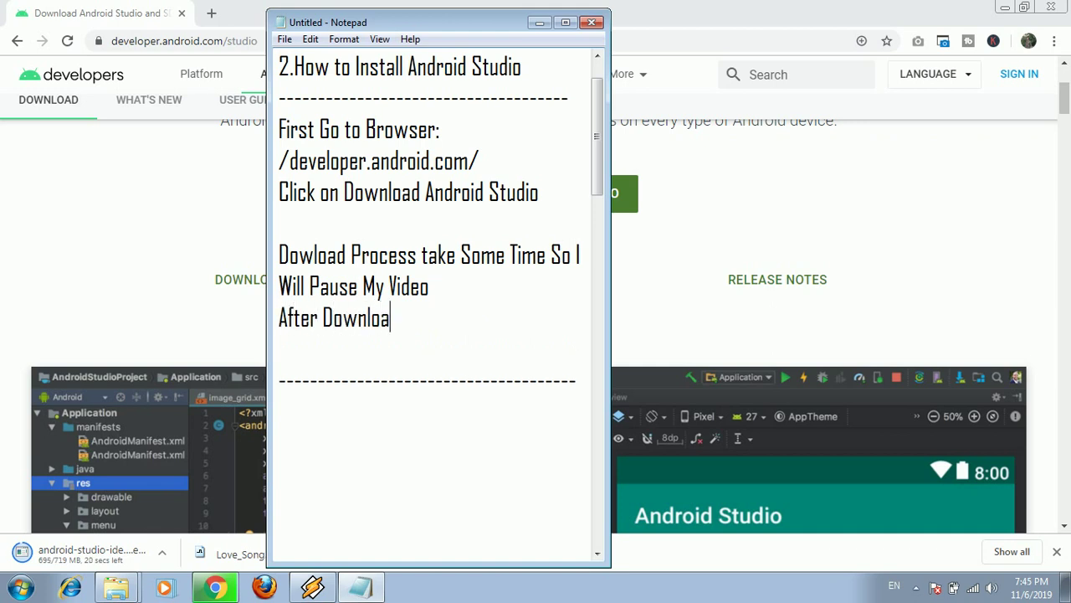
pyautogui.write('d Process Finish')
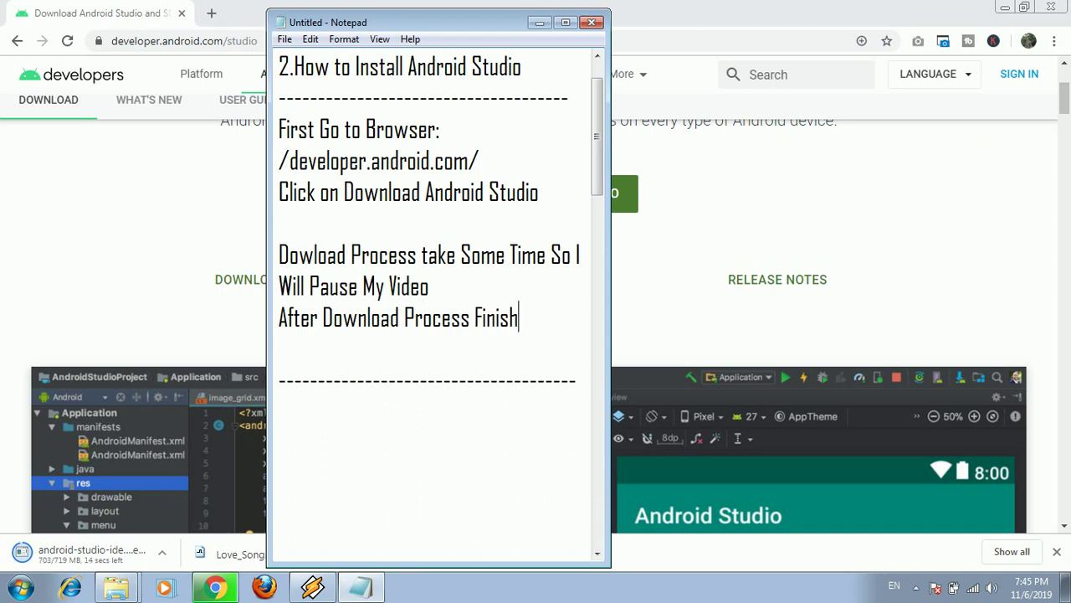
# Extend the "After Download Process Finish" line with "Then Click Studio"
pyautogui.write(' Then C')
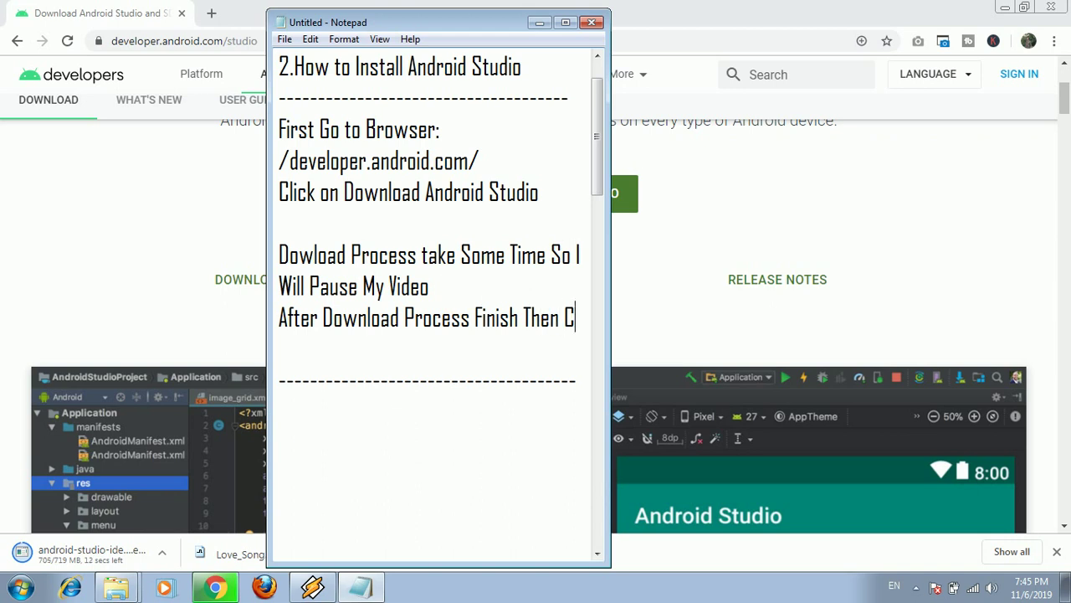
pyautogui.write('lick St')
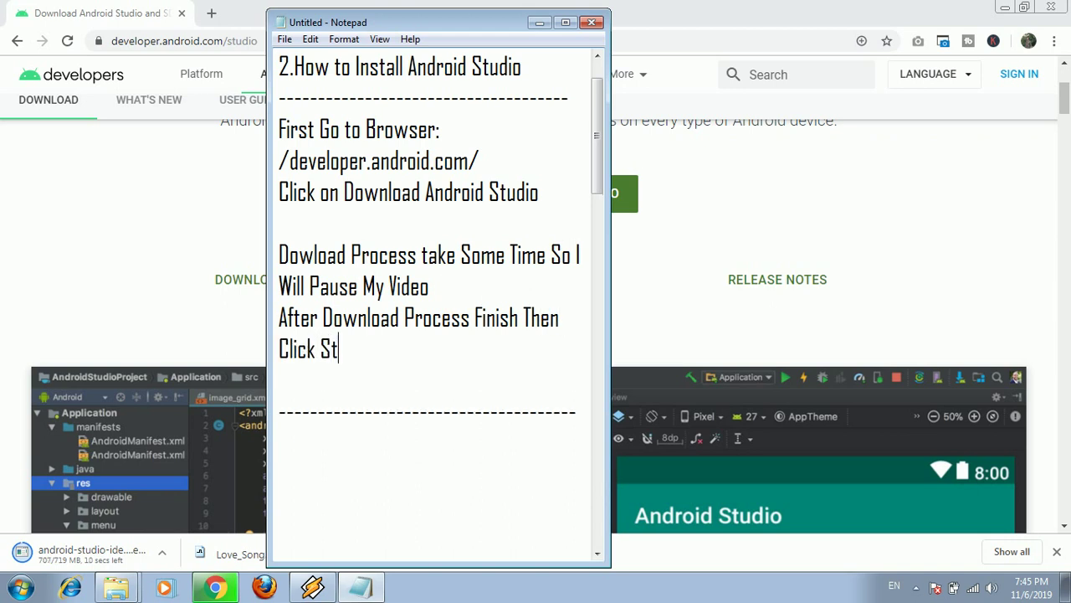
pyautogui.write('udio')
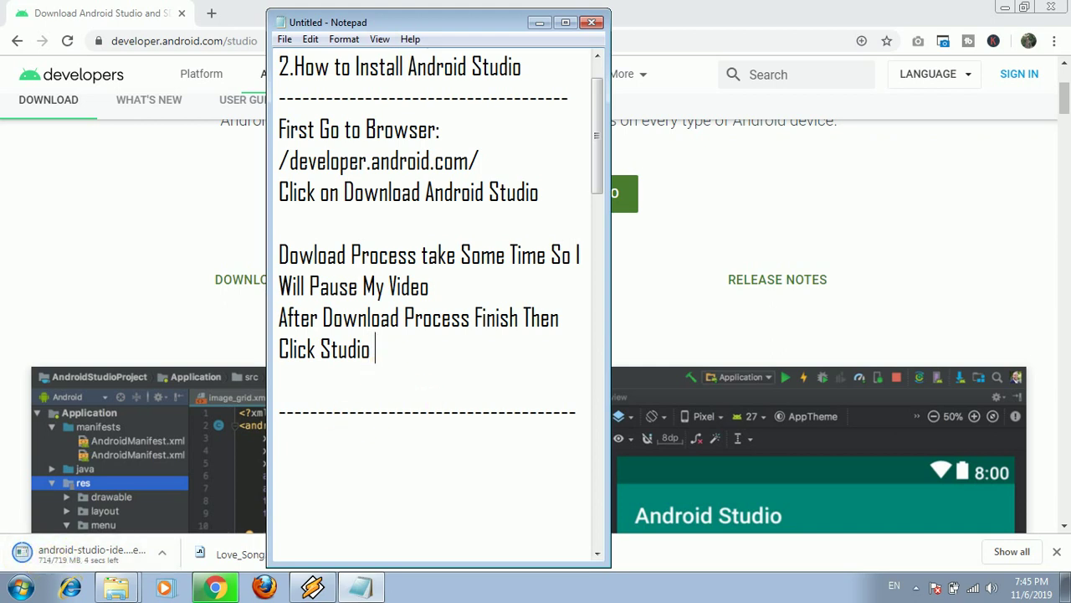
# Move the Notepad window aside and review the minimum system requirements of Android Studio, highlighting the Windows, RAM and disk space entries
pyautogui.moveTo(389, 23); pyautogui.dragTo(793, 40)
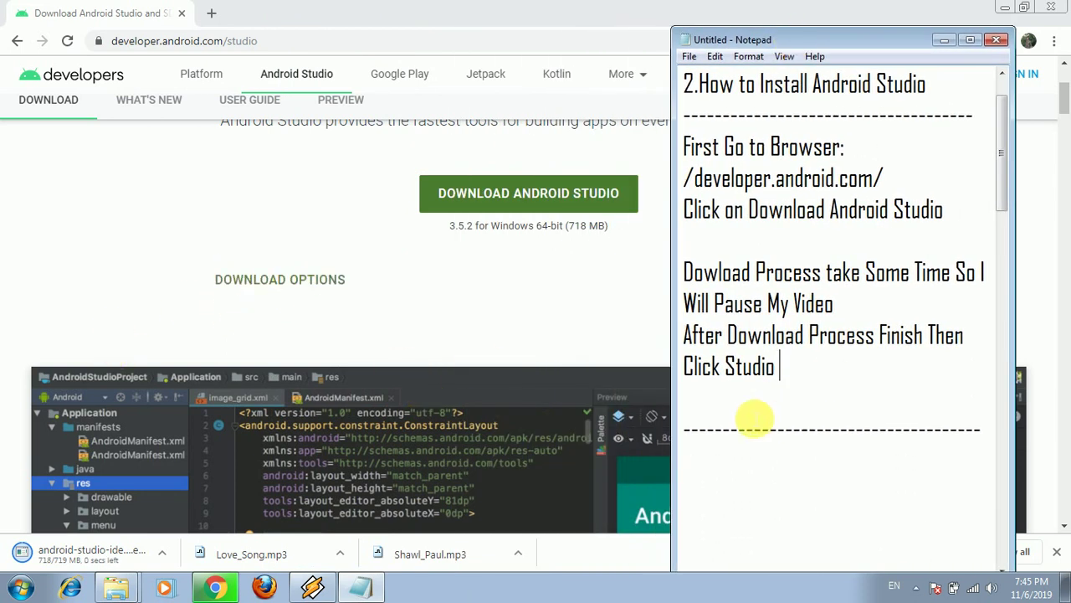
pyautogui.moveTo(999, 187); pyautogui.dragTo(1009, 345)
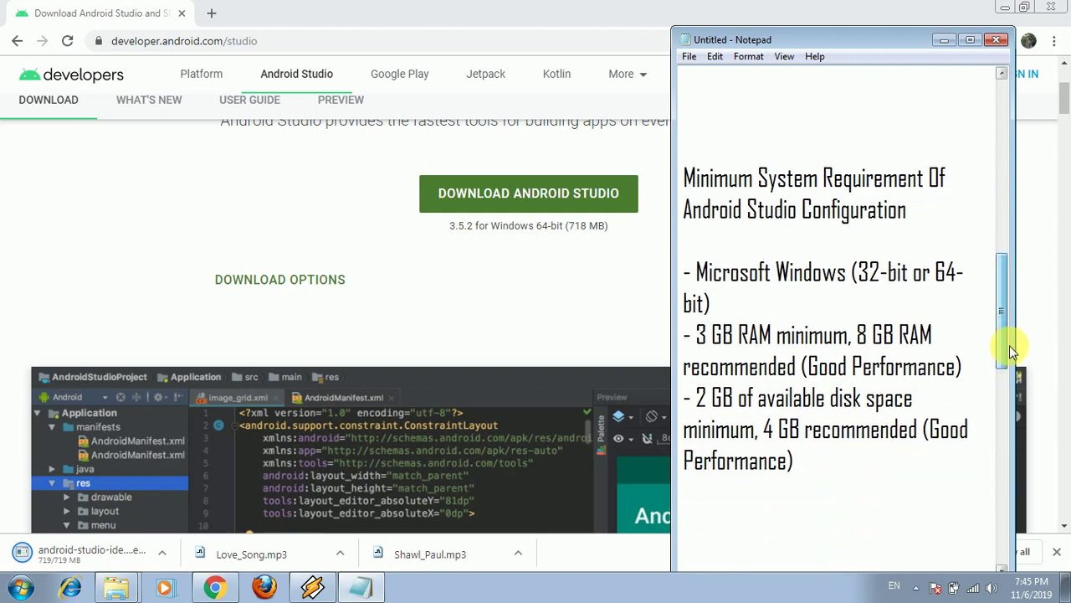
pyautogui.moveTo(692, 272); pyautogui.dragTo(808, 458)
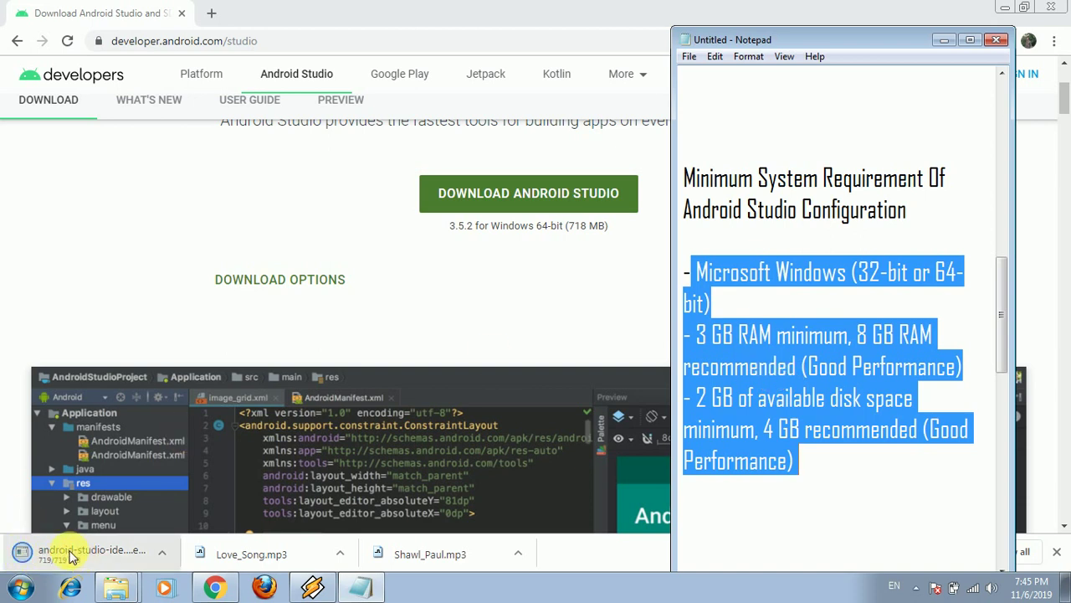
pyautogui.click(853, 471)
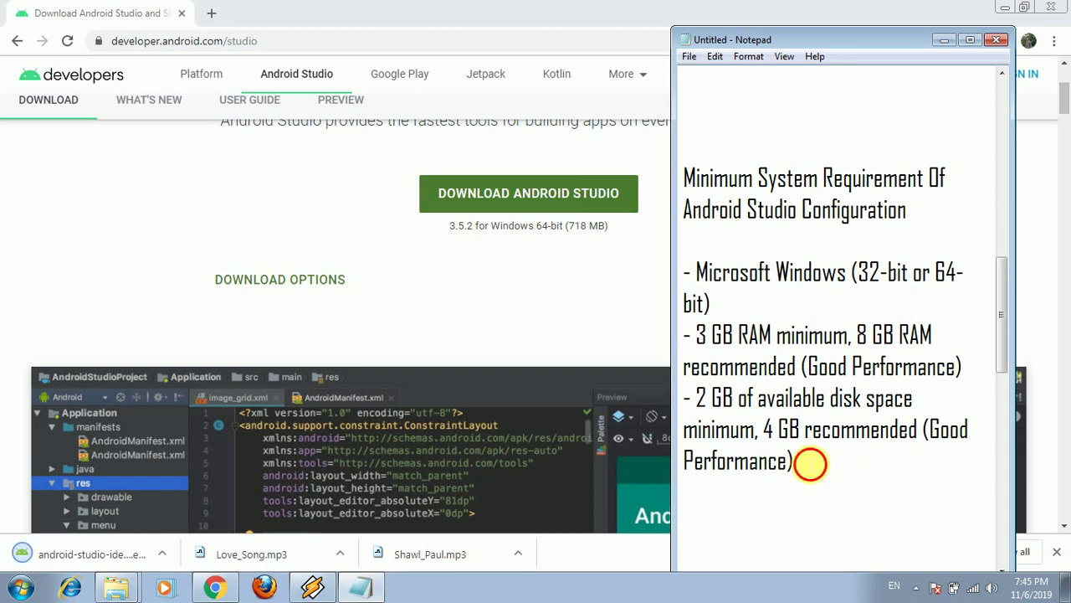
pyautogui.moveTo(808, 462); pyautogui.dragTo(693, 185)
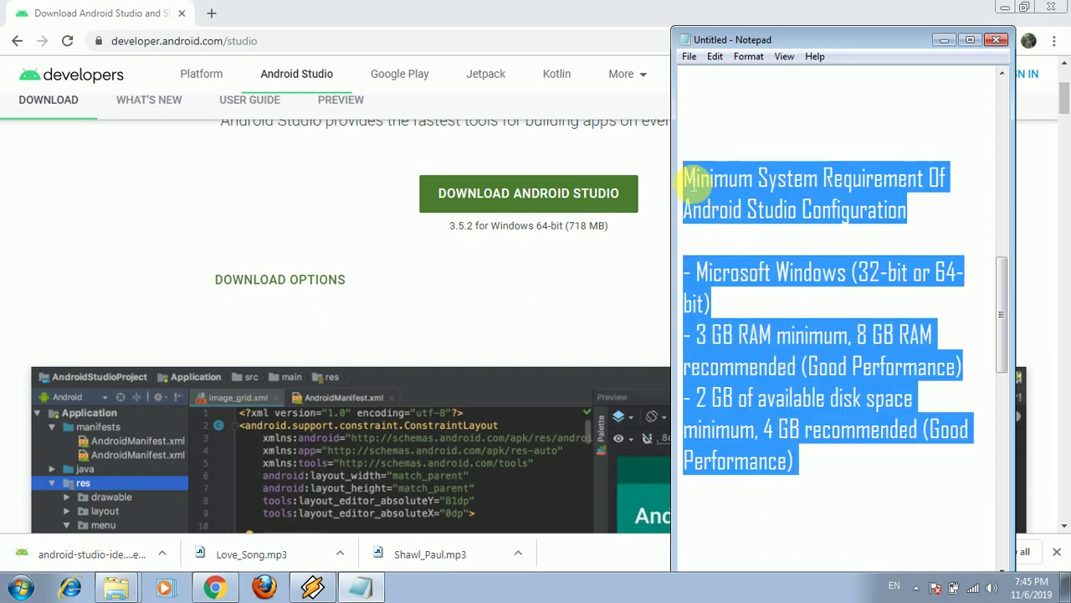
# Show the downloaded Android Studio installer in its folder, and highlight the "How to Install Android Studio" heading in the Notepad notes
pyautogui.click(163, 555)
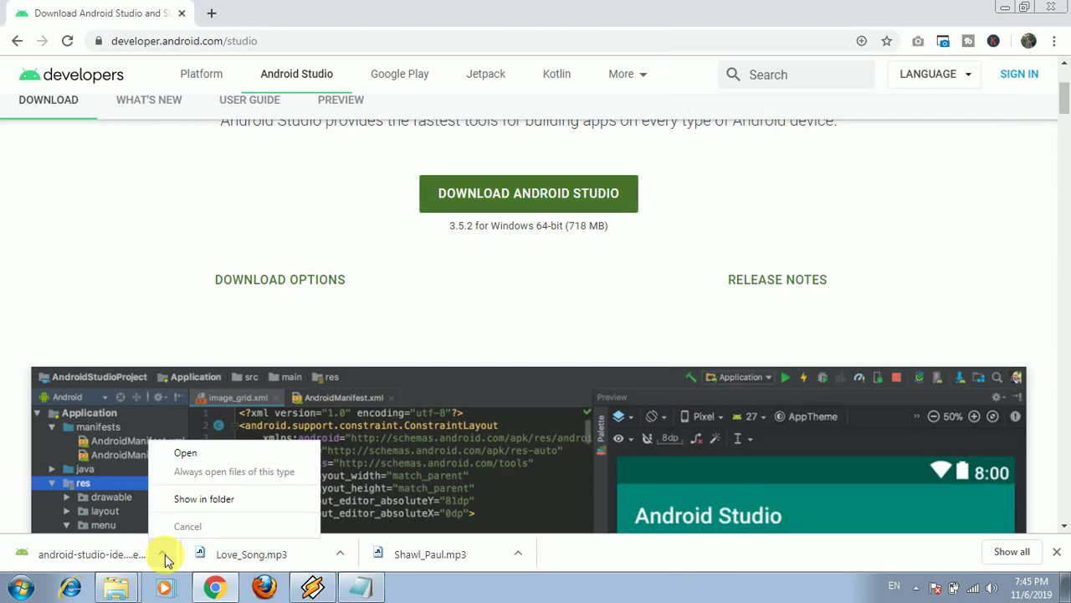
pyautogui.click(204, 499)
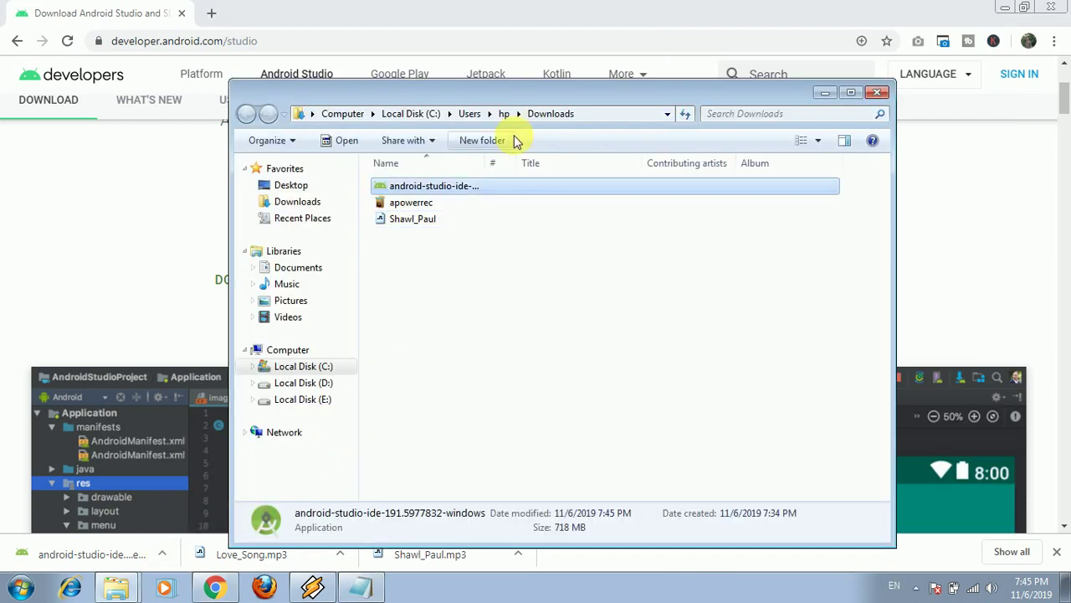
pyautogui.click(361, 588)
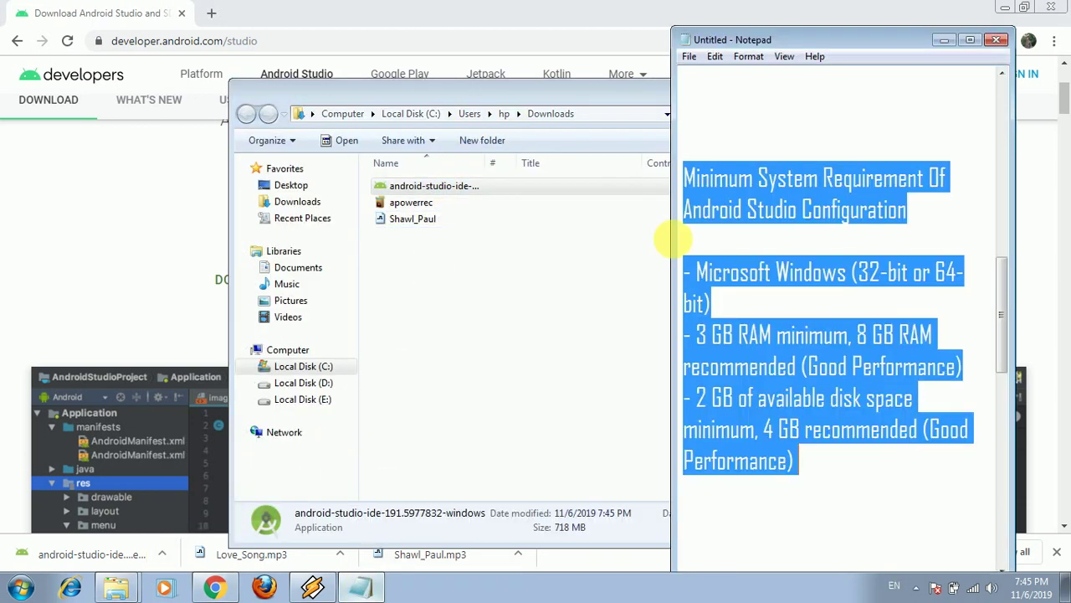
pyautogui.moveTo(992, 347); pyautogui.dragTo(992, 179)
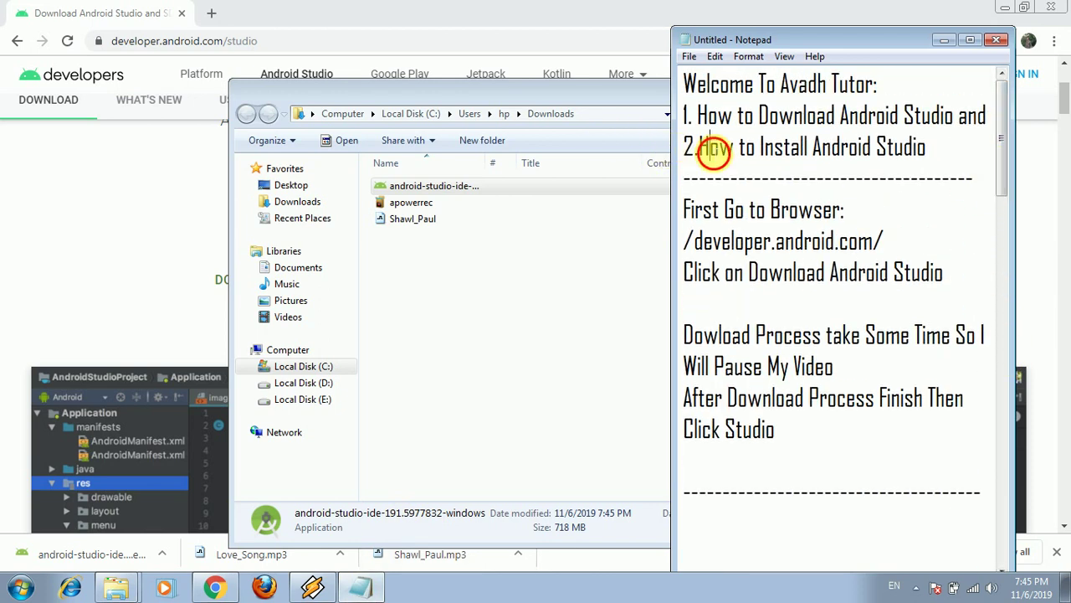
pyautogui.moveTo(710, 148); pyautogui.dragTo(928, 157)
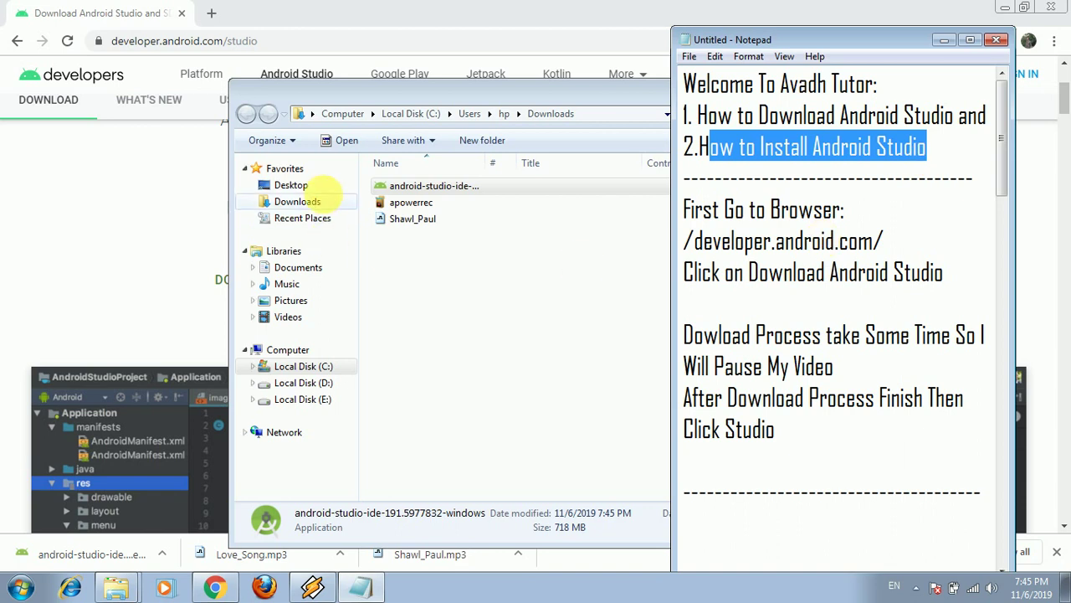
# Launch the android-studio-ide installer from the Downloads folder, minimize Chrome, and allow the file to run
pyautogui.click(410, 185)
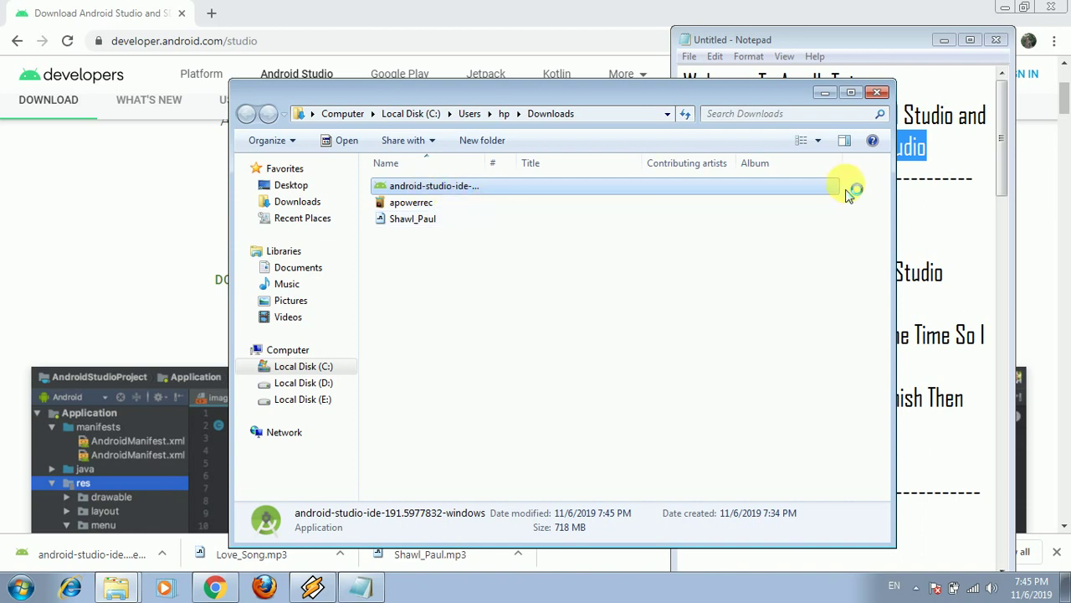
pyautogui.click(1006, 13)
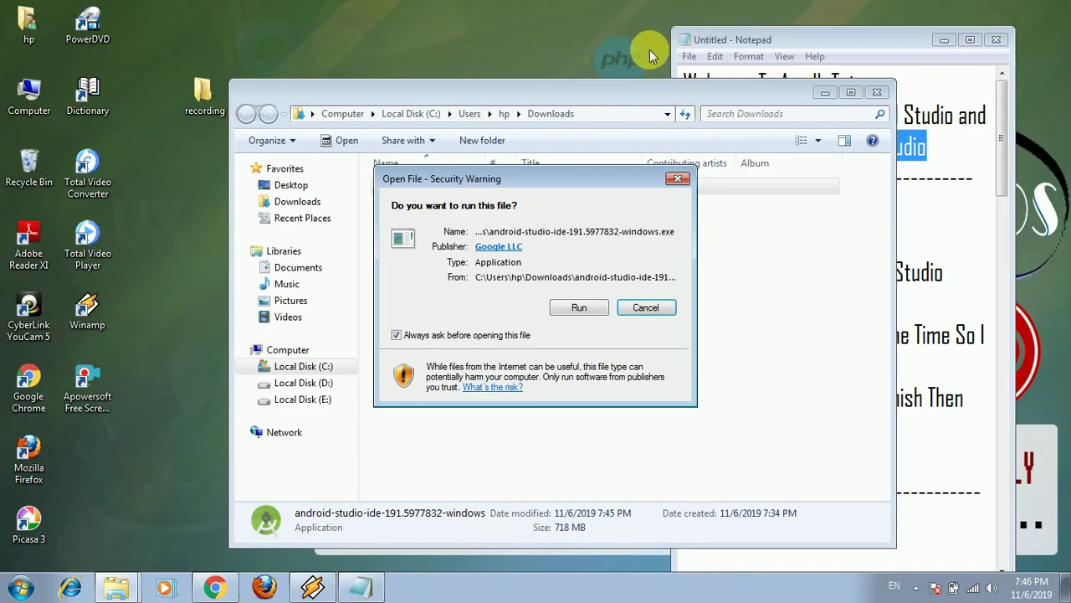
pyautogui.click(586, 307)
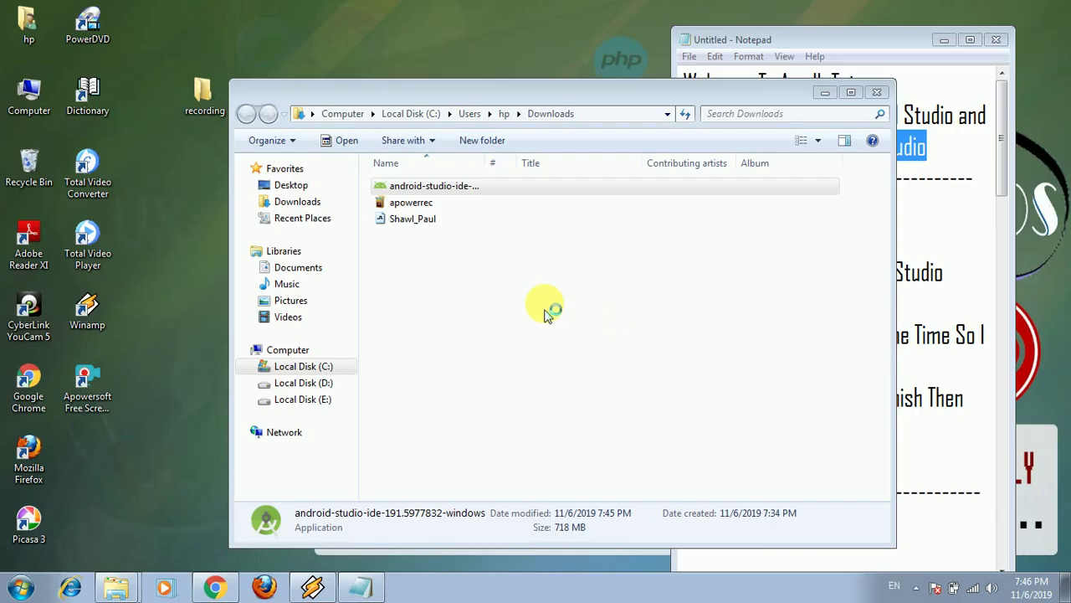
# Install Android Studio with Android Virtual Device, keeping C:\Program Files\Android\Android Studio and the Android Studio Start Menu folder, and show the installation details
pyautogui.click(619, 419)
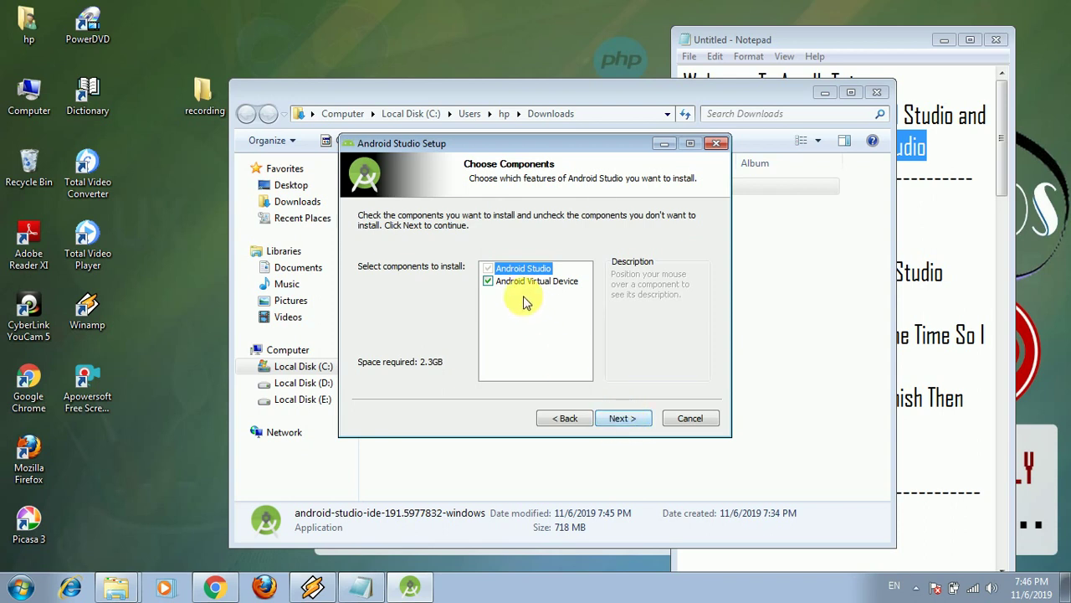
pyautogui.click(619, 420)
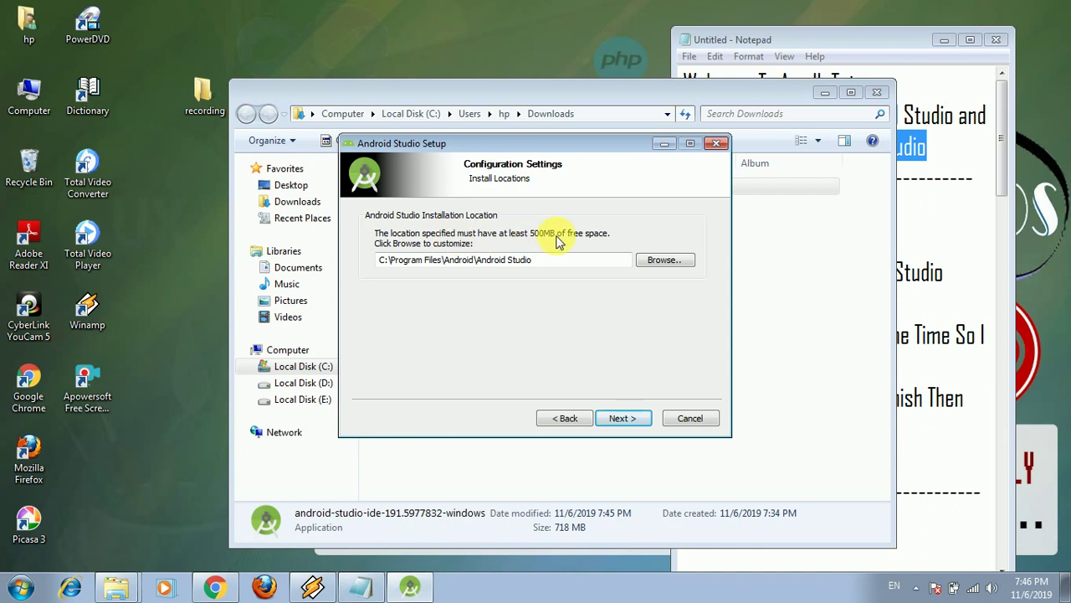
pyautogui.click(623, 421)
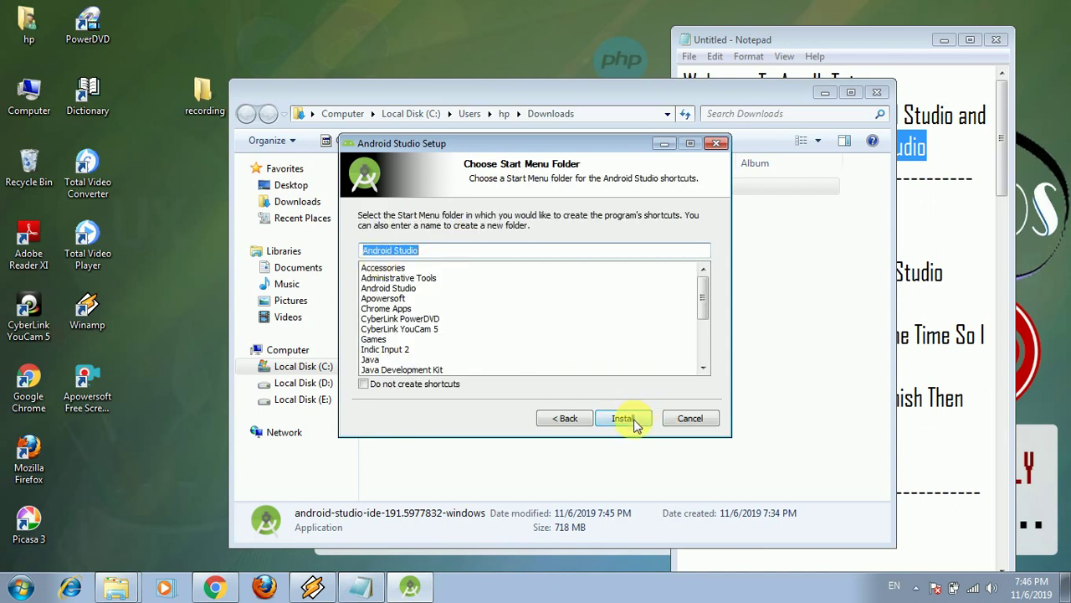
pyautogui.click(632, 421)
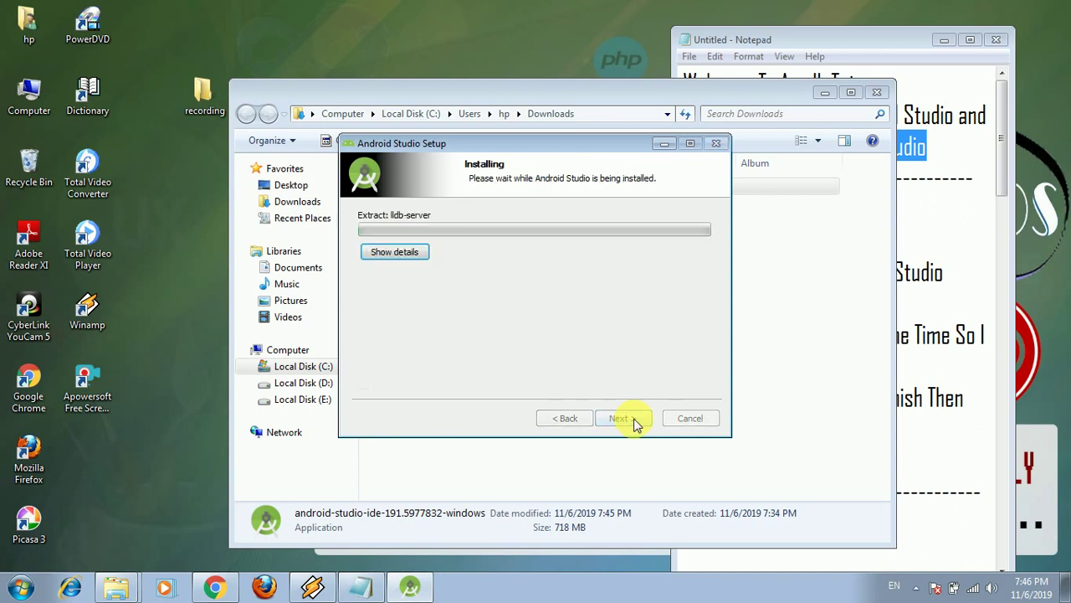
pyautogui.click(371, 253)
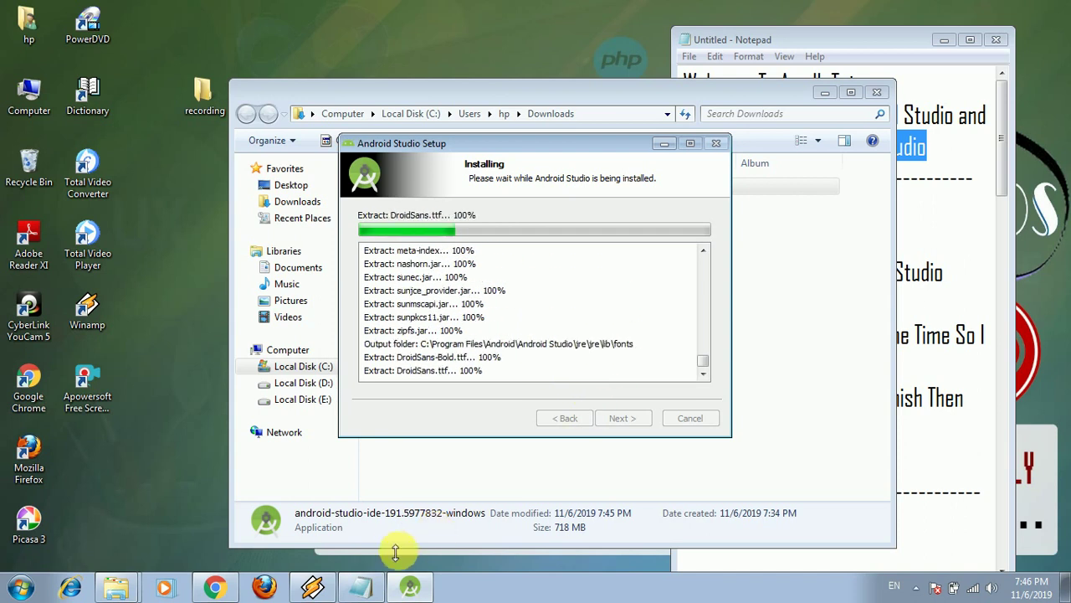
# In Notepad, add the line "3. Configure Android Studio" below the "How to Install Android Studio" heading
pyautogui.click(908, 40)
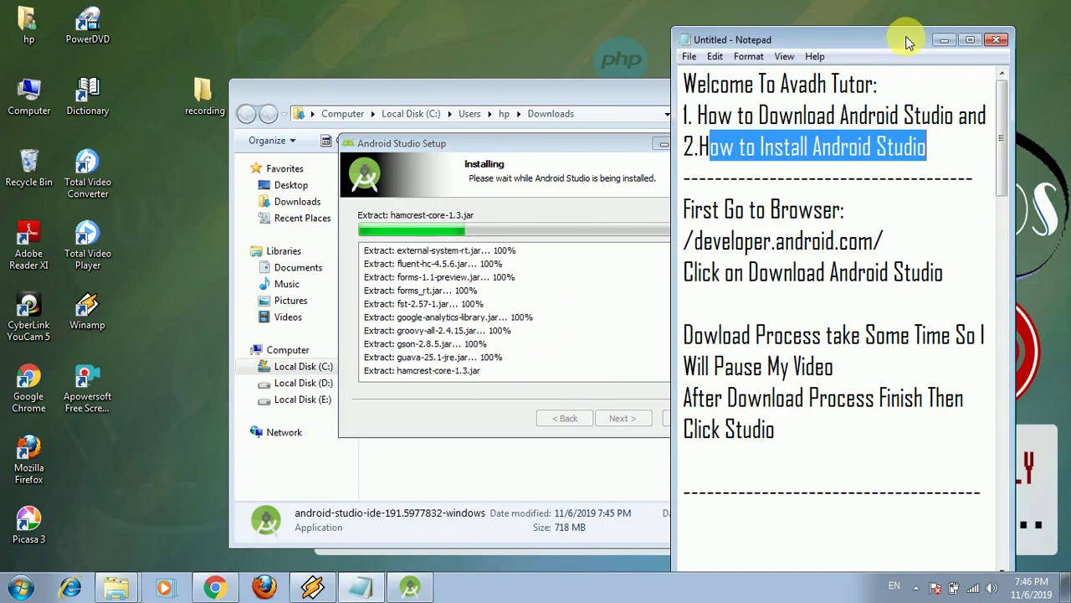
pyautogui.click(946, 167)
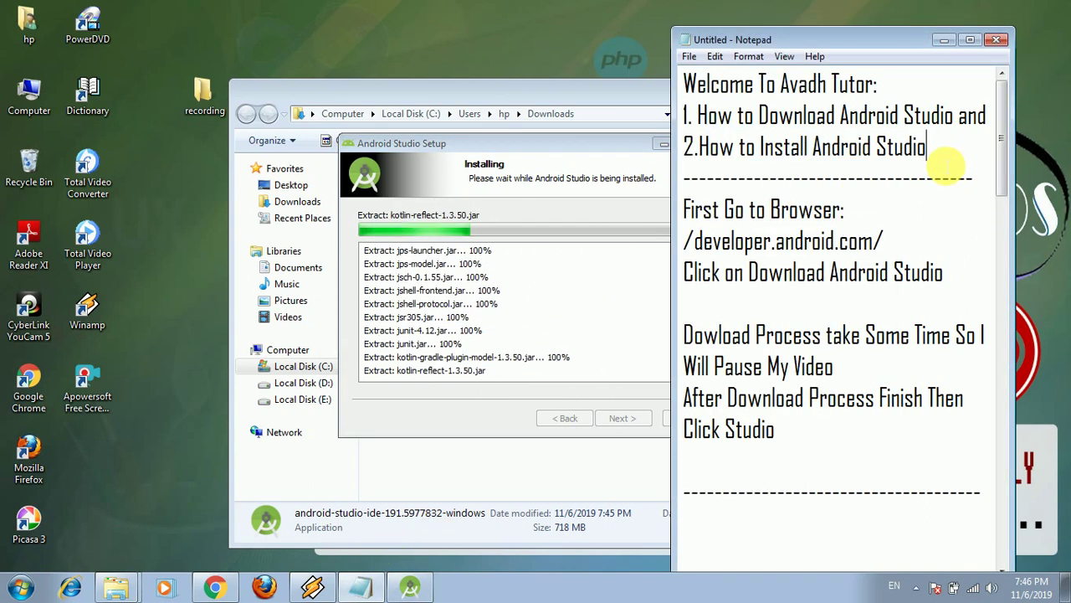
pyautogui.press('Return')
pyautogui.write('3.')
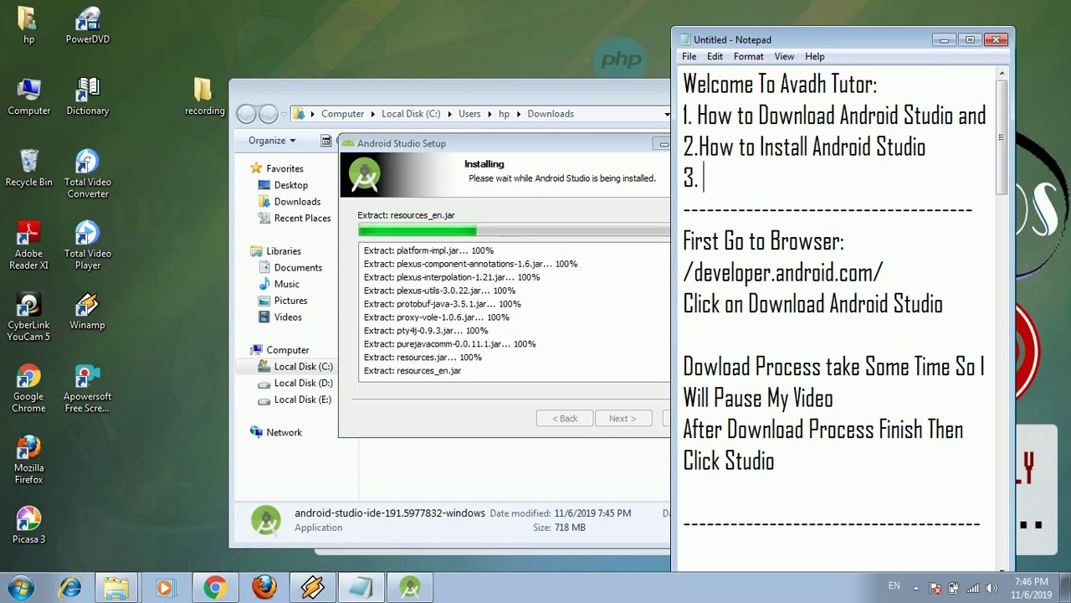
pyautogui.write(' Confi')
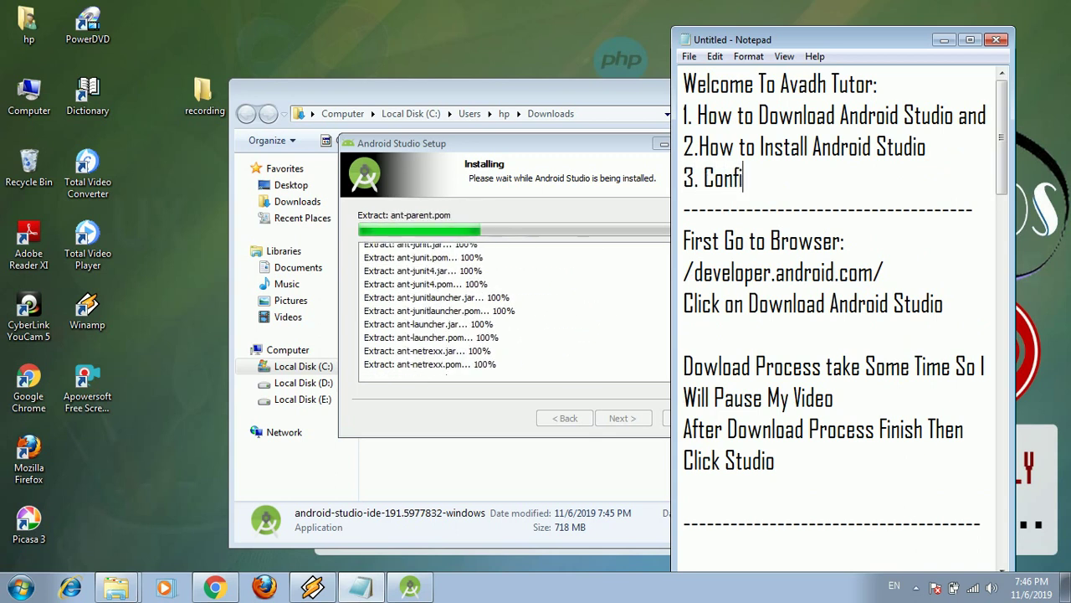
pyautogui.write('gure ')
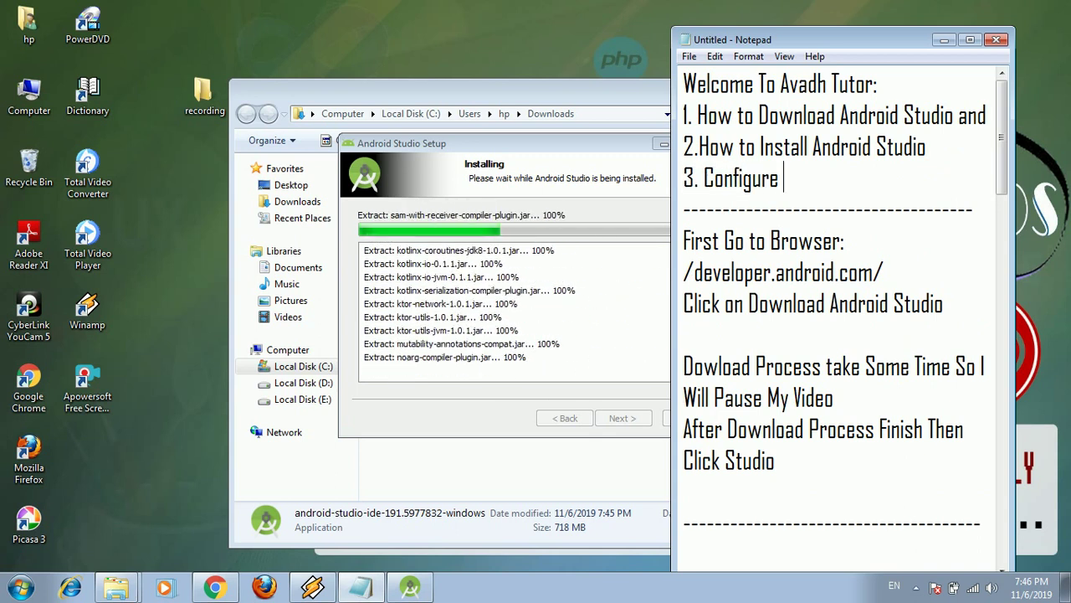
pyautogui.write('Android S')
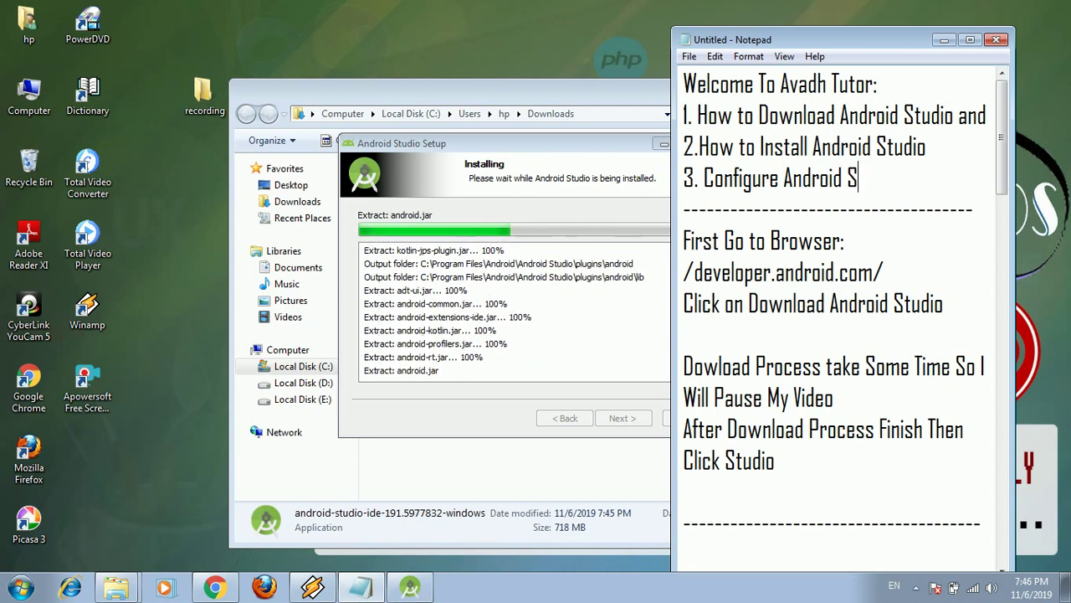
pyautogui.write('tudio')
# List "- SDK", "- Emulator" and "- Version" on separate lines under "3. Configure Android Studio", followed by a blank line
pyautogui.press('Return')
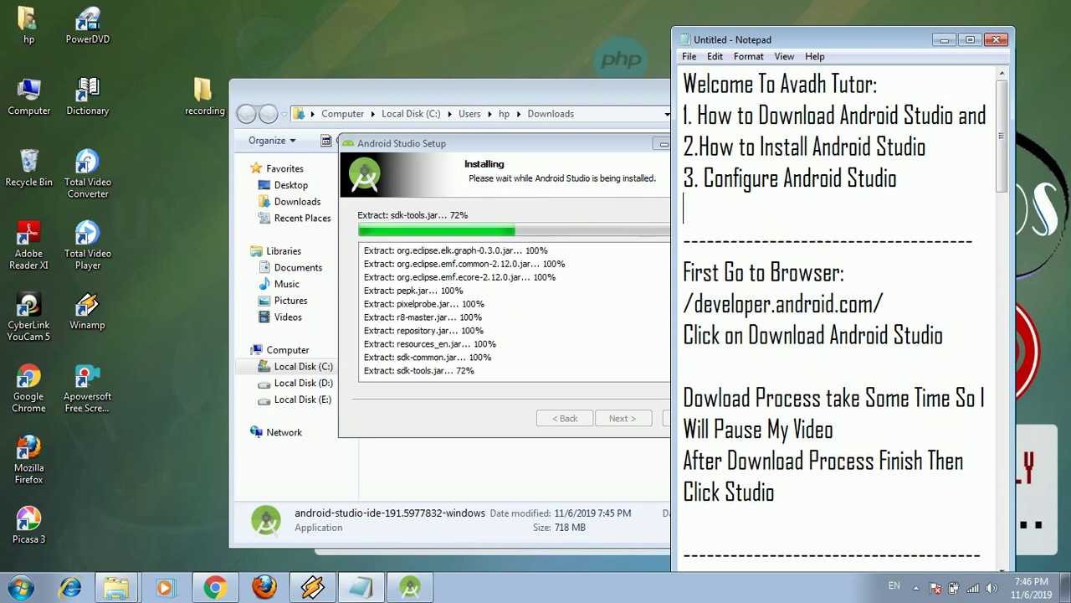
pyautogui.write('- SDK')
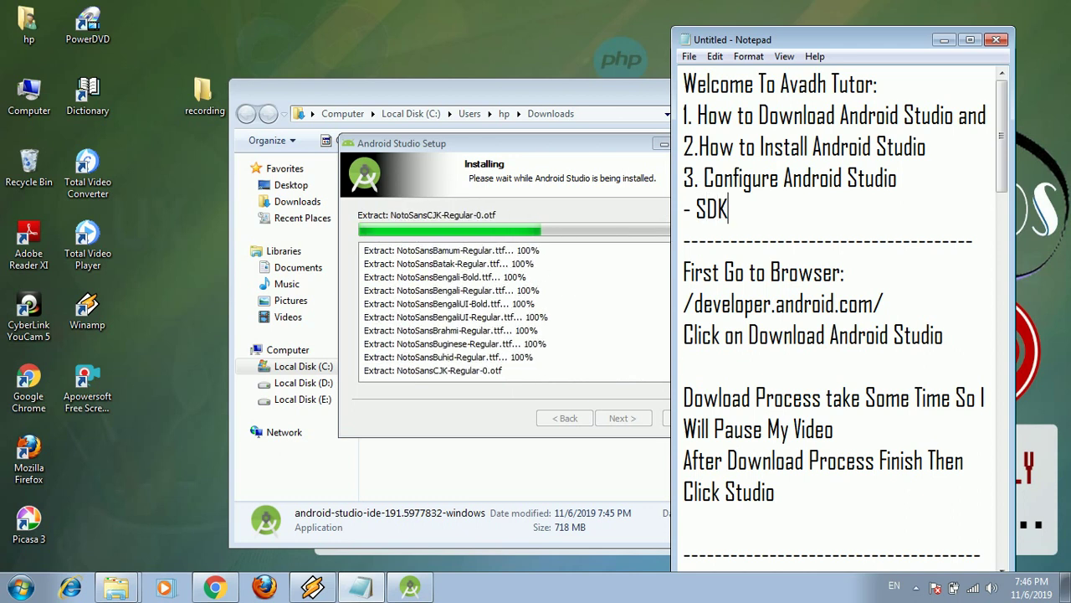
pyautogui.press('Return')
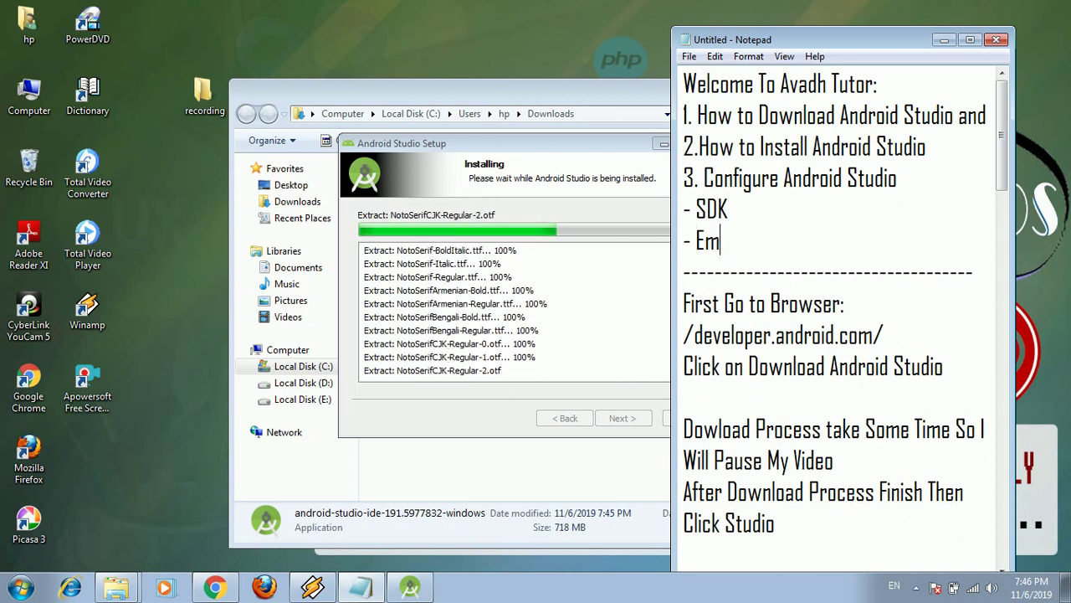
pyautogui.write('- Emulator')
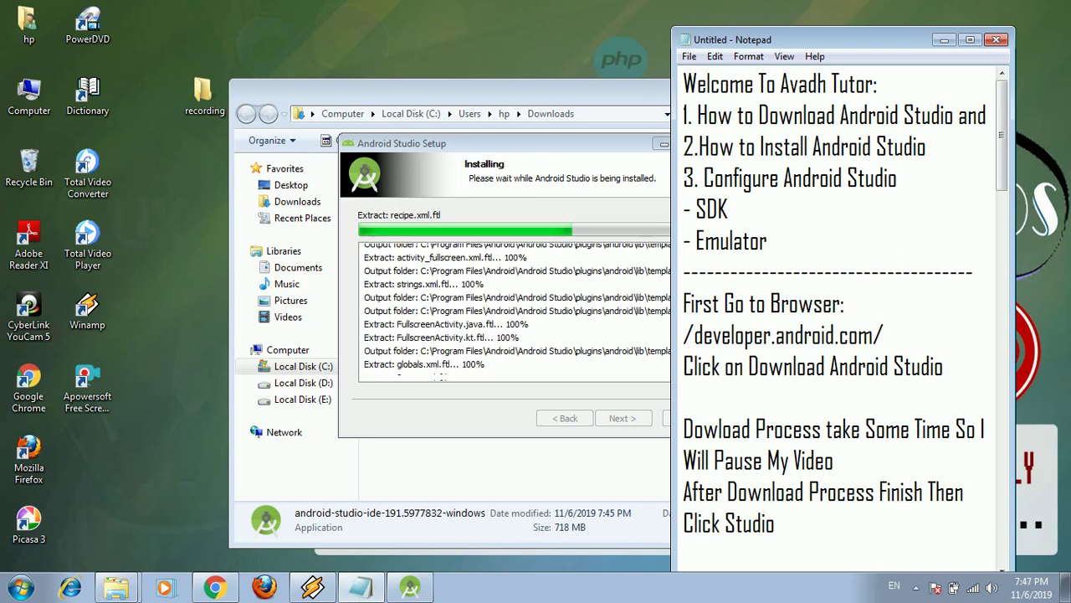
pyautogui.press('Return')
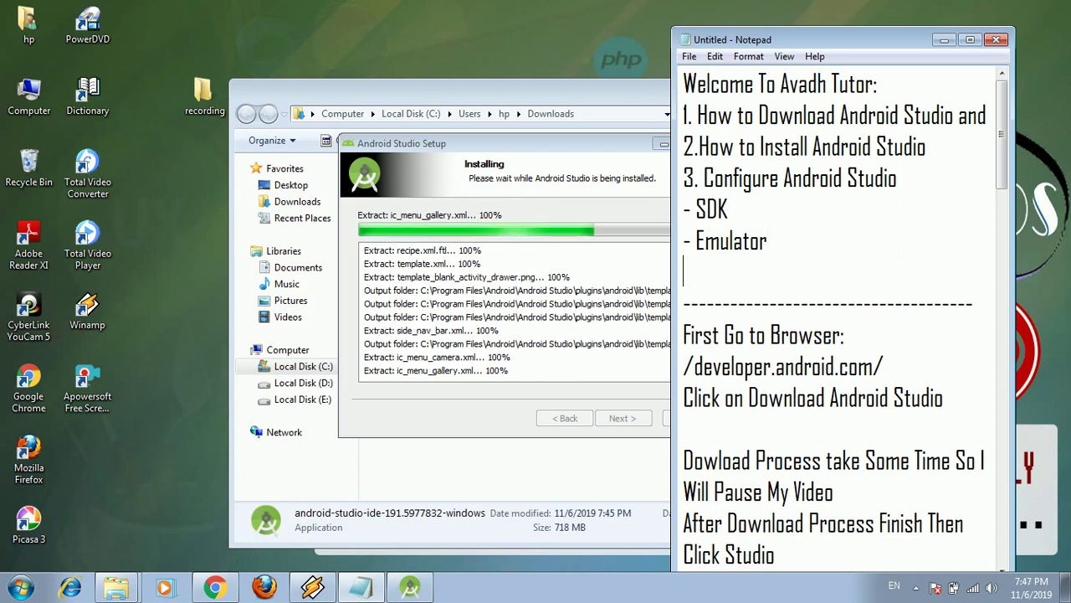
pyautogui.write('- Ver')
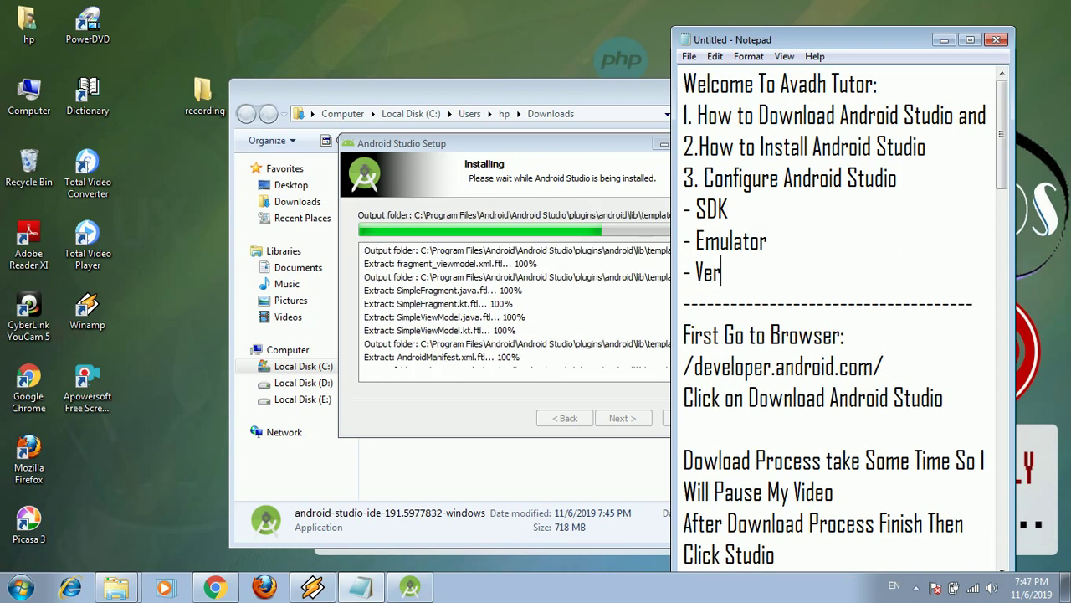
pyautogui.write('sion')
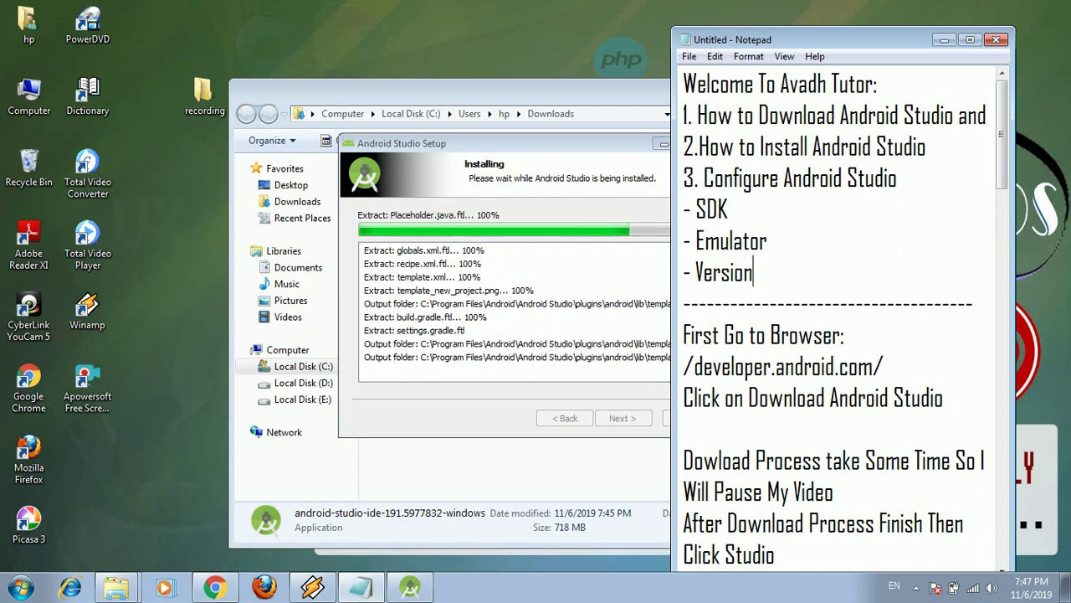
pyautogui.press('Return')
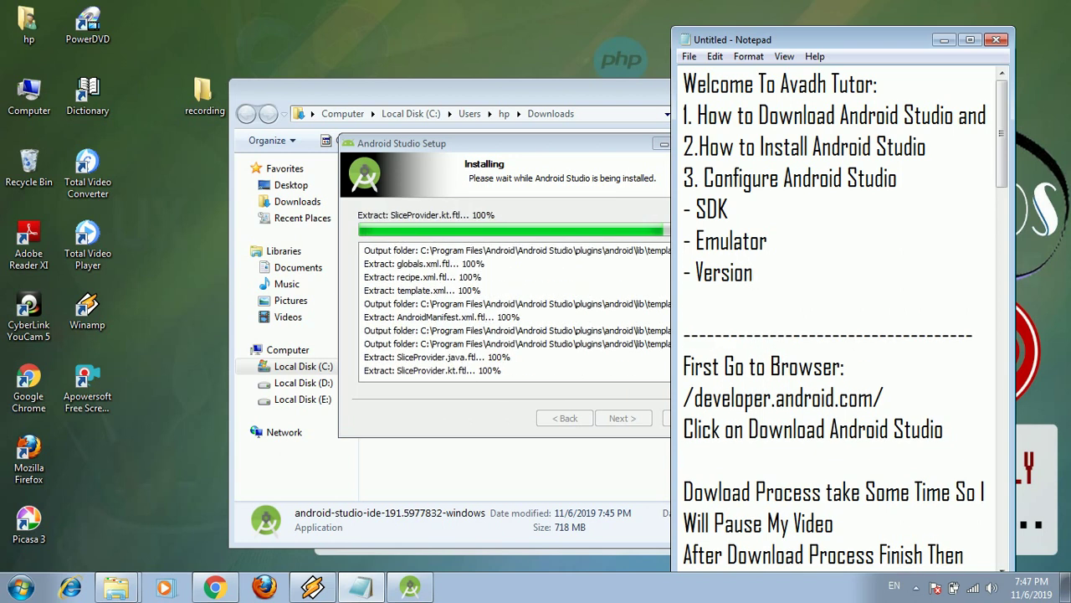
# Add the line "- Get Starting" below "- Version" in Notepad and move its window aside to uncover the Android Studio installer
pyautogui.write('- Get S')
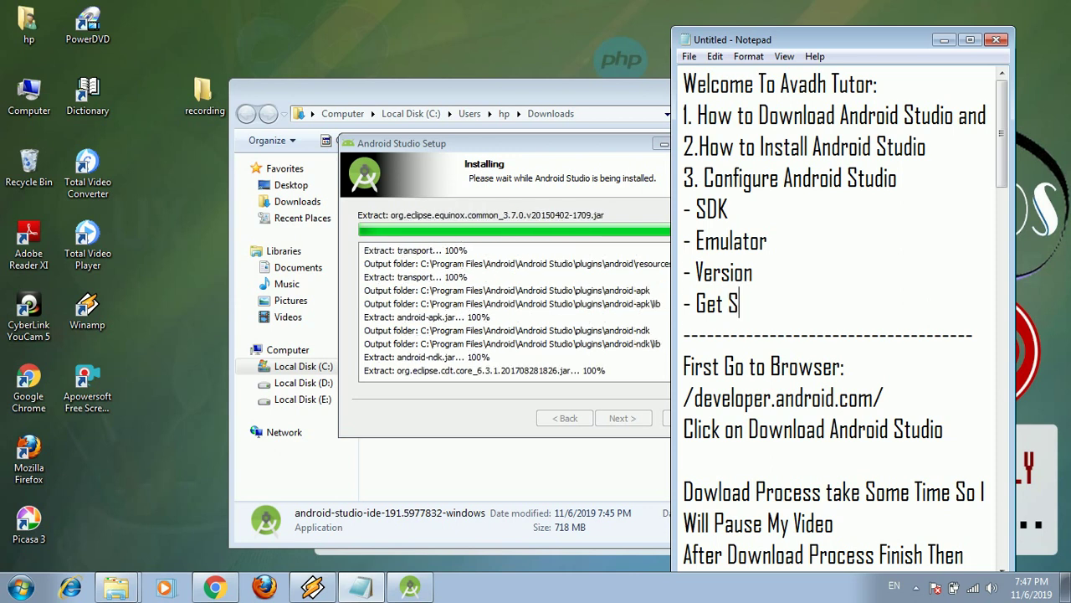
pyautogui.write('tarting')
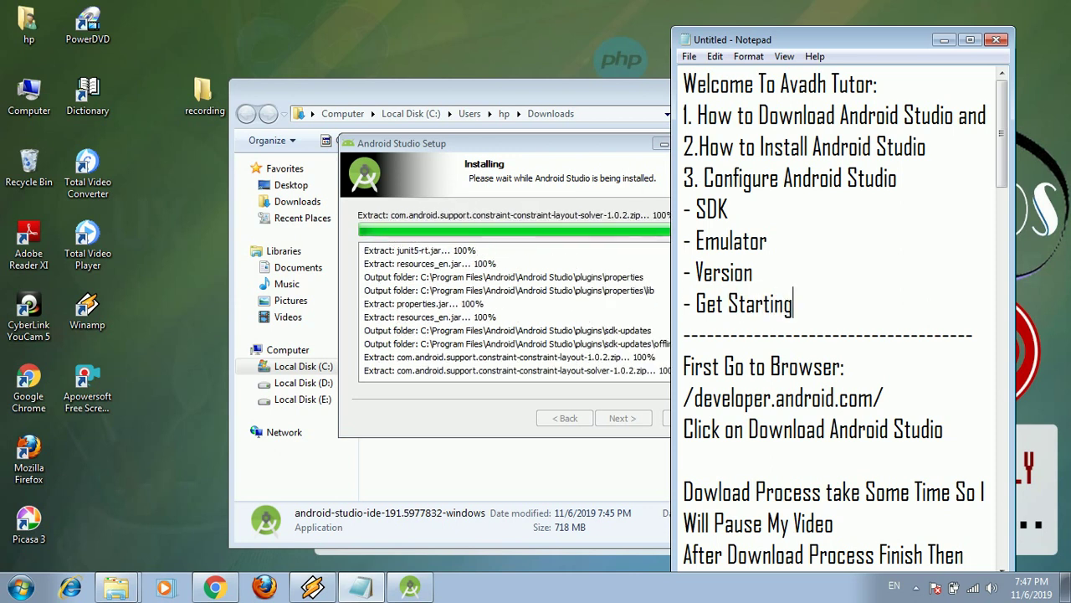
pyautogui.moveTo(827, 38); pyautogui.dragTo(911, 38)
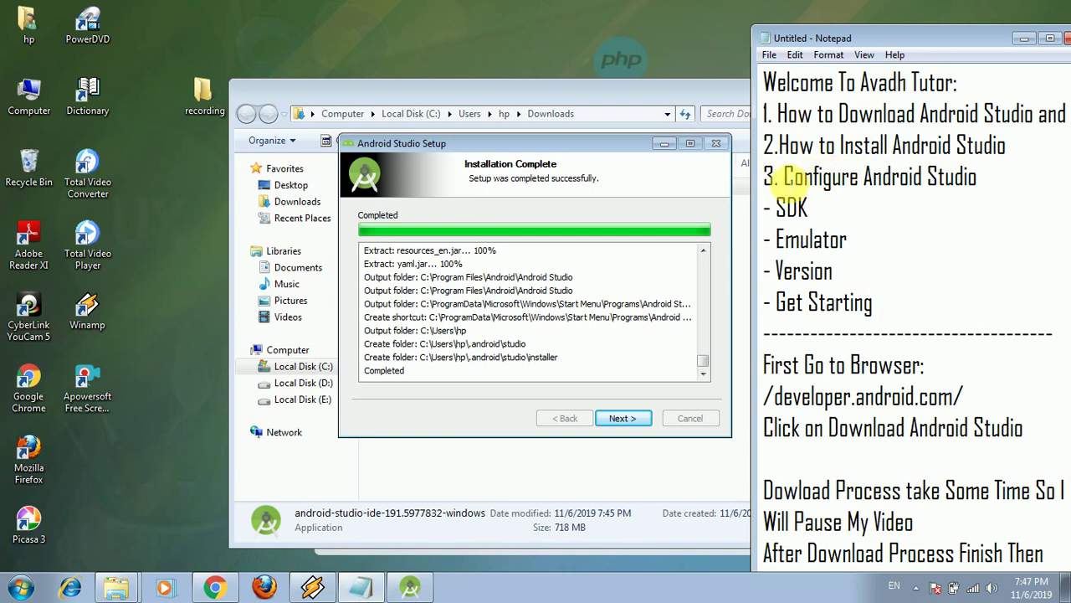
# Highlight the install, configure and SDK notes while finishing the Android Studio setup with Start Android Studio kept enabled
pyautogui.moveTo(789, 146); pyautogui.dragTo(1012, 152)
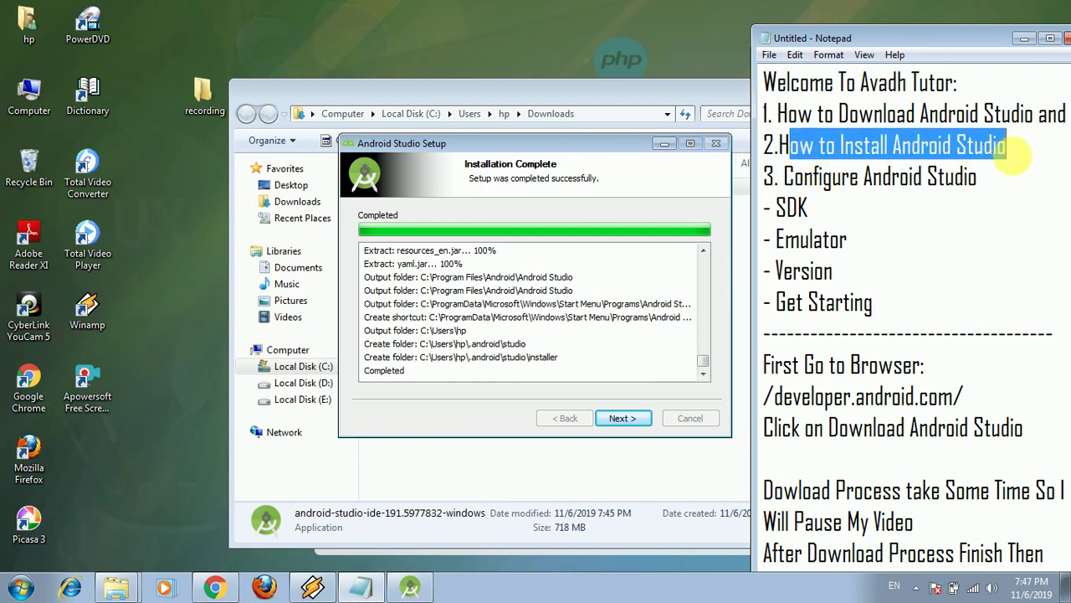
pyautogui.moveTo(779, 178); pyautogui.dragTo(979, 179)
pyautogui.click(617, 418)
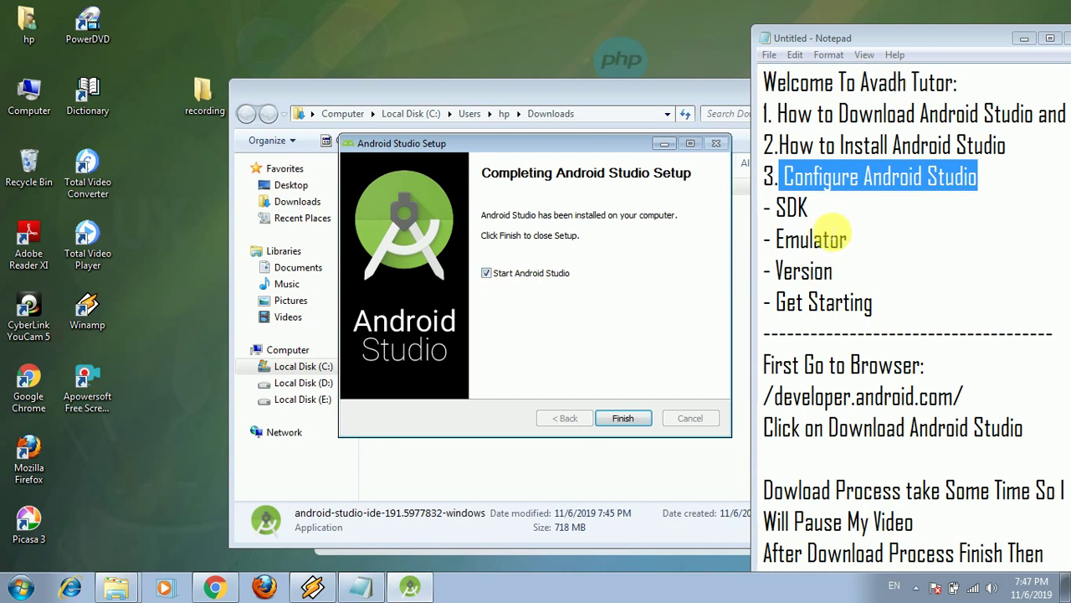
pyautogui.moveTo(776, 207); pyautogui.dragTo(808, 209)
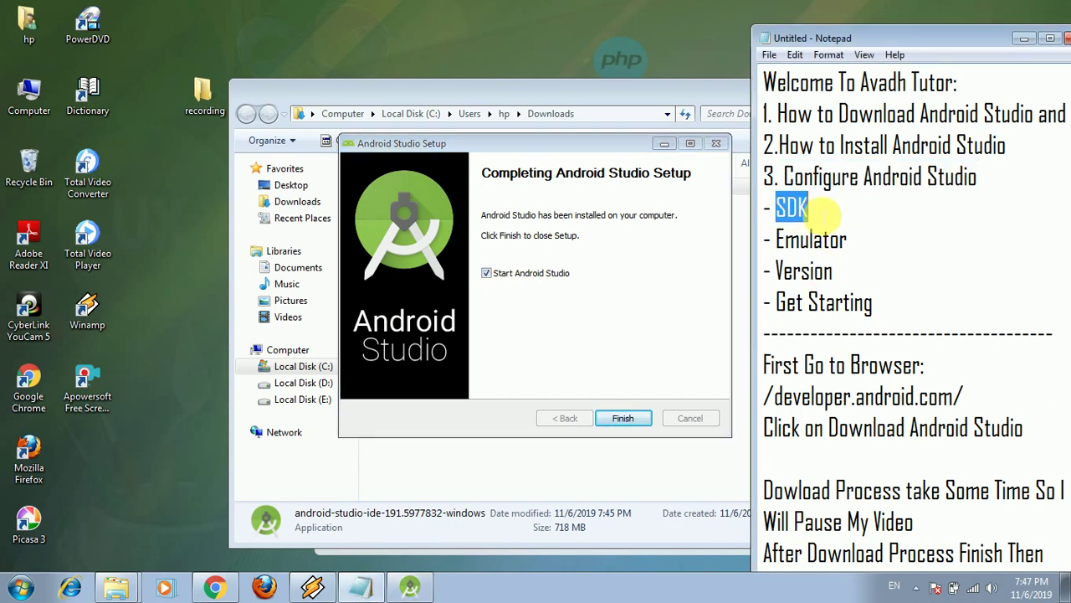
pyautogui.click(623, 423)
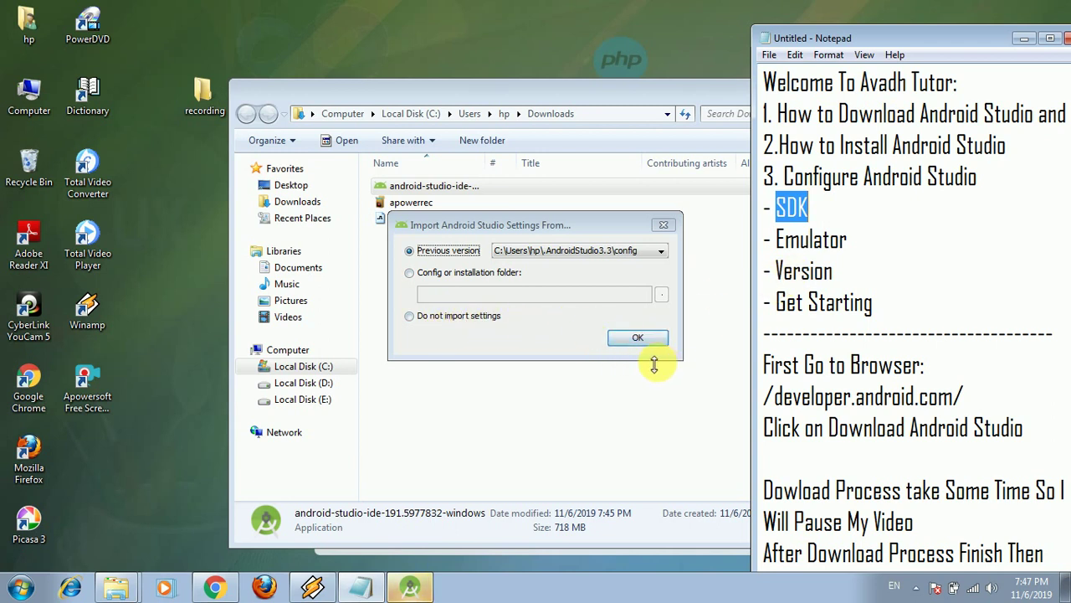
# Import settings from the previous version at C:\Users\hp\.AndroidStudio3.3\config and accept the unused directories dialog with no directory selected
pyautogui.click(638, 338)
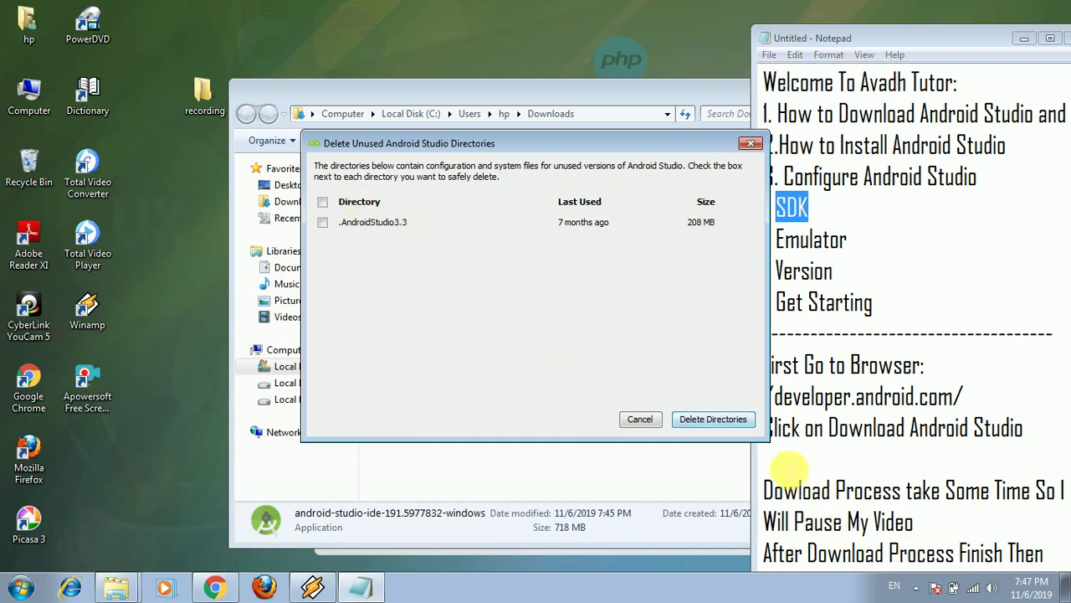
pyautogui.click(728, 422)
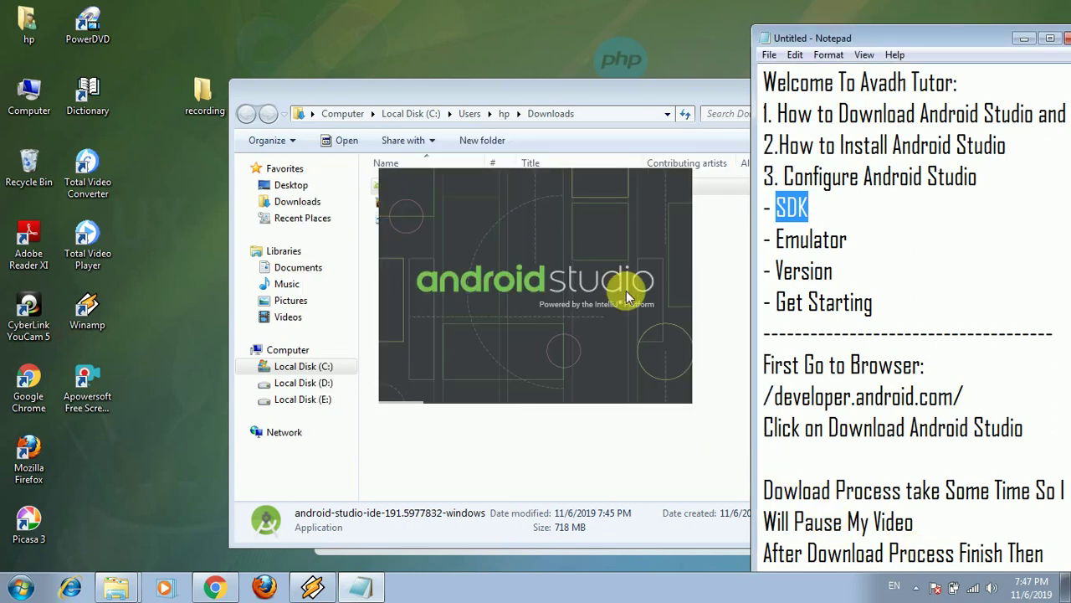
# Review the SDK, Emulator, Version and Get Starting entries in Notepad by highlighting them while Android Studio loads
pyautogui.click(784, 209)
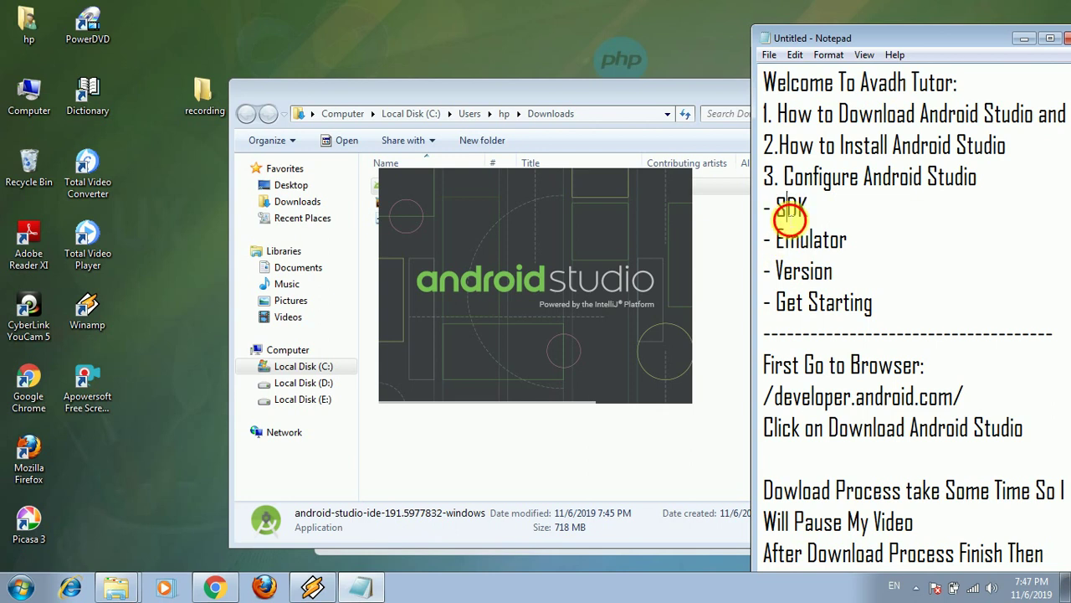
pyautogui.moveTo(777, 210); pyautogui.dragTo(873, 303)
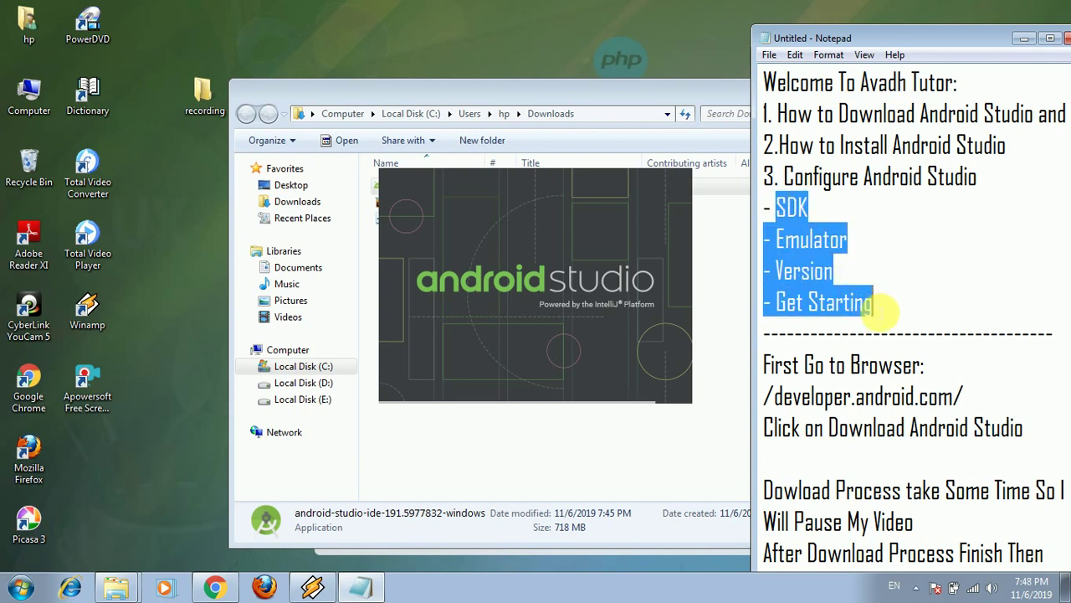
pyautogui.click(783, 234)
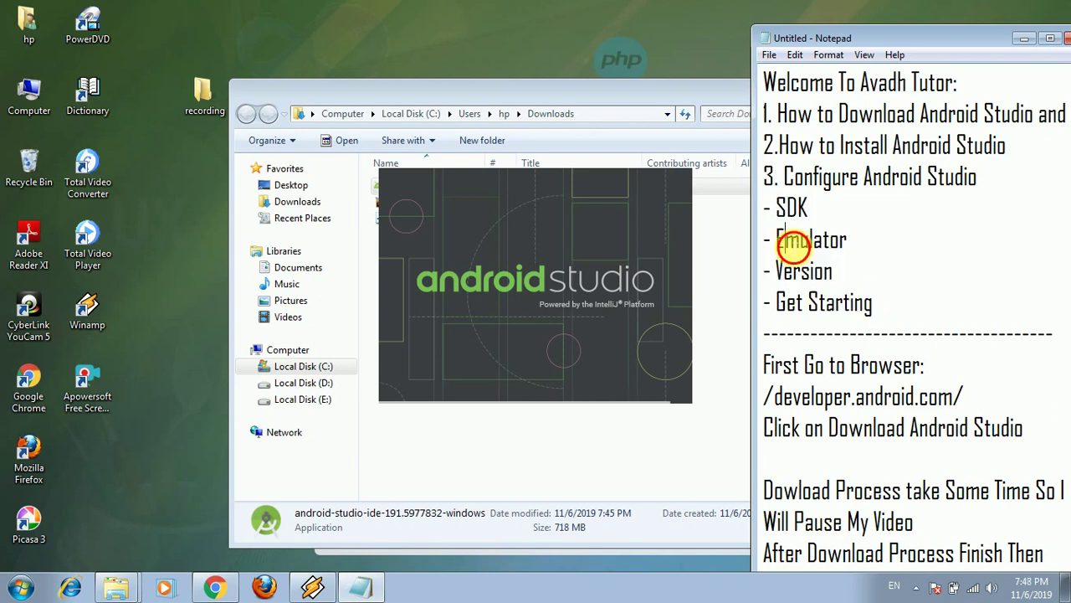
pyautogui.moveTo(785, 240); pyautogui.dragTo(862, 264)
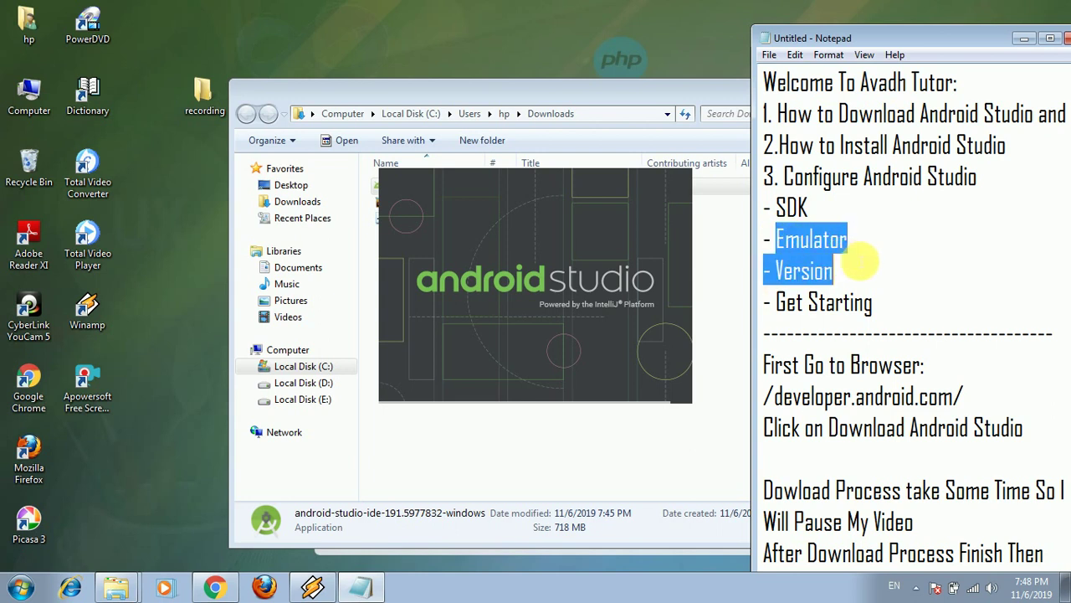
pyautogui.click(810, 240)
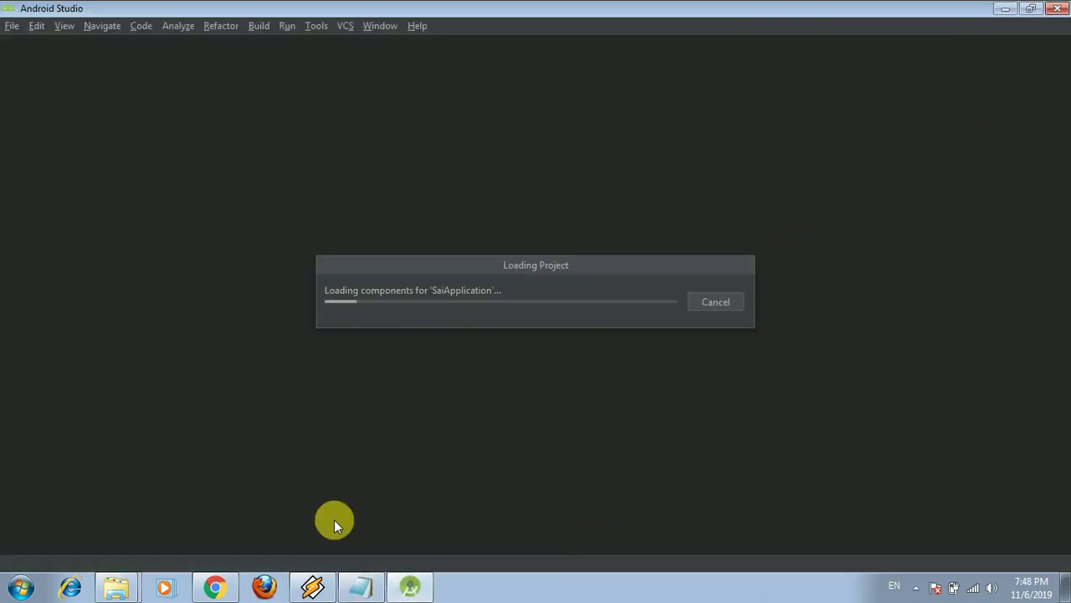
pyautogui.click(368, 589)
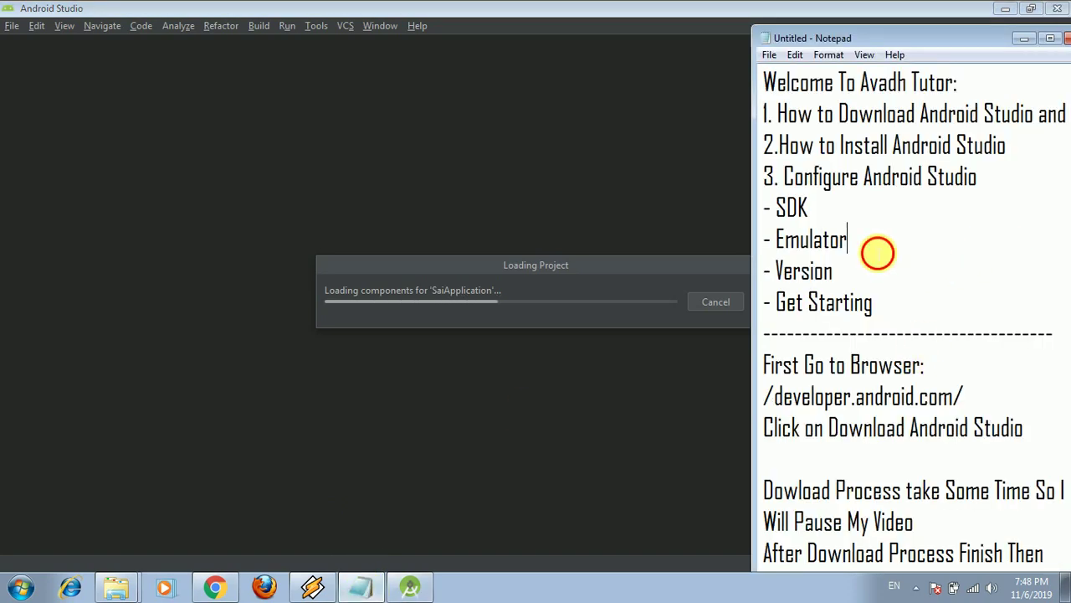
pyautogui.moveTo(775, 208); pyautogui.dragTo(845, 214)
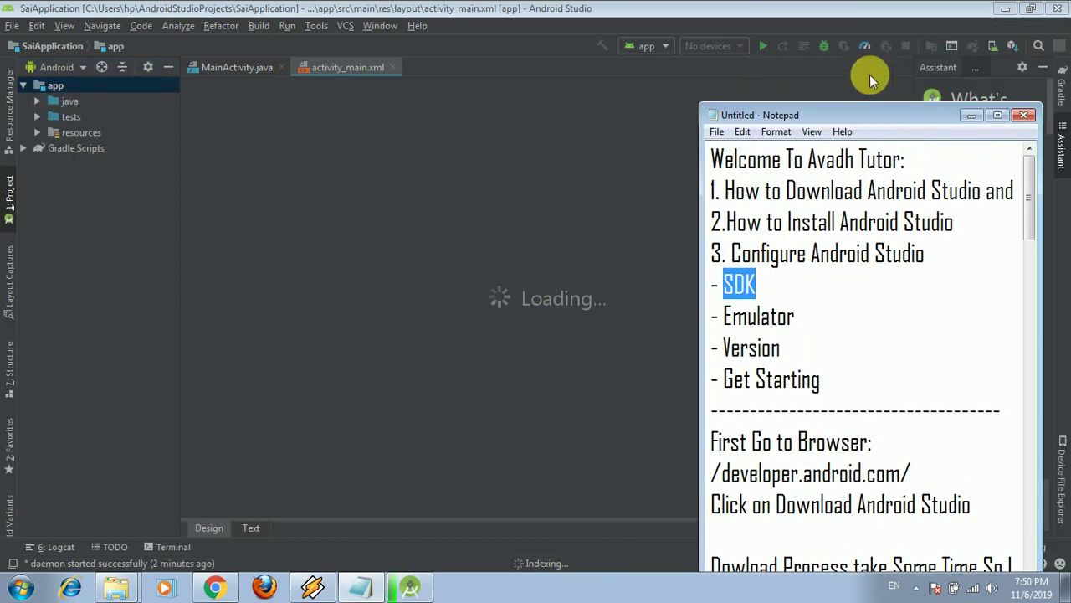
# Insert blank lines below the dashed separator in Notepad and write "Process Finish Then Display First Screen" there
pyautogui.moveTo(849, 108); pyautogui.dragTo(411, 45)
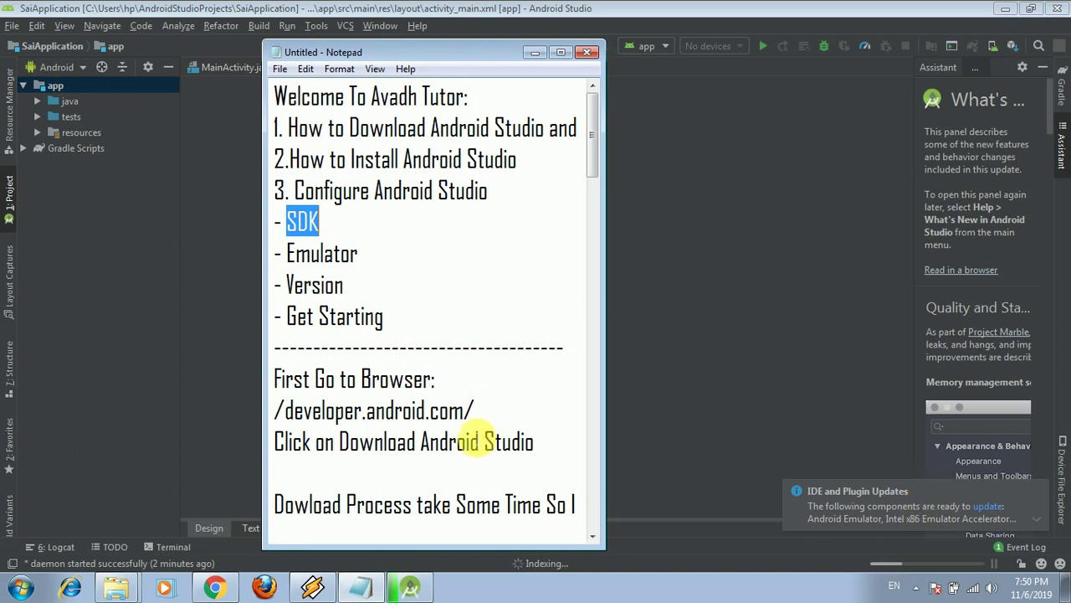
pyautogui.click(274, 381)
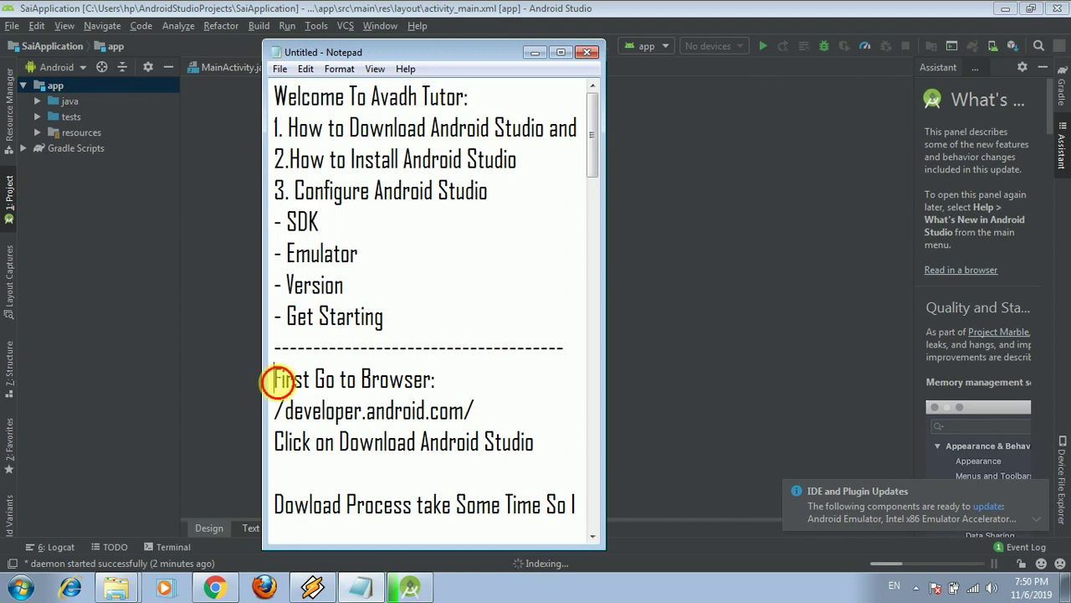
pyautogui.press('Return')
pyautogui.press('Return')
pyautogui.press('Return')
pyautogui.press('Up')
pyautogui.press('Up')
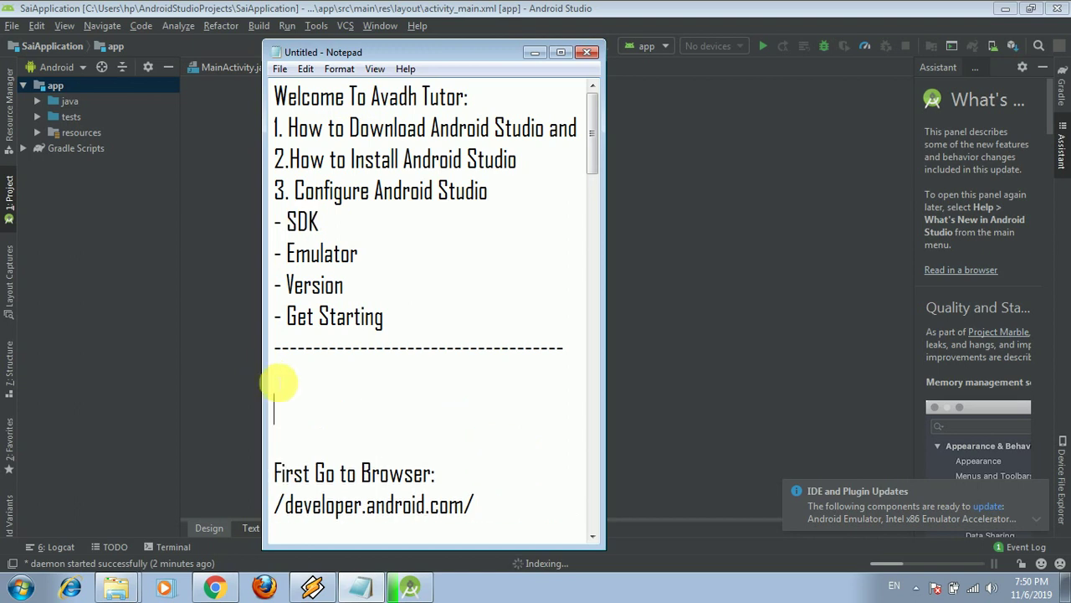
pyautogui.write('Process Finish Then Display Firs')
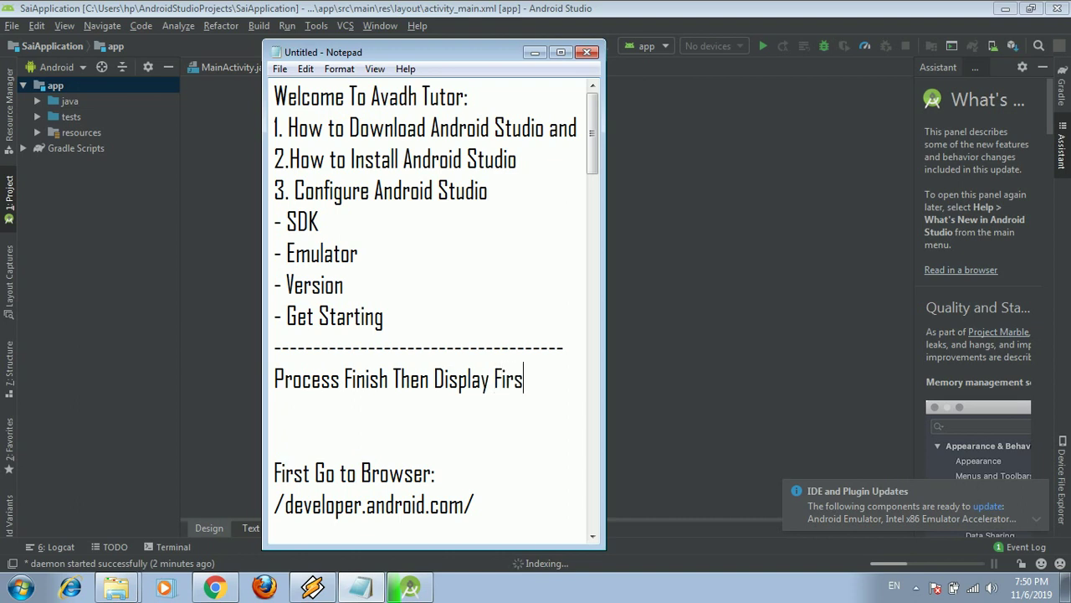
pyautogui.write('een')
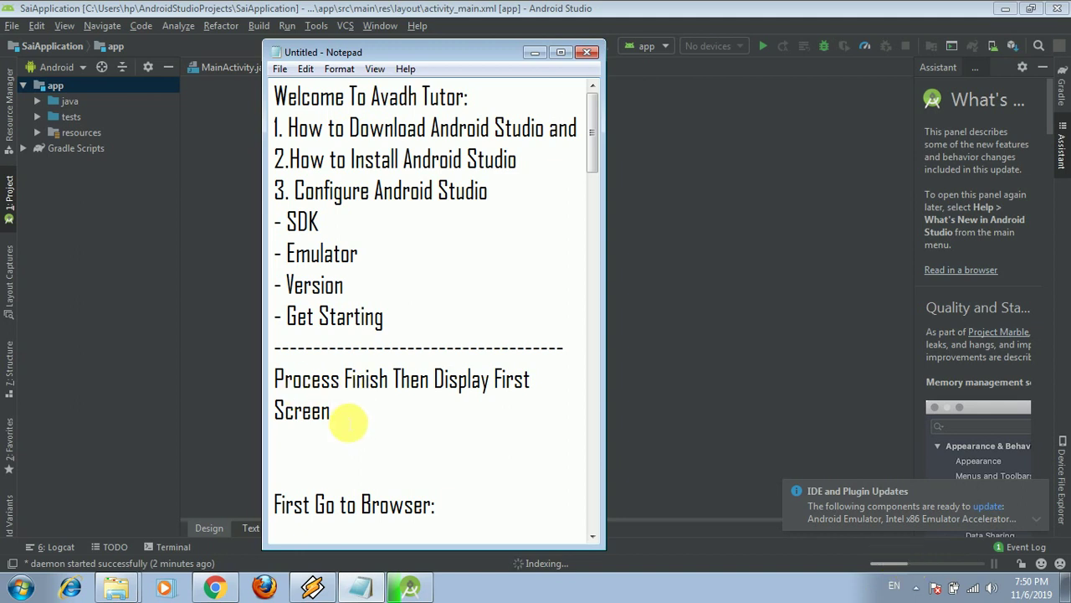
pyautogui.moveTo(347, 419); pyautogui.dragTo(277, 378)
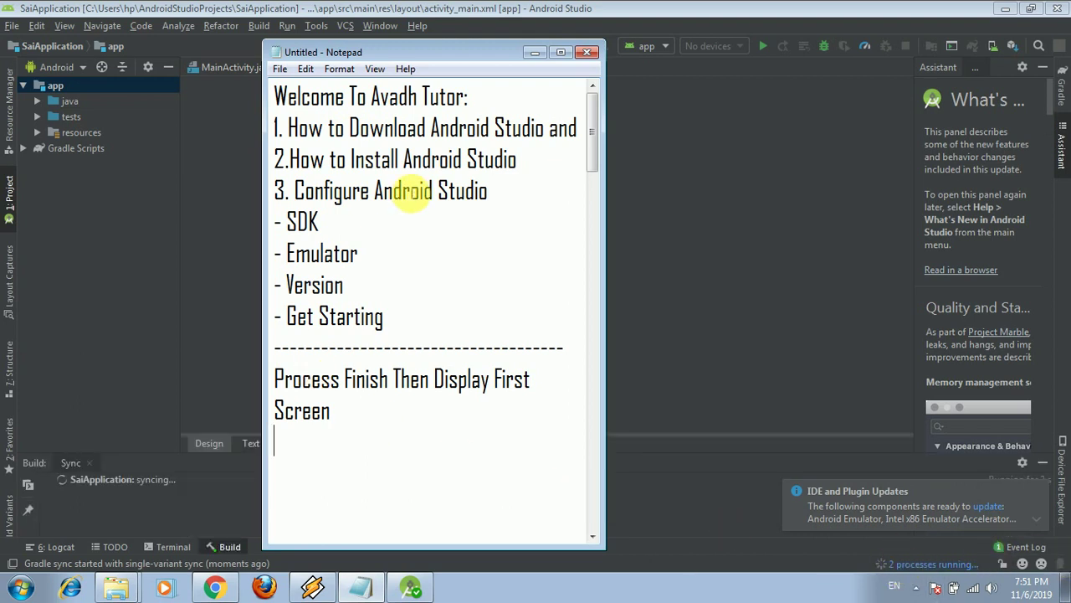
# Add the line "Synchronice Gradle Process Start" below the "Process Finish Then Display First Screen" note
pyautogui.moveTo(475, 54); pyautogui.dragTo(530, 59)
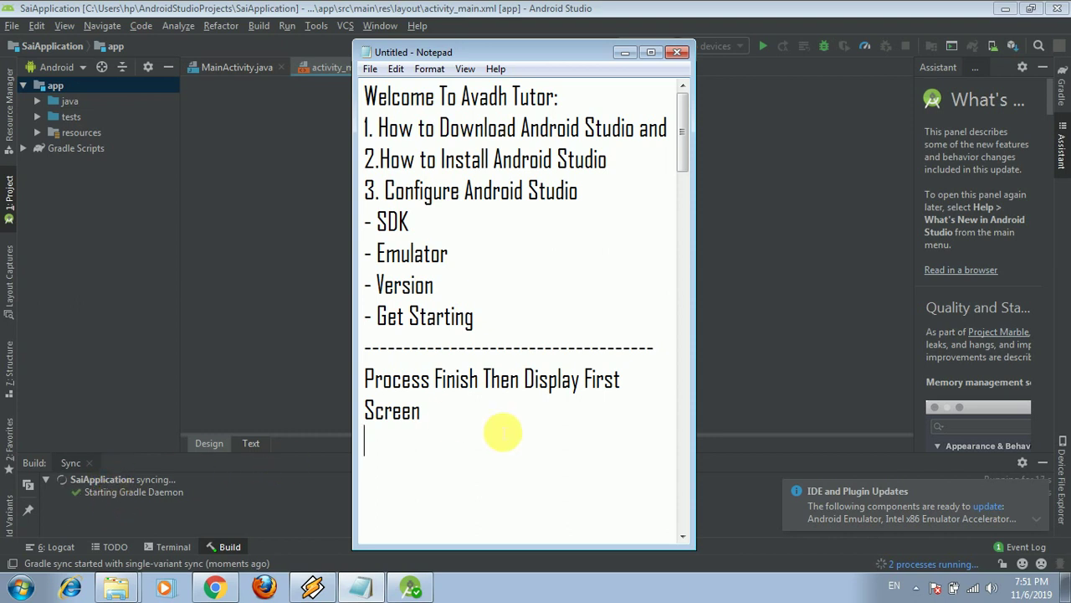
pyautogui.write('Sy')
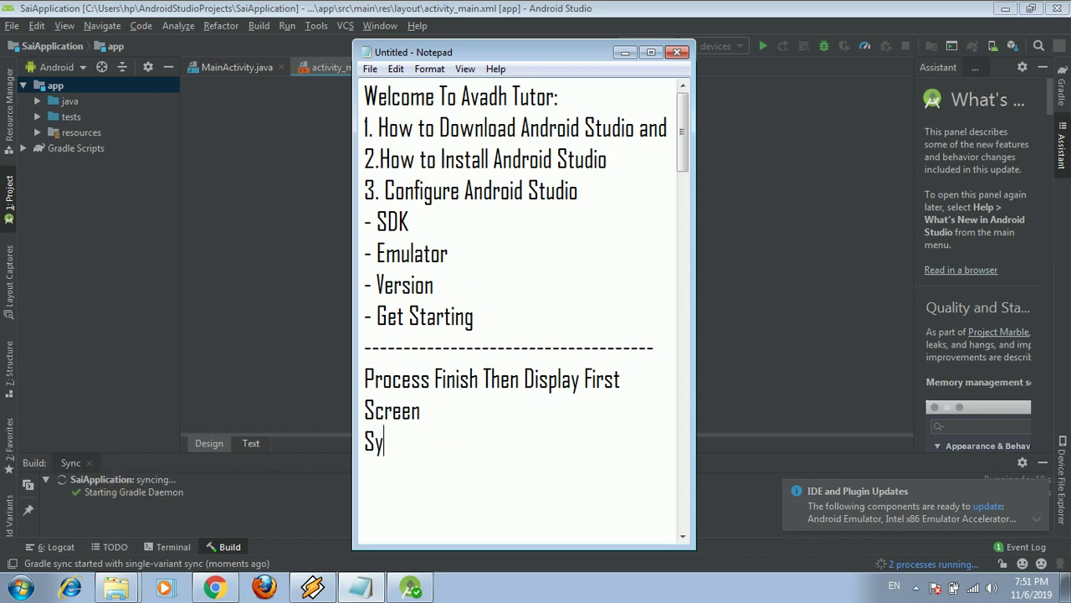
pyautogui.write('nchroni')
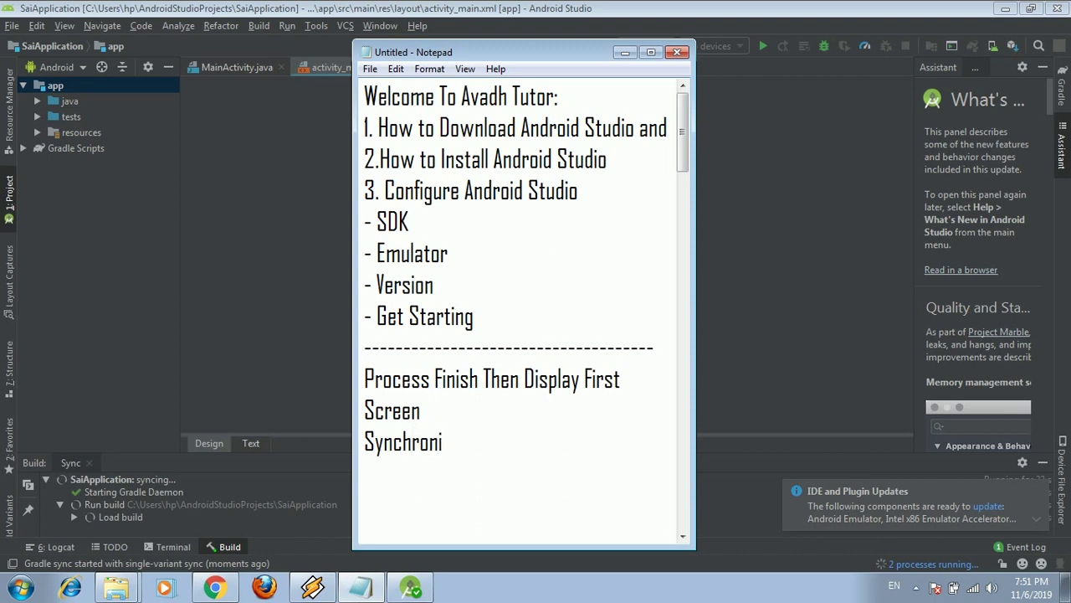
pyautogui.write('ce ')
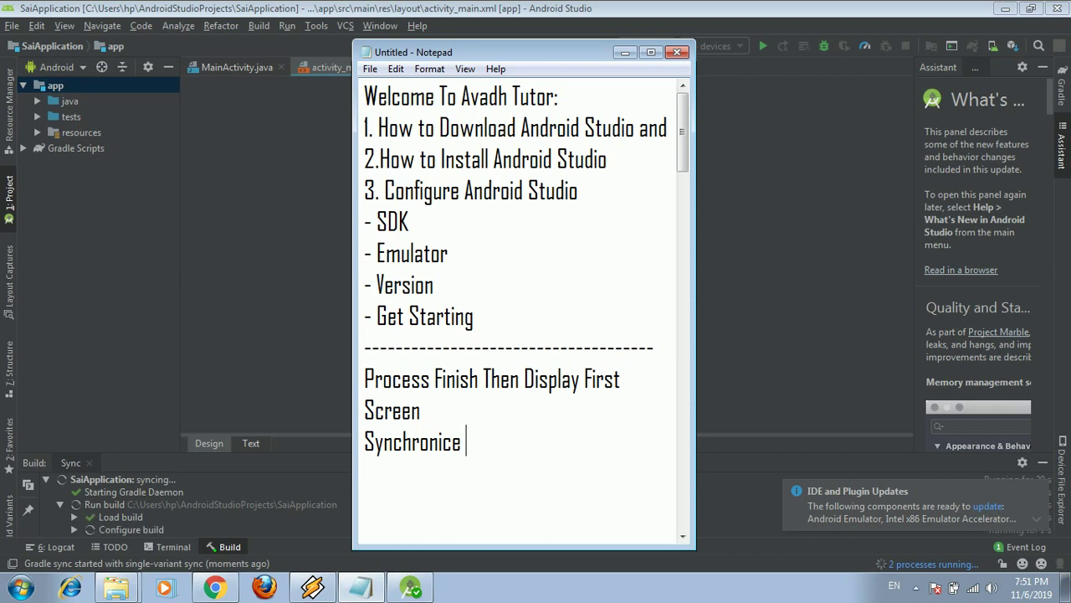
pyautogui.write('Gradle ')
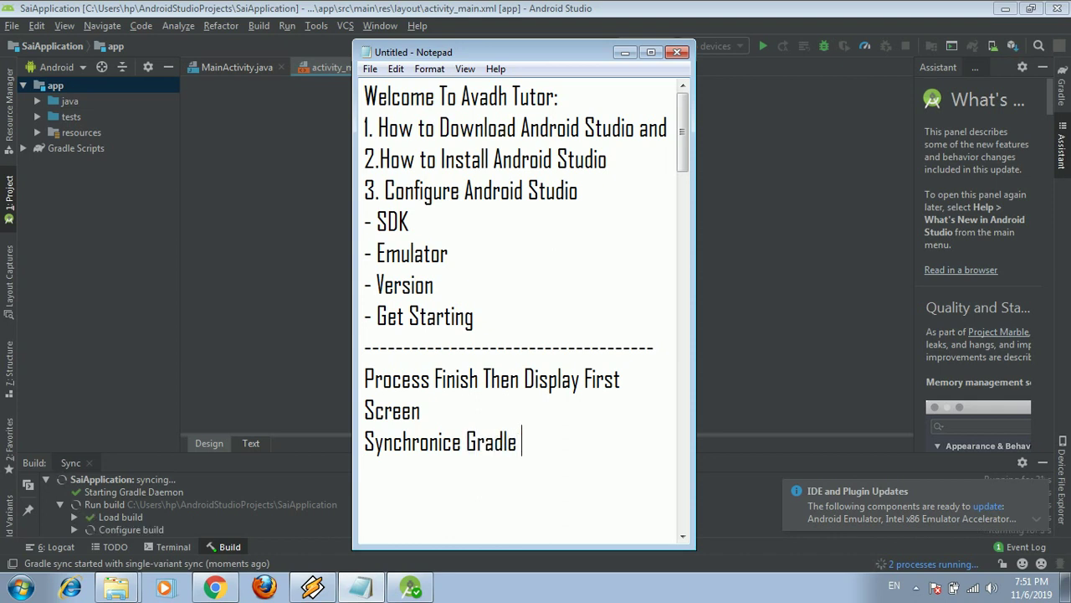
pyautogui.write('Process Start')
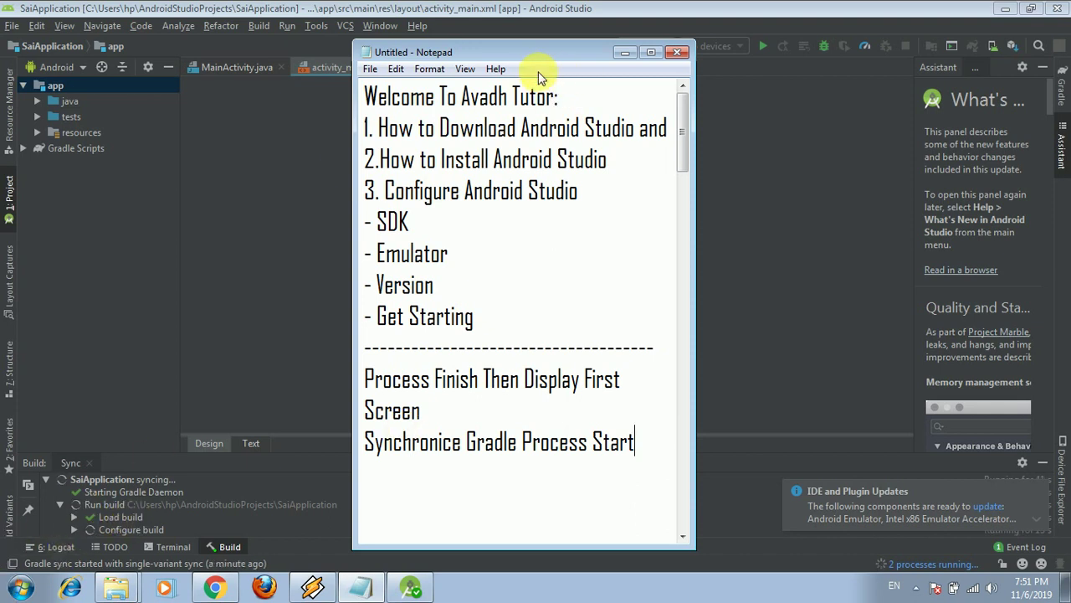
# Move the Notepad window aside and add the line "Synch Complete then go to file menu and Create First Project" below the Gradle note
pyautogui.moveTo(520, 60); pyautogui.dragTo(745, 55)
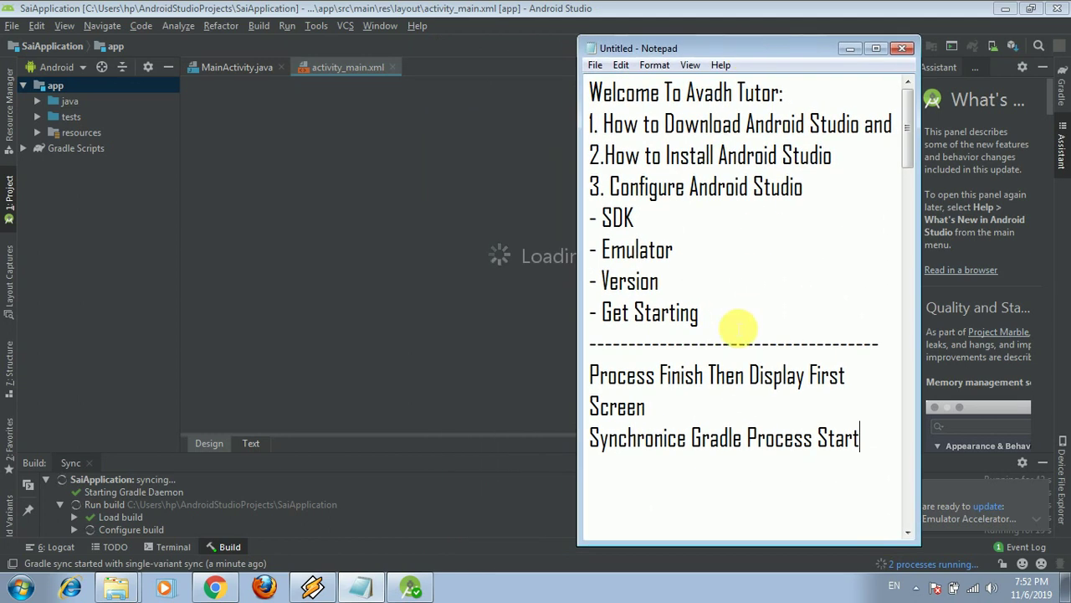
pyautogui.click(857, 437)
pyautogui.press('Return')
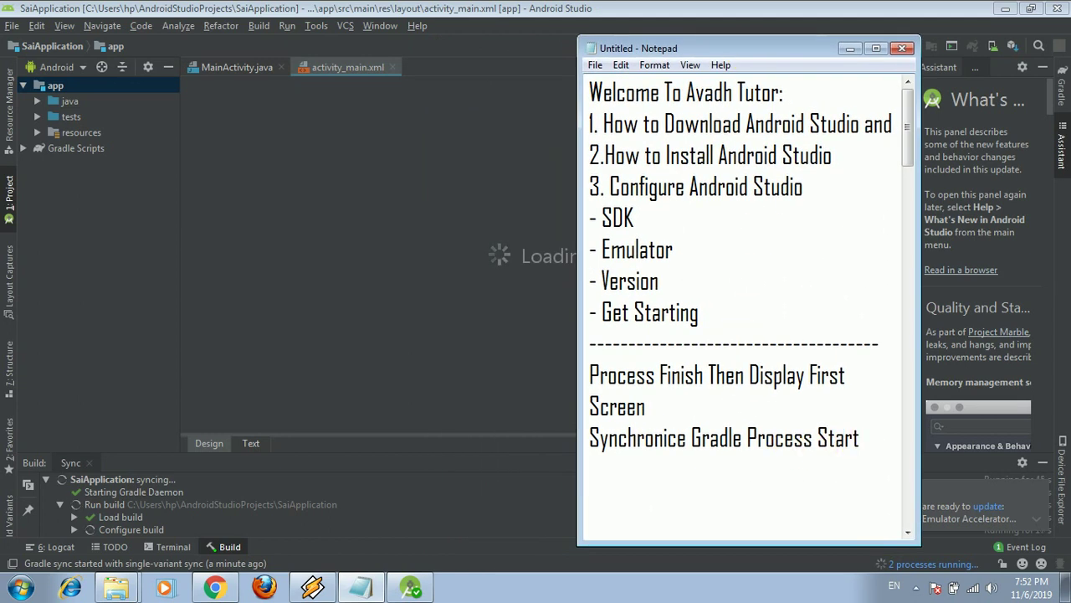
pyautogui.write('-')
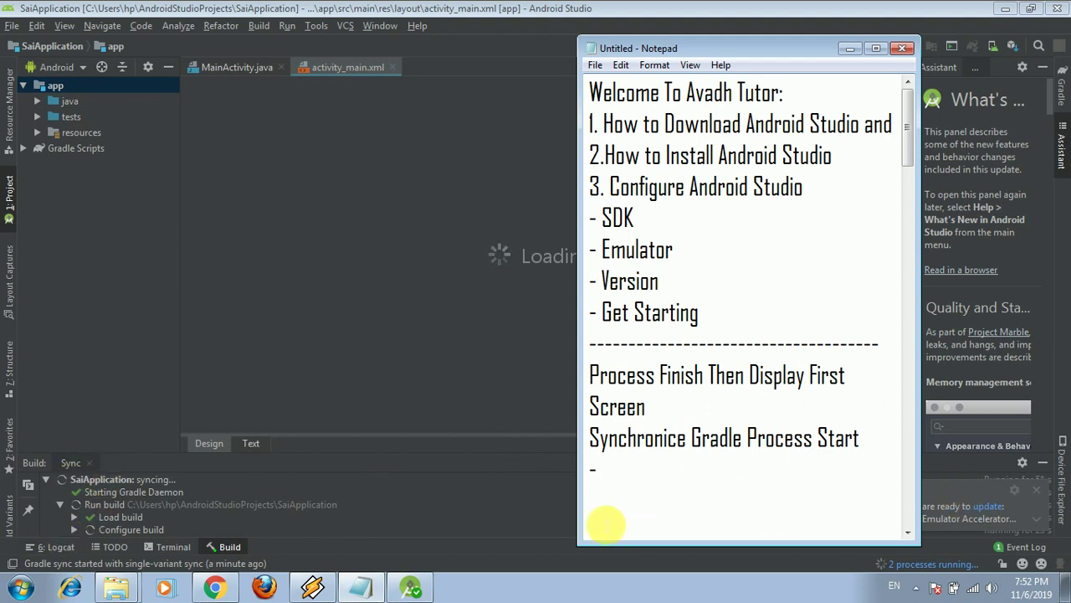
pyautogui.press('BackSpace')
pyautogui.press('BackSpace')
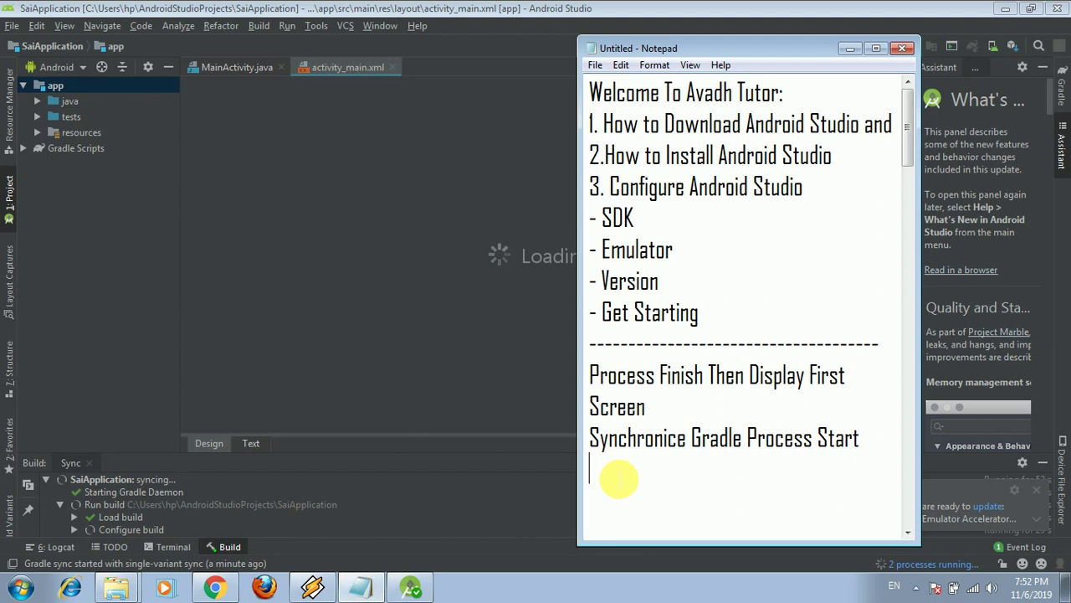
pyautogui.write('Synch ')
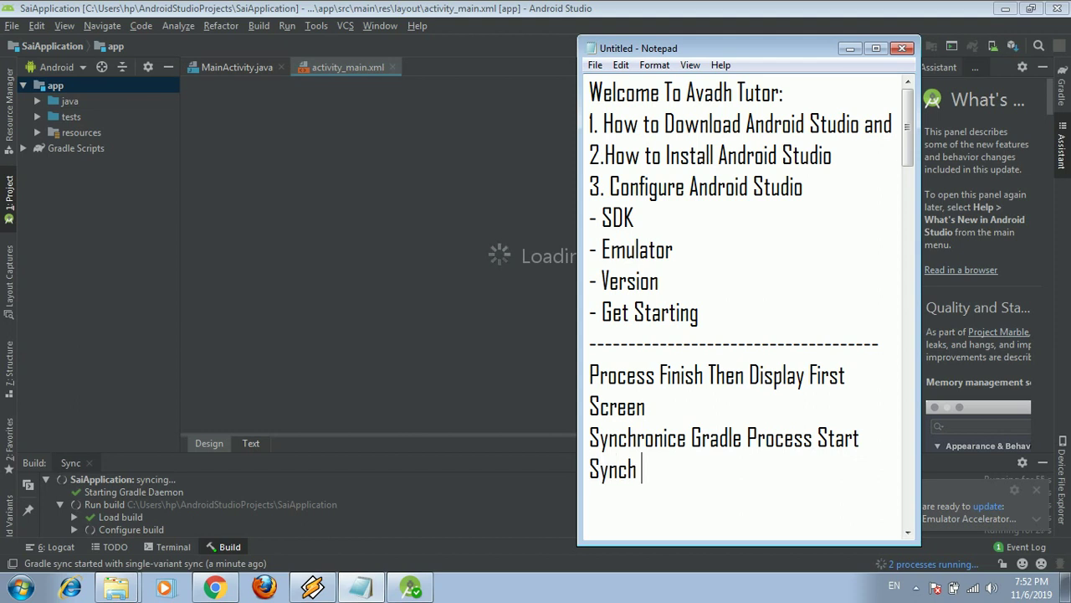
pyautogui.write('Complete')
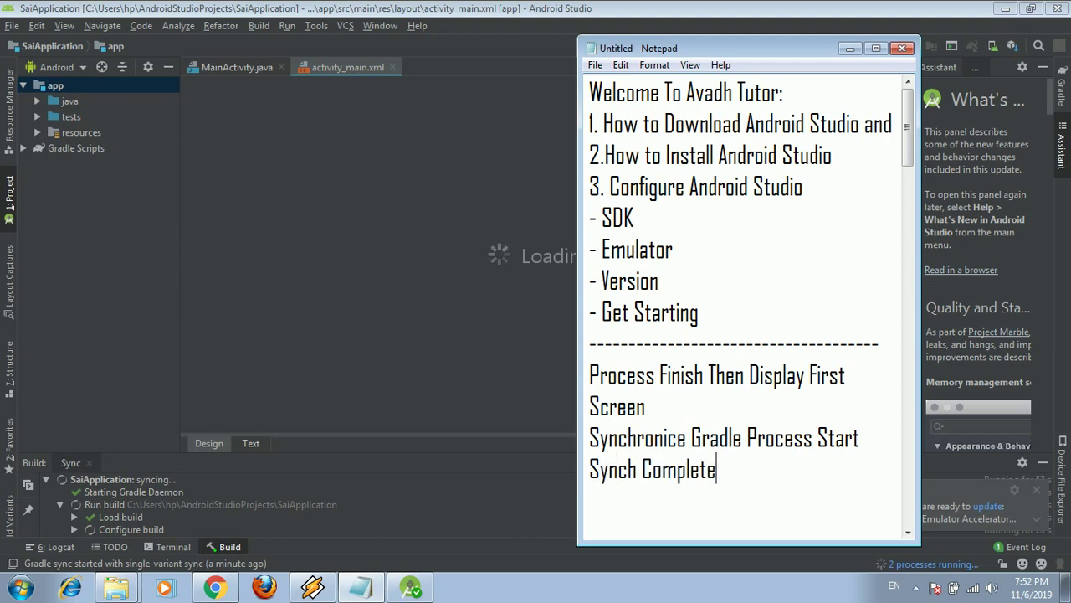
pyautogui.write(' then go to fi')
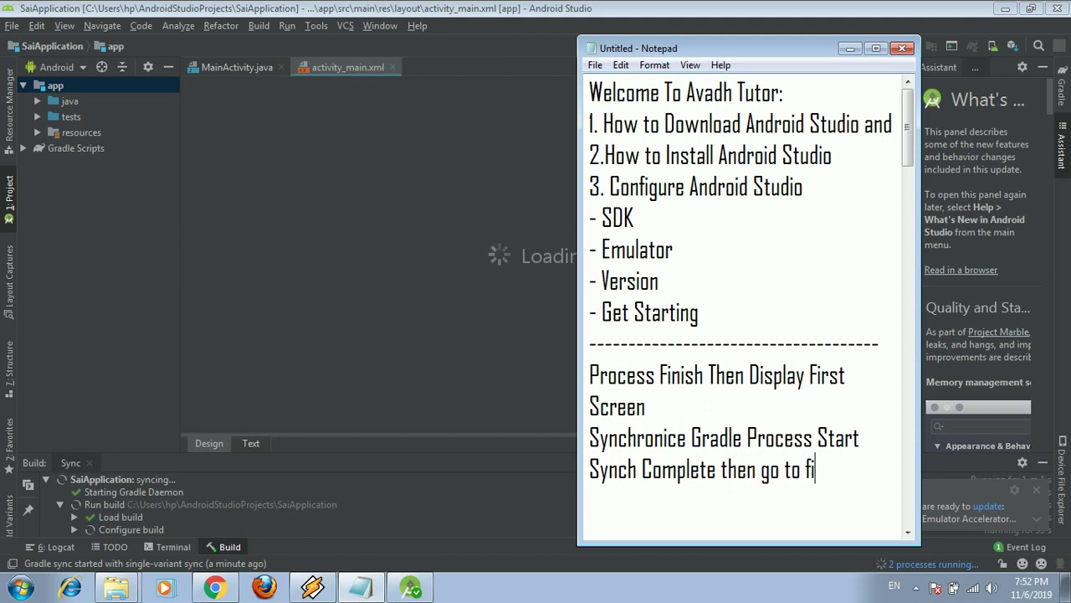
pyautogui.write('le men')
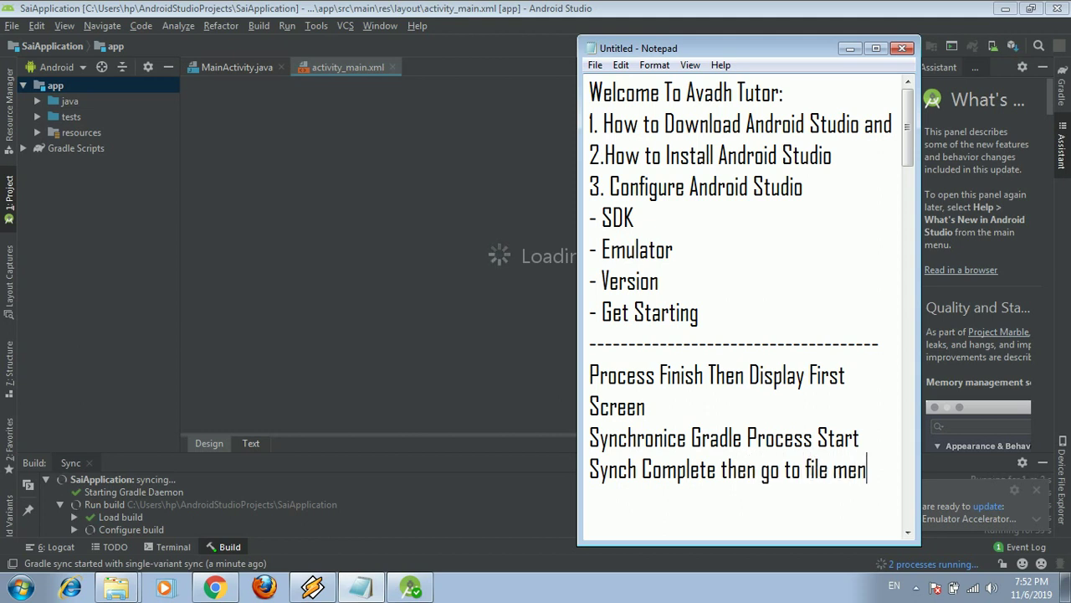
pyautogui.write('u and Cr')
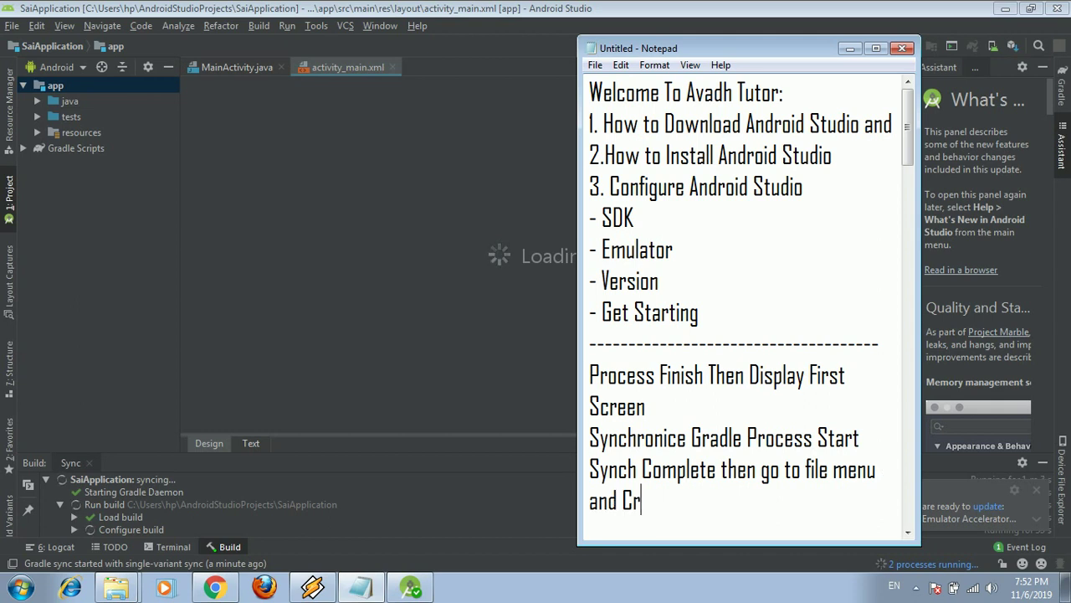
pyautogui.write('eate Firs')
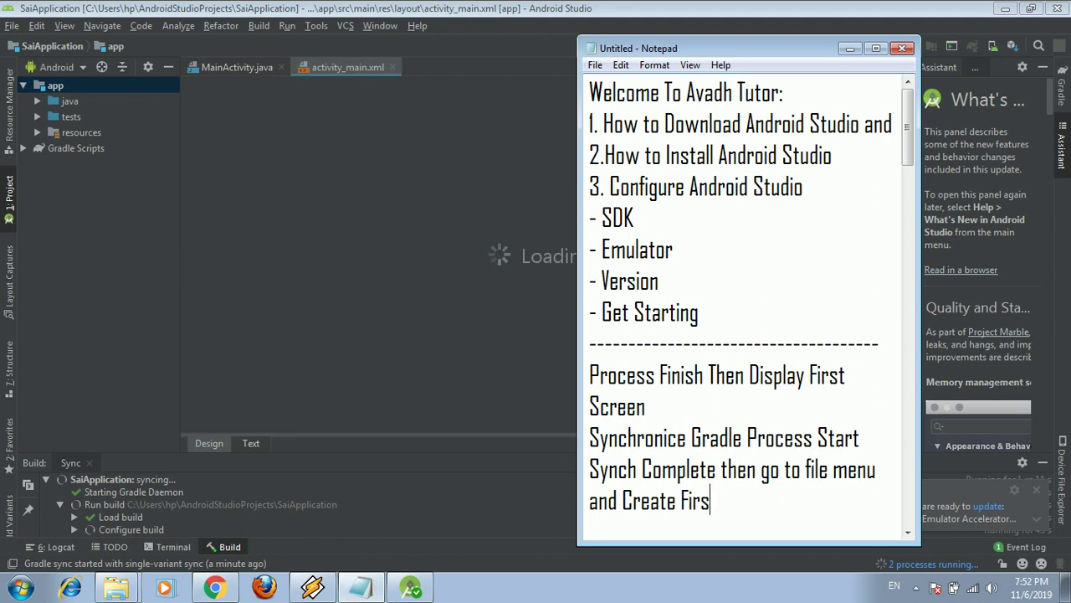
pyautogui.write('t Project')
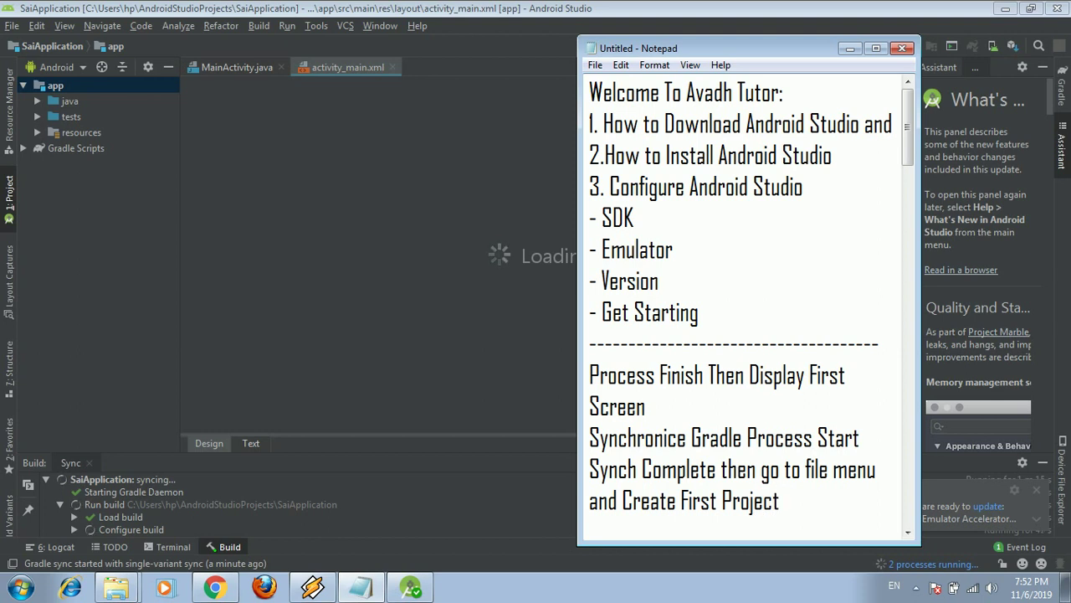
# Review the "Synch Complete then go to file menu and Create First Project" note by highlighting it while the Gradle sync runs
pyautogui.moveTo(594, 470); pyautogui.dragTo(799, 506)
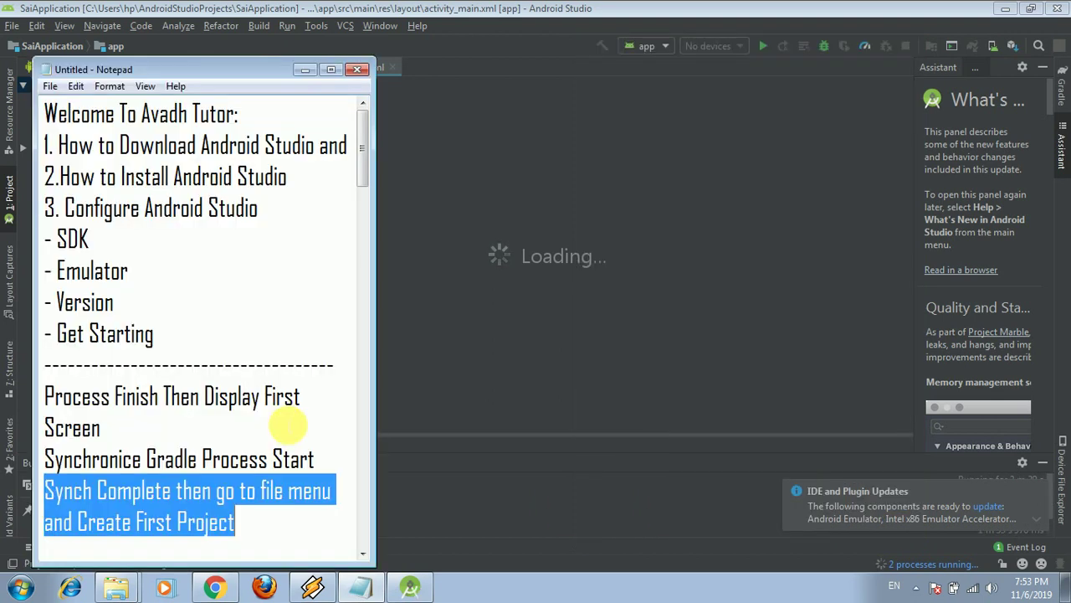
pyautogui.click(100, 493)
pyautogui.moveTo(107, 492); pyautogui.dragTo(247, 462)
pyautogui.click(246, 460)
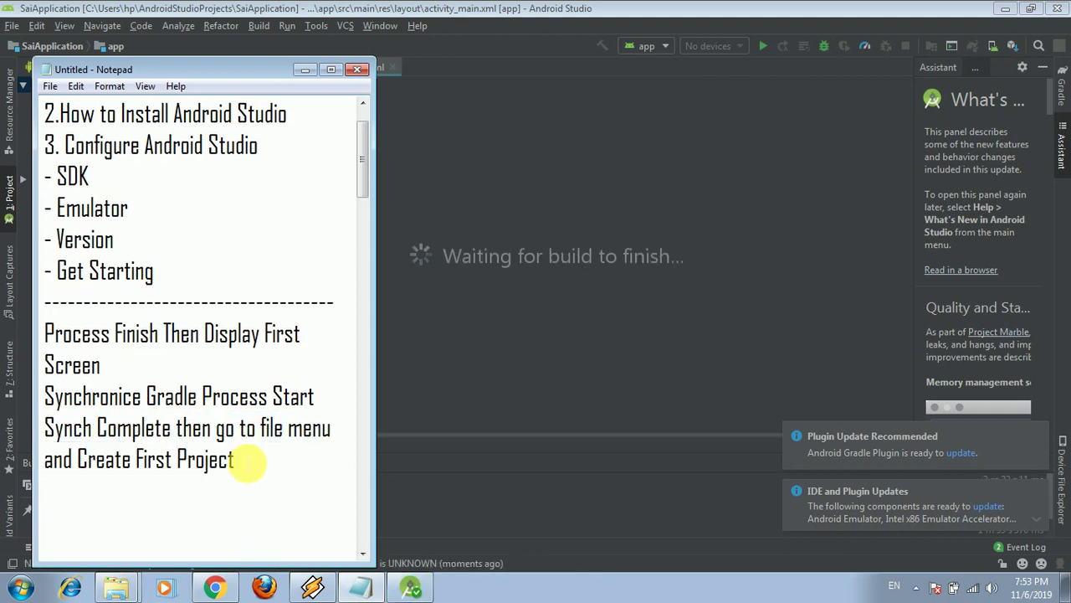
# Switch to Android Studio, start a new project and select the Empty Activity template for Phone and Tablet
pyautogui.click(12, 30)
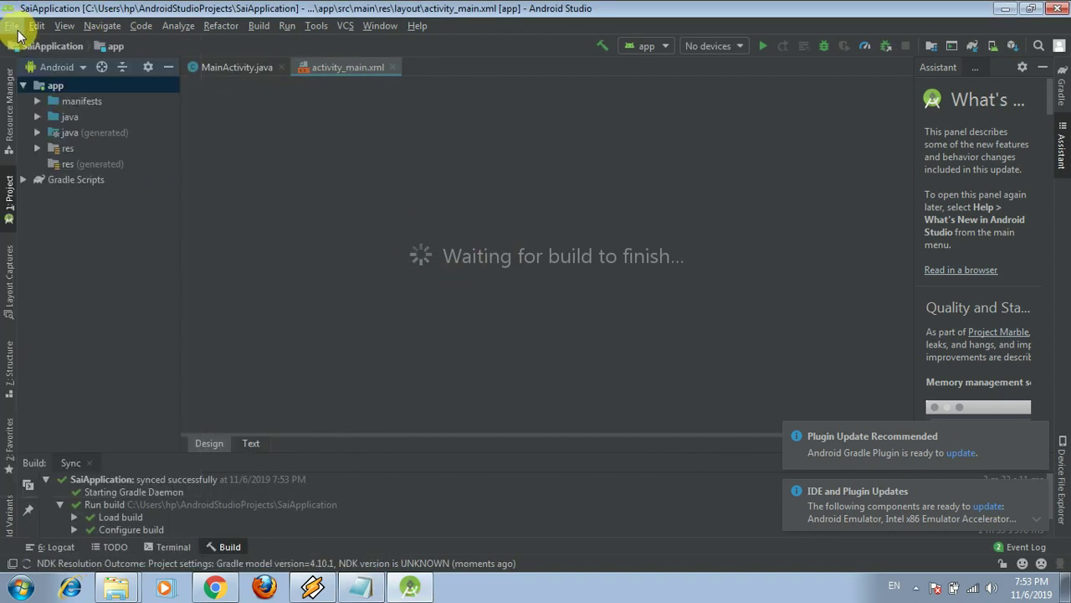
pyautogui.click(7, 29)
pyautogui.moveTo(37, 27)
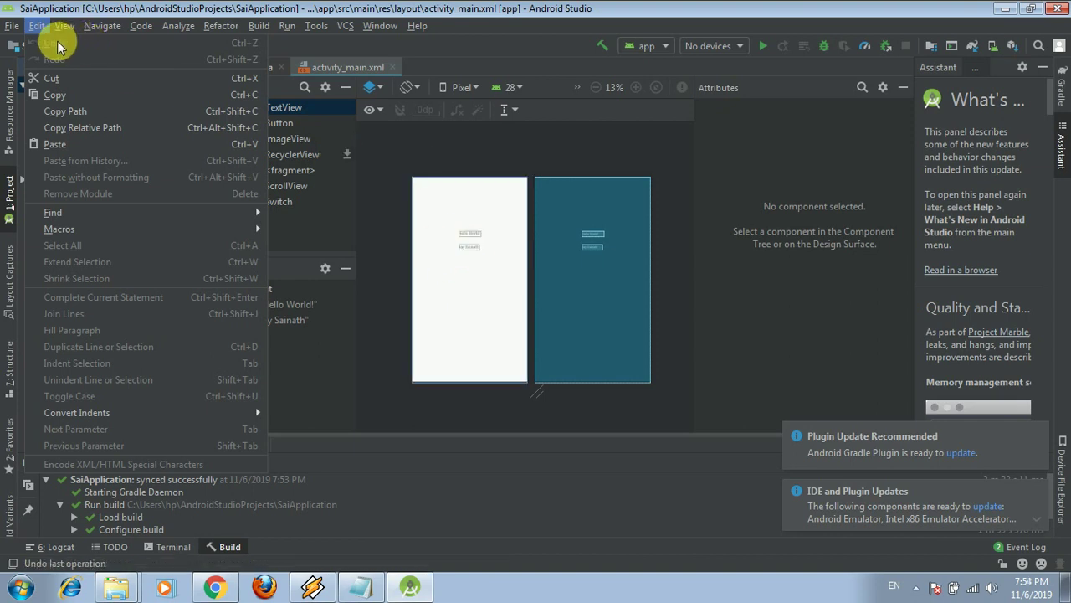
pyautogui.moveTo(37, 47)
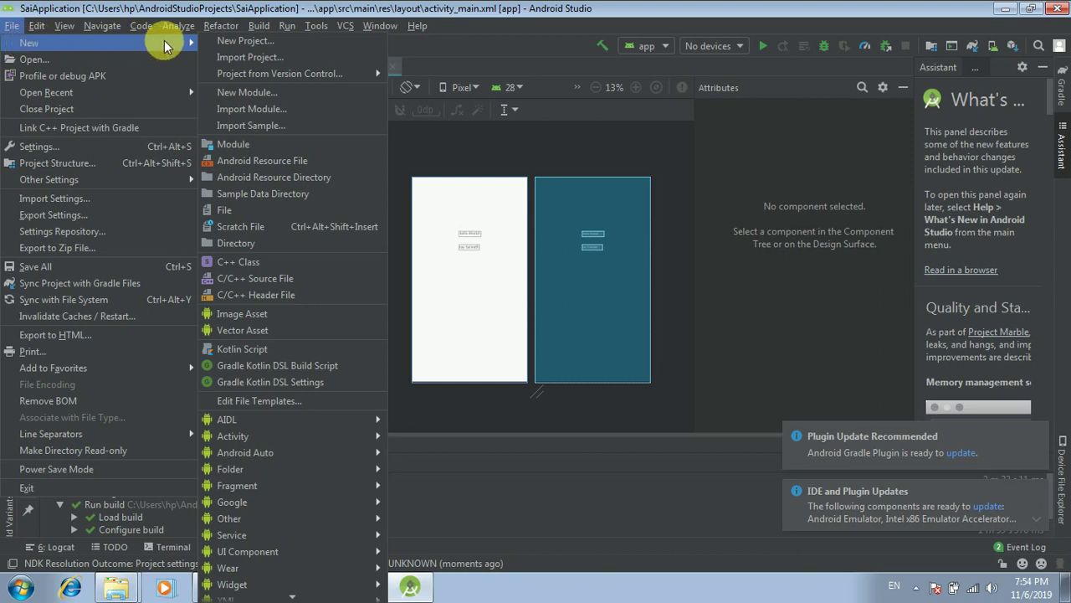
pyautogui.click(239, 44)
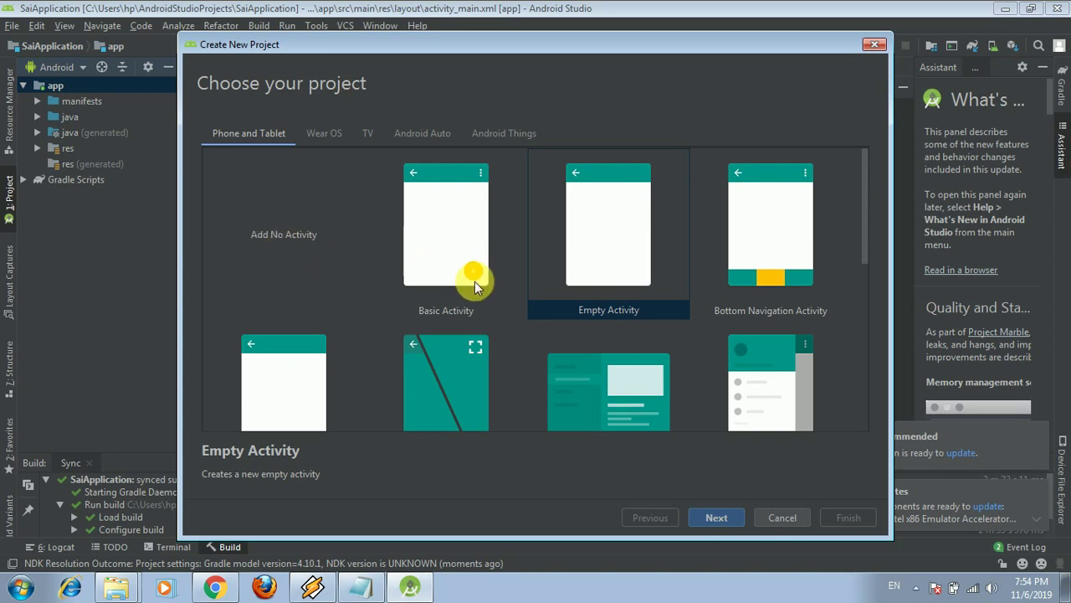
pyautogui.click(610, 240)
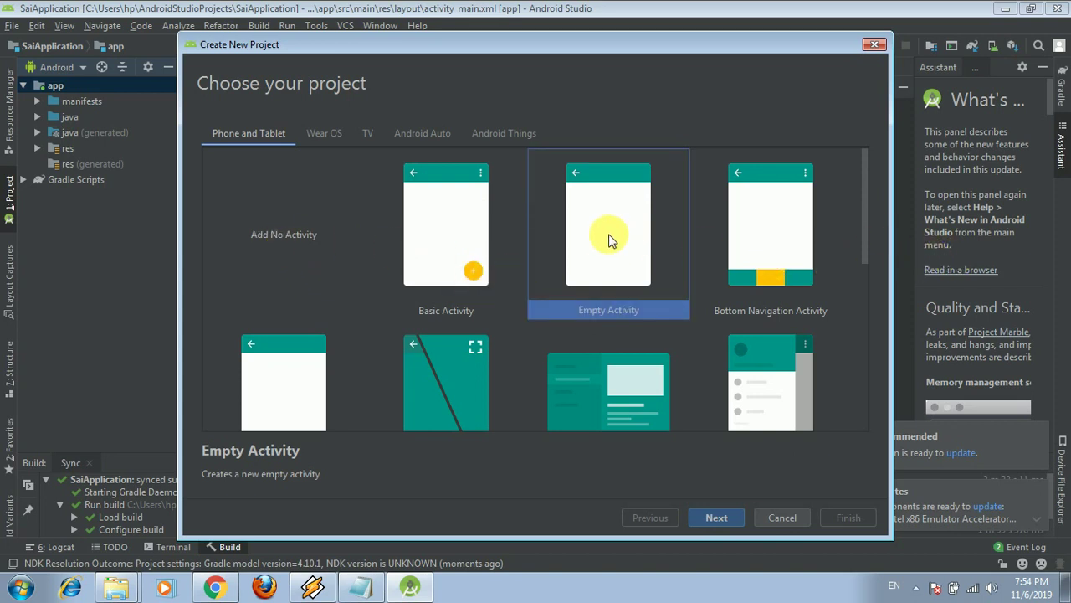
# Switch to Notepad and add the heading "New Project" after blank lines below the "Create First Project" note
pyautogui.click(361, 587)
pyautogui.press('Return')
pyautogui.press('Return')
pyautogui.press('Return')
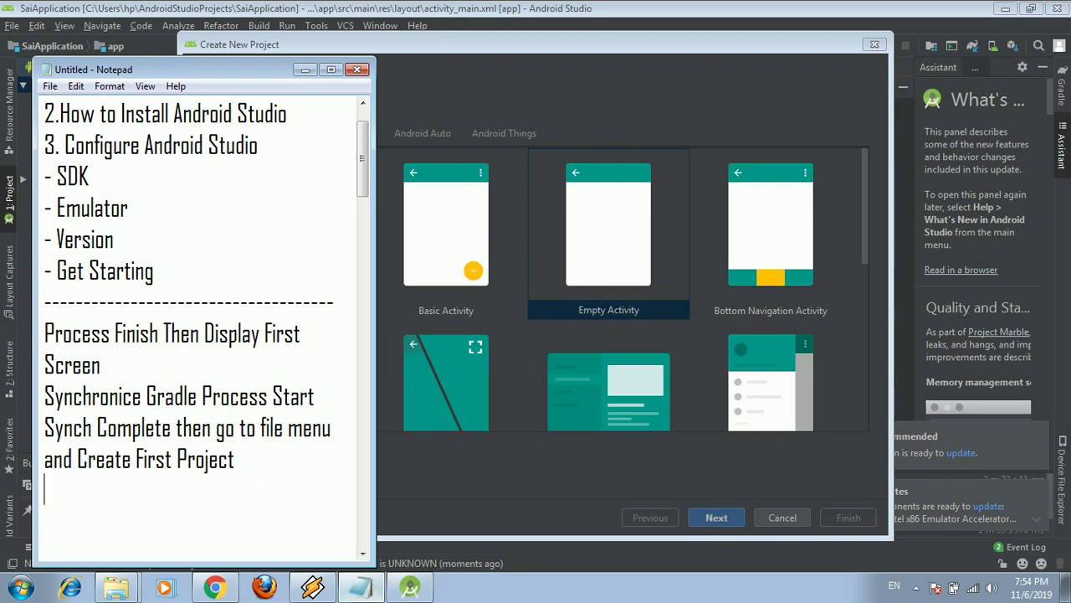
pyautogui.write('New ')
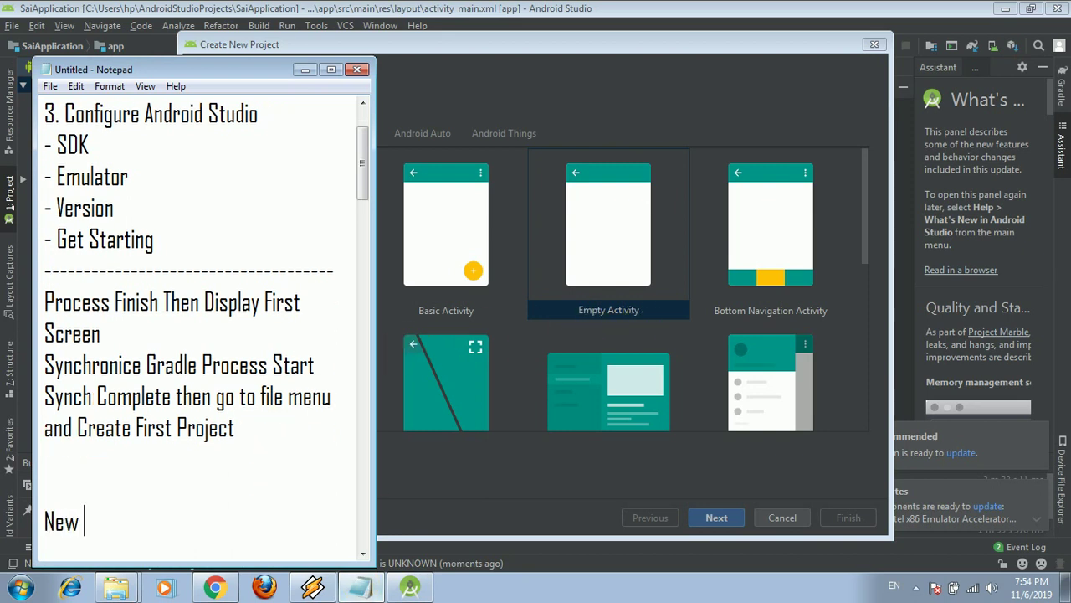
pyautogui.write('Projec')
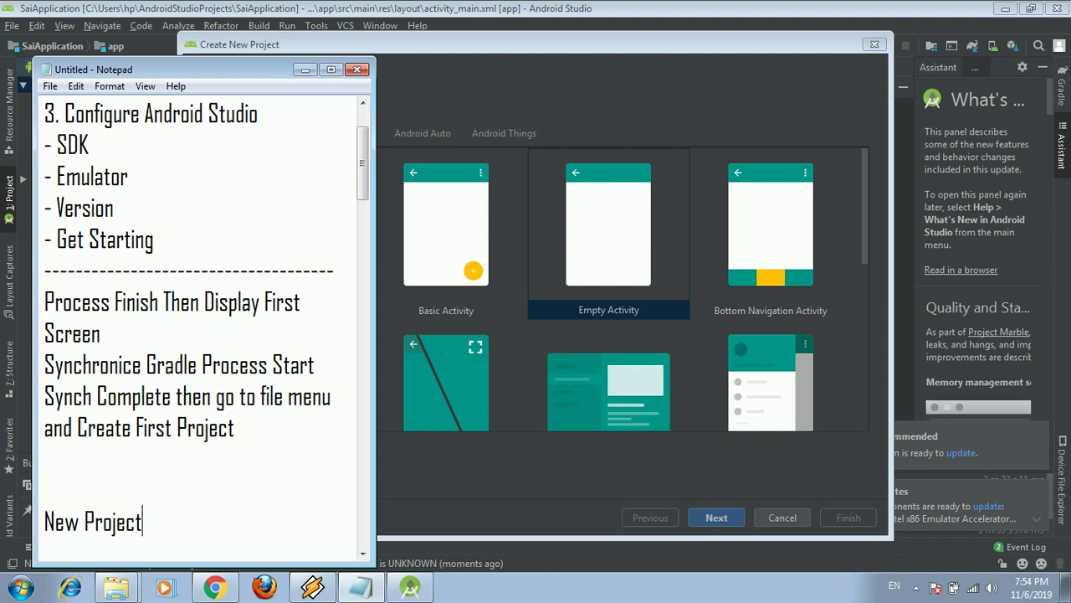
pyautogui.write('t')
# Write "File -> New Project -> Empty Activity" below the "New Project" heading, separated by a blank line
pyautogui.press('Return')
pyautogui.press('Return')
pyautogui.write('Fil')
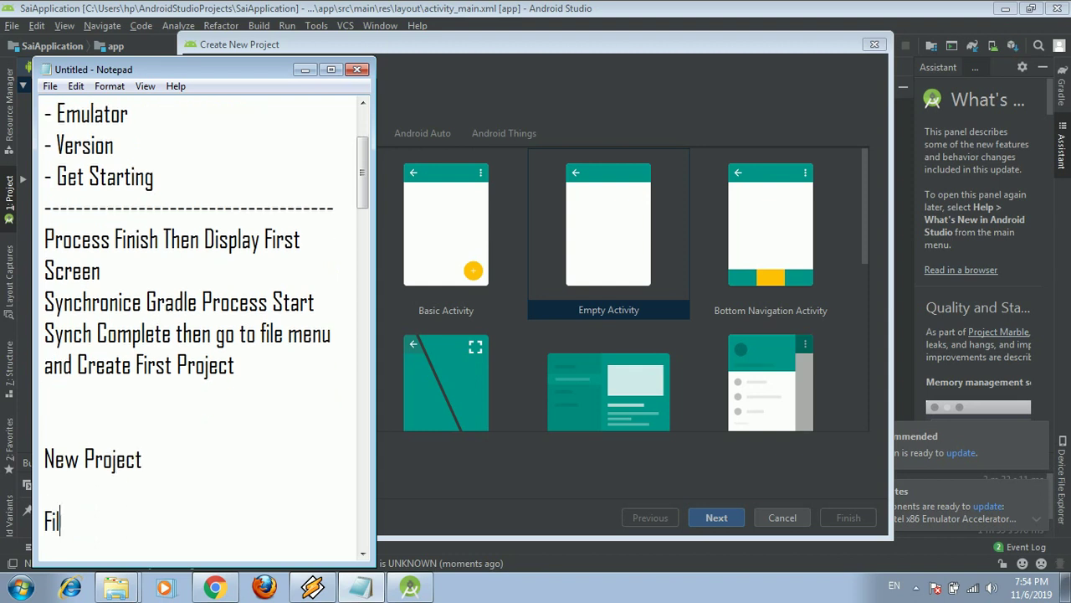
pyautogui.write('e -> New Pr')
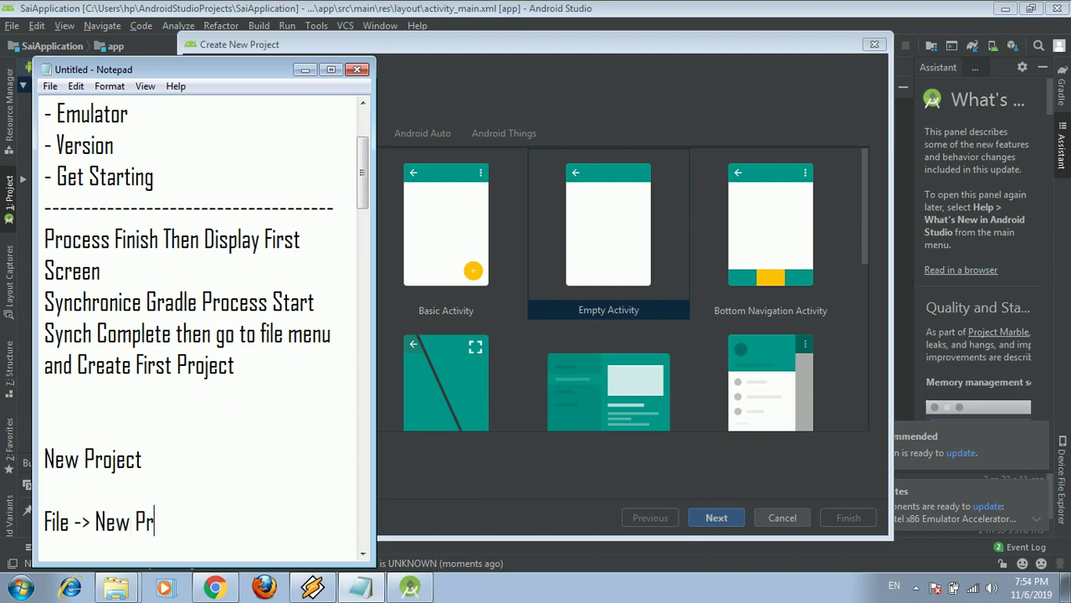
pyautogui.write('oject ->')
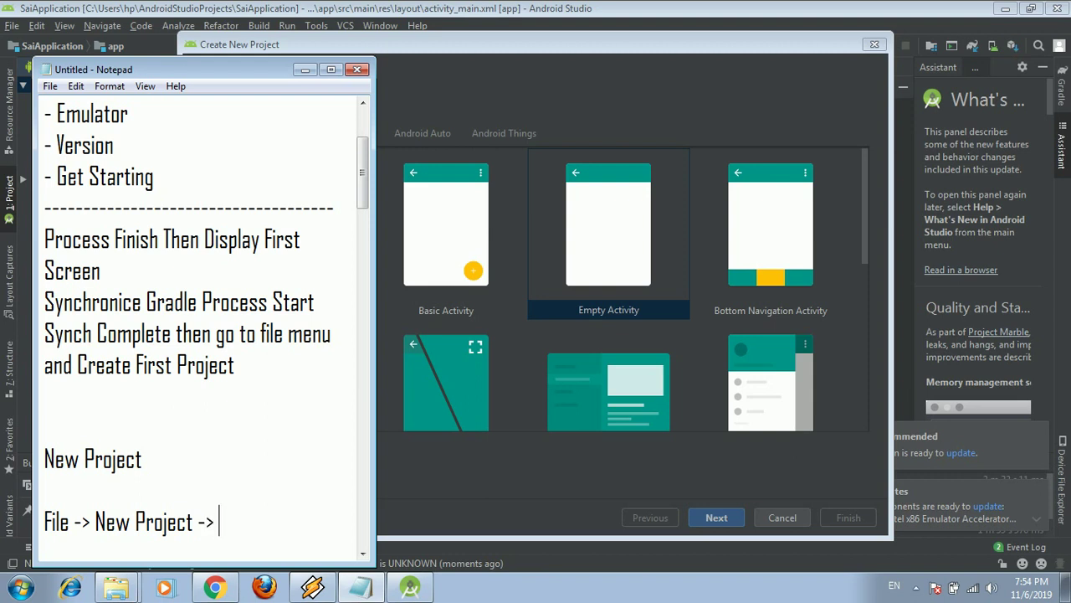
pyautogui.write(' Empty Ac')
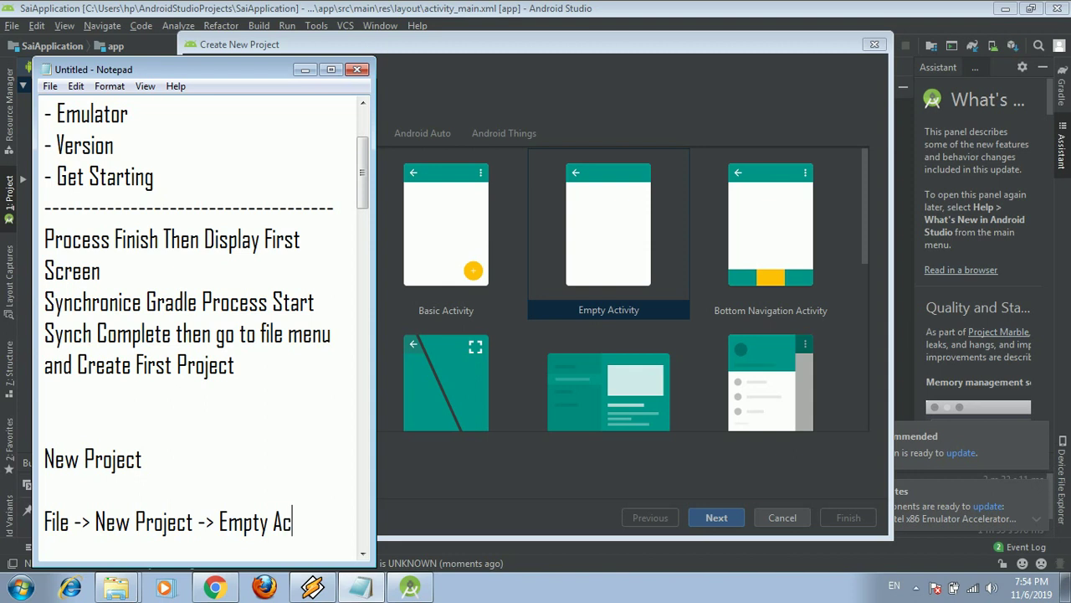
pyautogui.write('tivity')
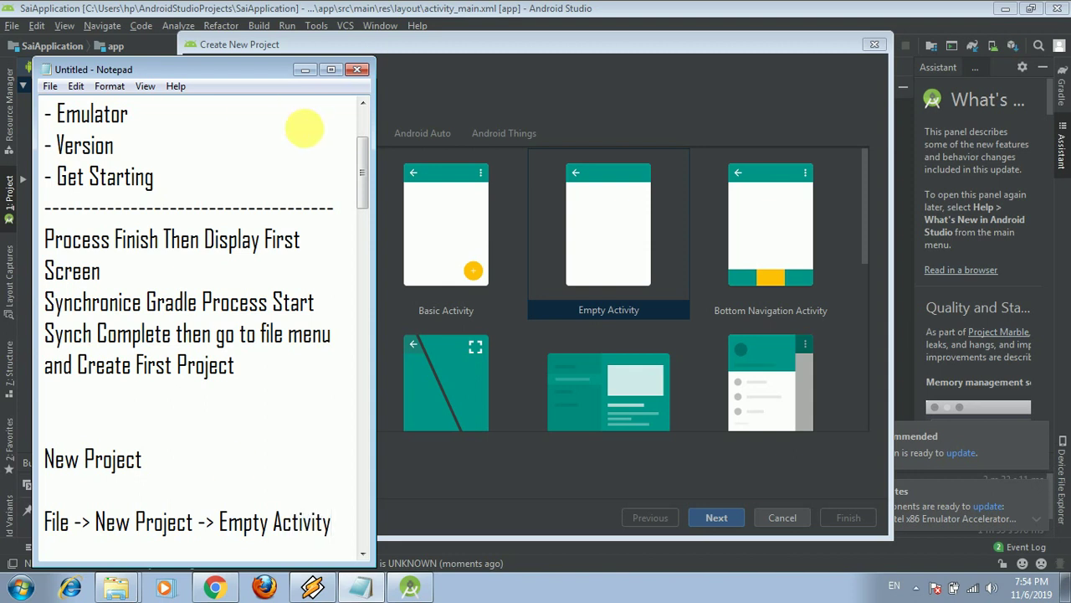
# Return to the Create New Project wizard, continue with Empty Activity and select the default name "My Application"
pyautogui.click(588, 257)
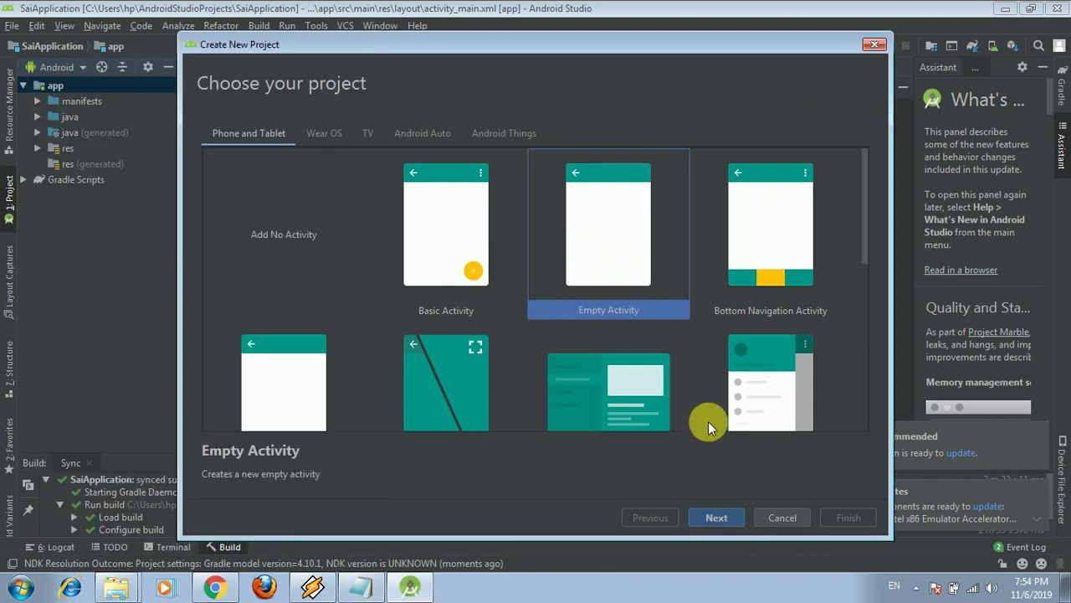
pyautogui.click(714, 515)
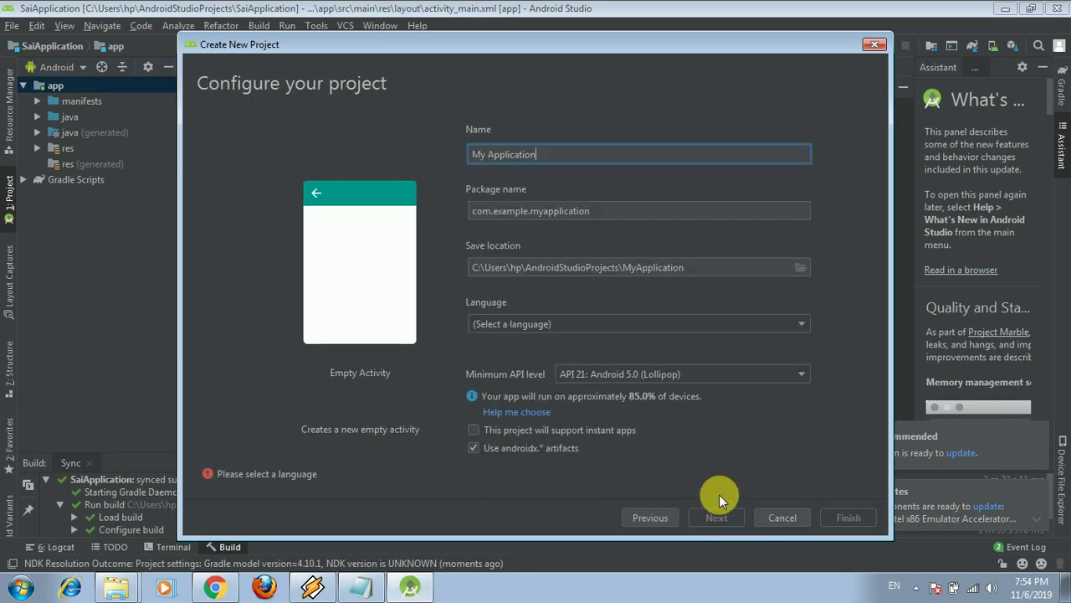
pyautogui.moveTo(574, 153); pyautogui.dragTo(469, 152)
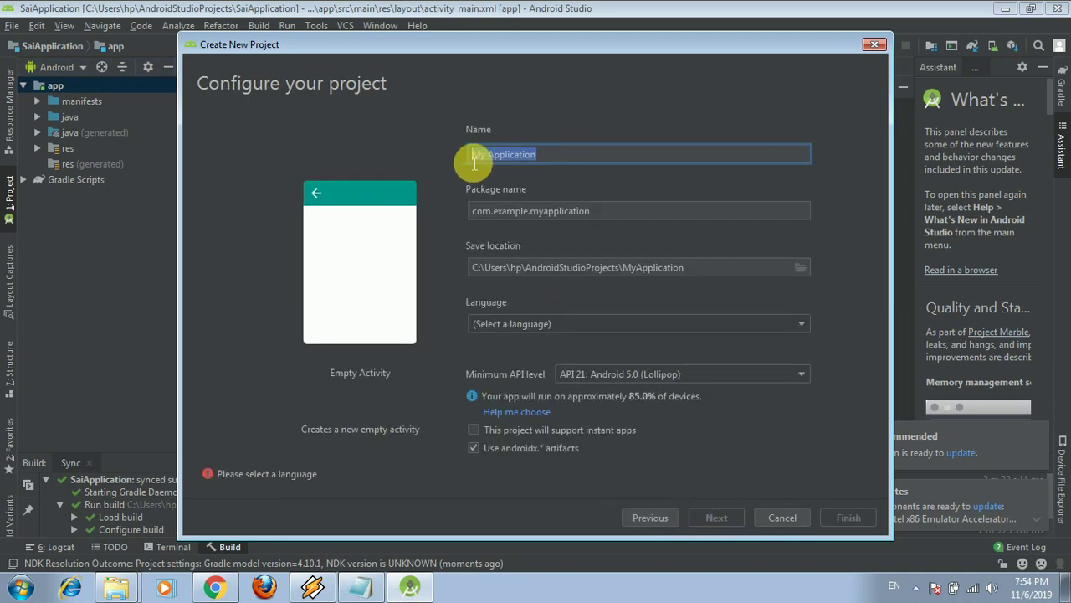
# Switch to Notepad and add "here Application name" below the "File -> New Project -> Empty Activity" line, after a blank line
pyautogui.click(361, 588)
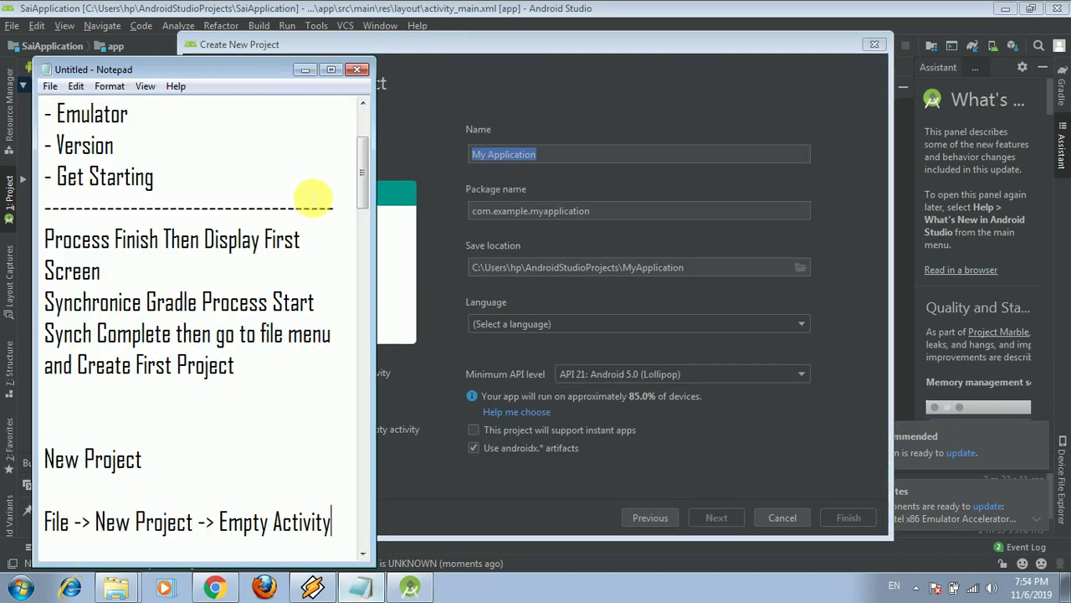
pyautogui.moveTo(361, 193); pyautogui.dragTo(364, 230)
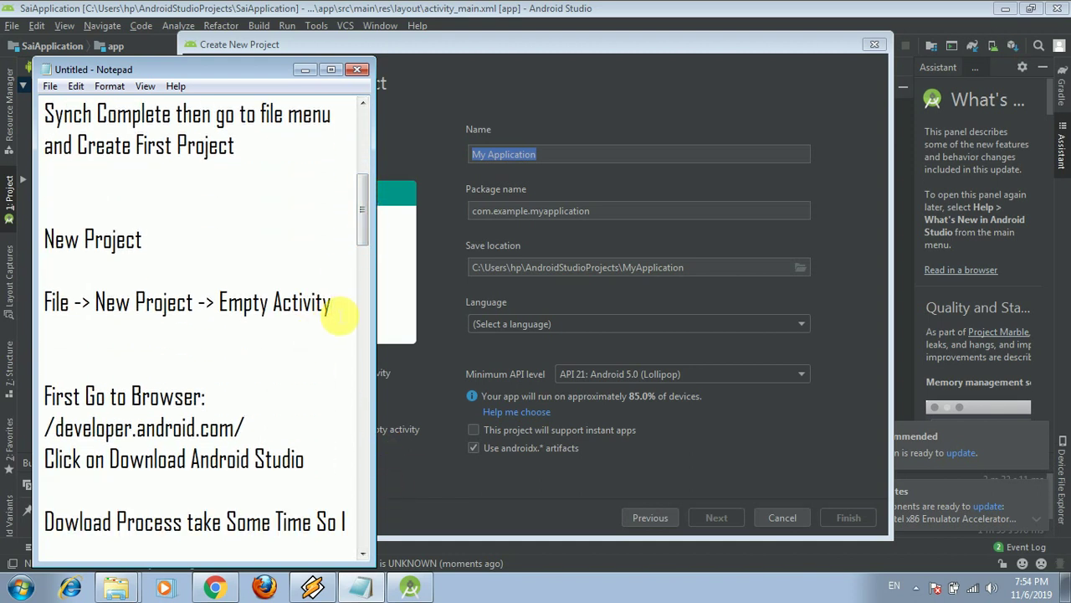
pyautogui.click(338, 314)
pyautogui.press('Return')
pyautogui.press('Return')
pyautogui.write('here')
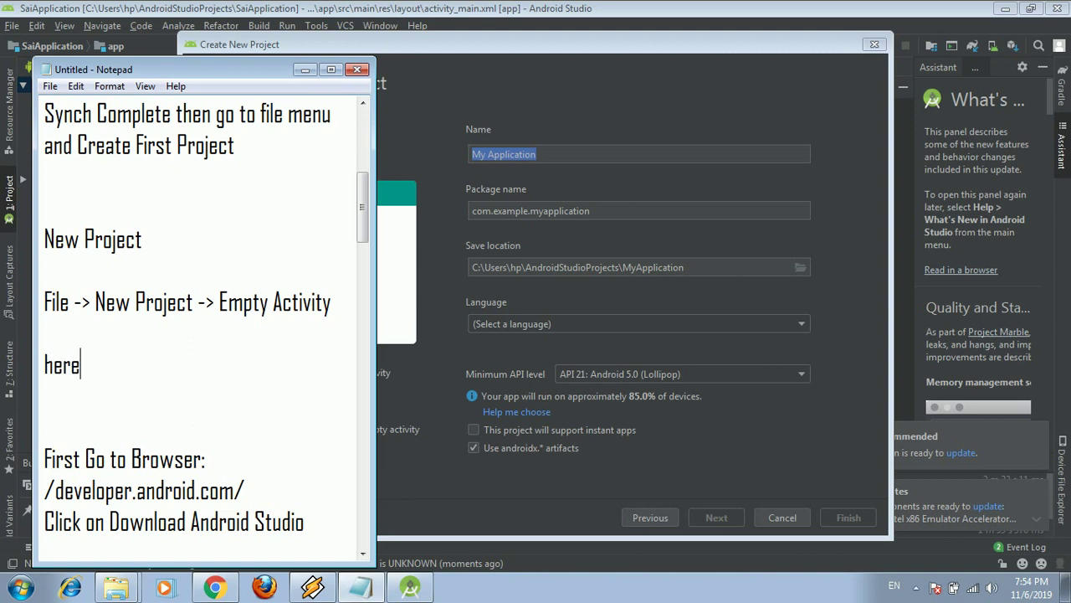
pyautogui.write(' Applica')
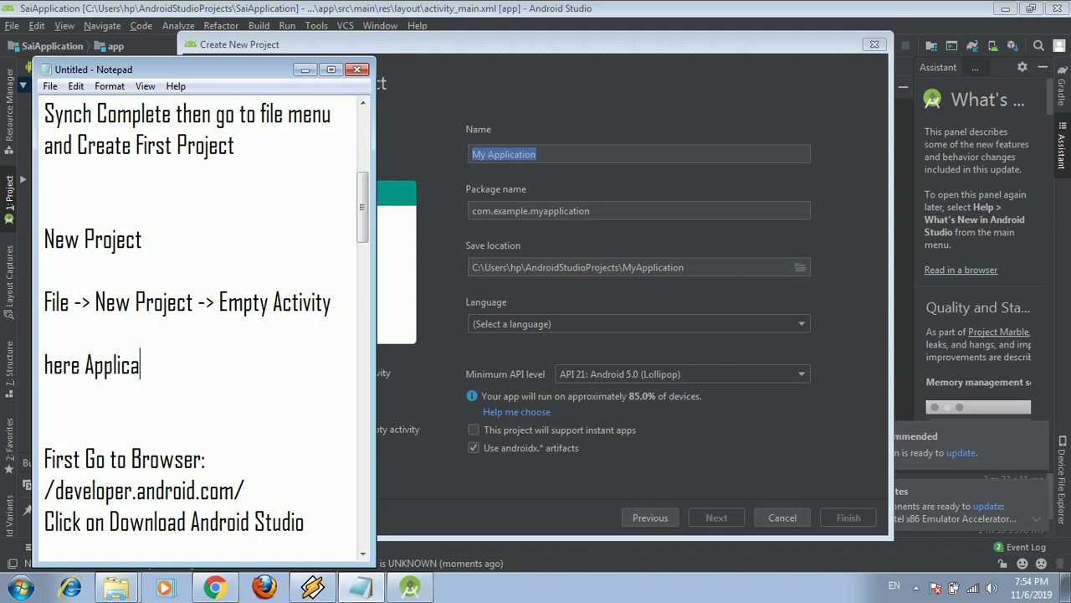
pyautogui.write('tion name')
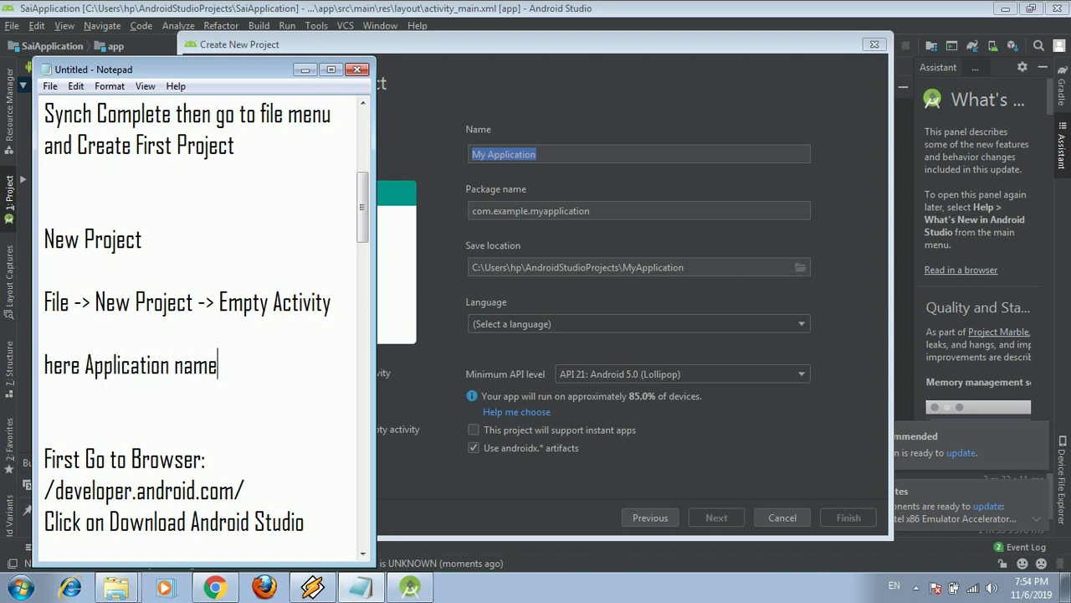
# Return to the Create New Project wizard and replace the default application name with "Test Application"
pyautogui.click(560, 161)
pyautogui.press('BackSpace')
pyautogui.press('BackSpace')
pyautogui.press('BackSpace')
pyautogui.press('BackSpace')
pyautogui.press('BackSpace')
pyautogui.press('BackSpace')
pyautogui.press('BackSpace')
pyautogui.press('BackSpace')
pyautogui.press('BackSpace')
pyautogui.press('BackSpace')
pyautogui.press('BackSpace')
pyautogui.press('BackSpace')
pyautogui.press('BackSpace')
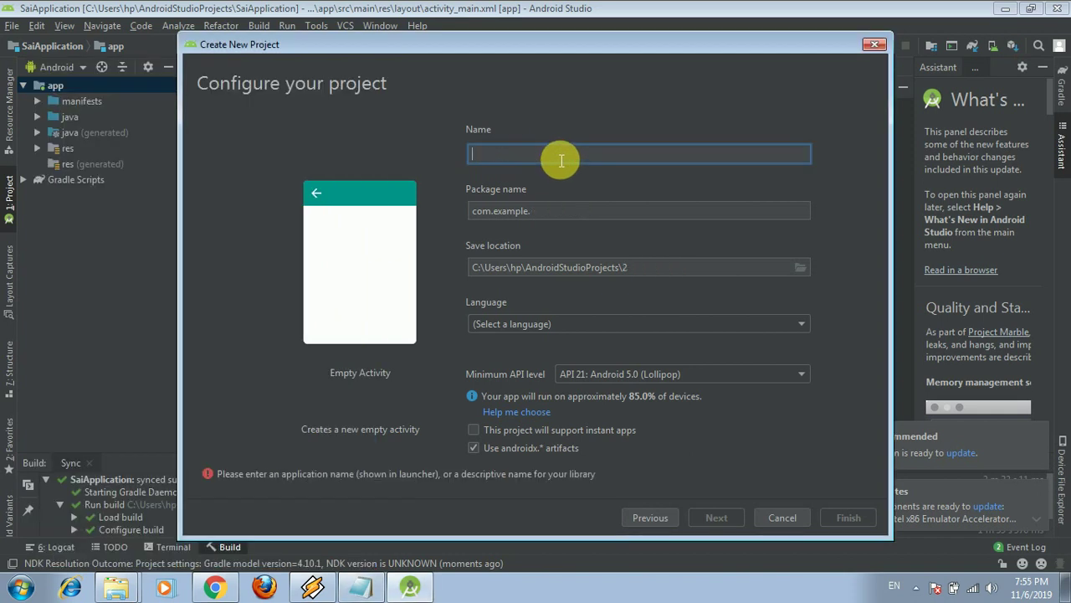
pyautogui.write('Test')
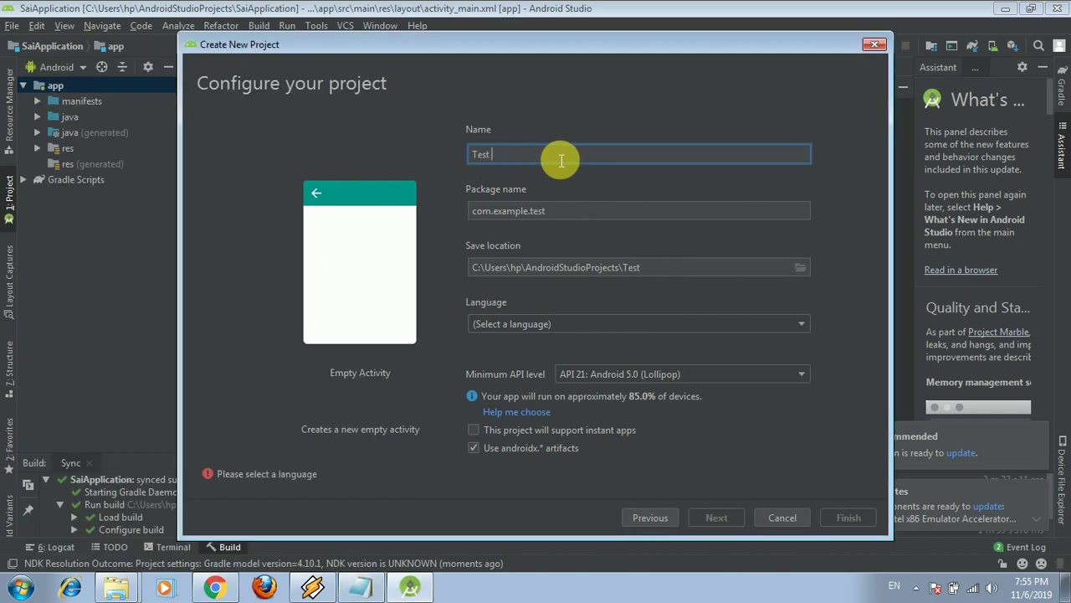
pyautogui.write(' Application')
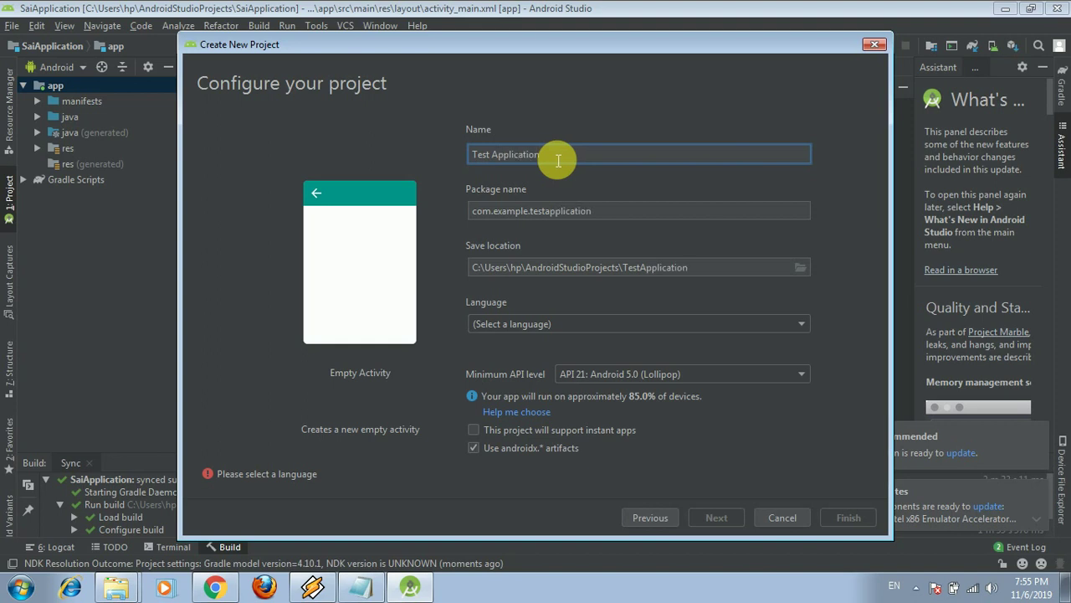
pyautogui.moveTo(560, 159); pyautogui.dragTo(469, 157)
pyautogui.click(561, 152)
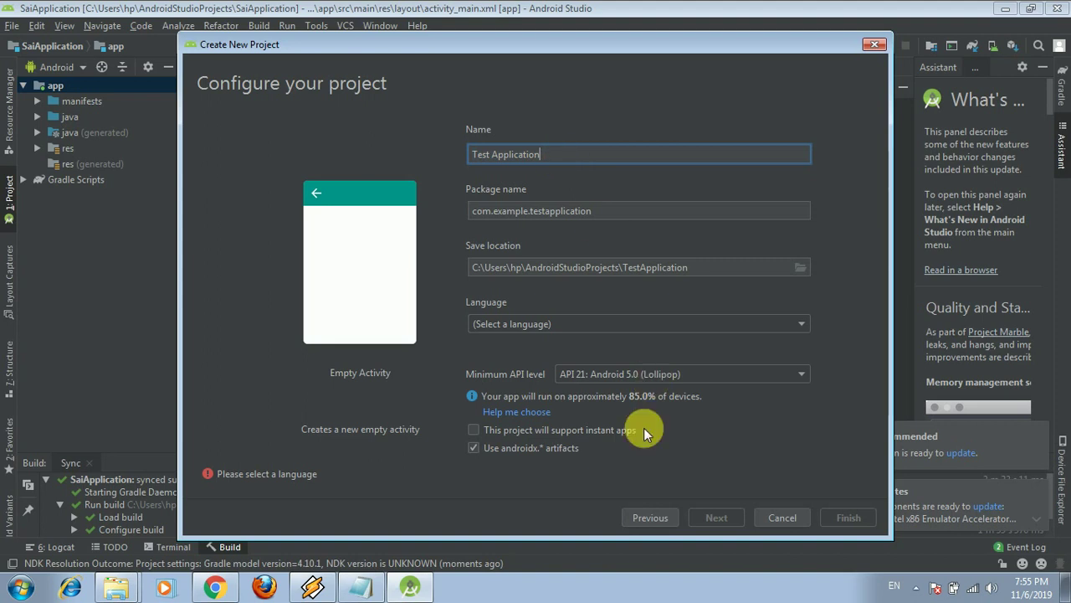
# Choose Java as the project language and set the minimum API level to API 21: Android 5.0 (Lollipop)
pyautogui.click(611, 374)
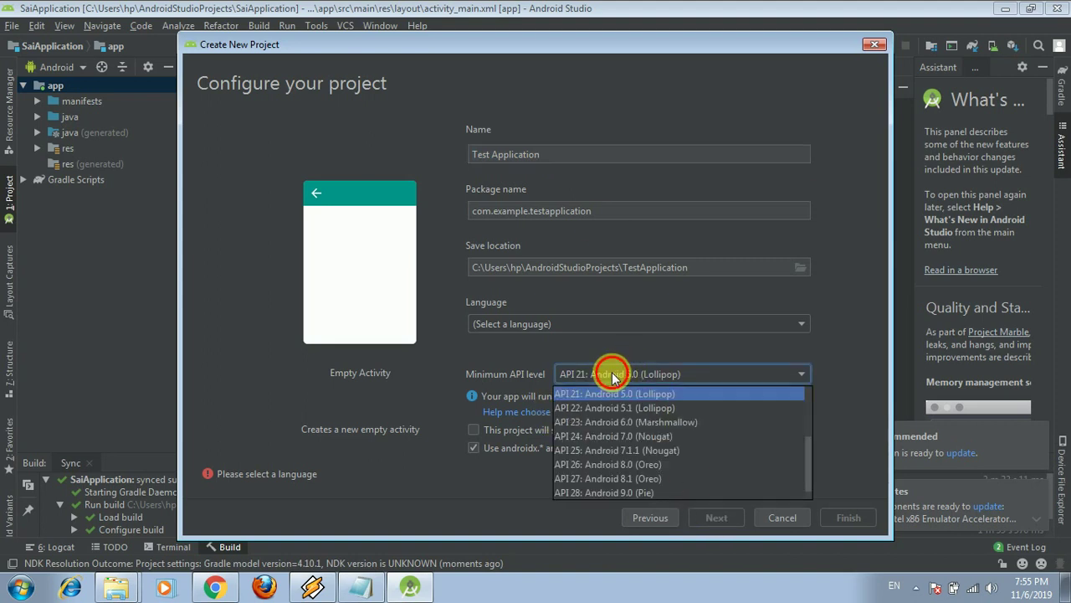
pyautogui.click(628, 493)
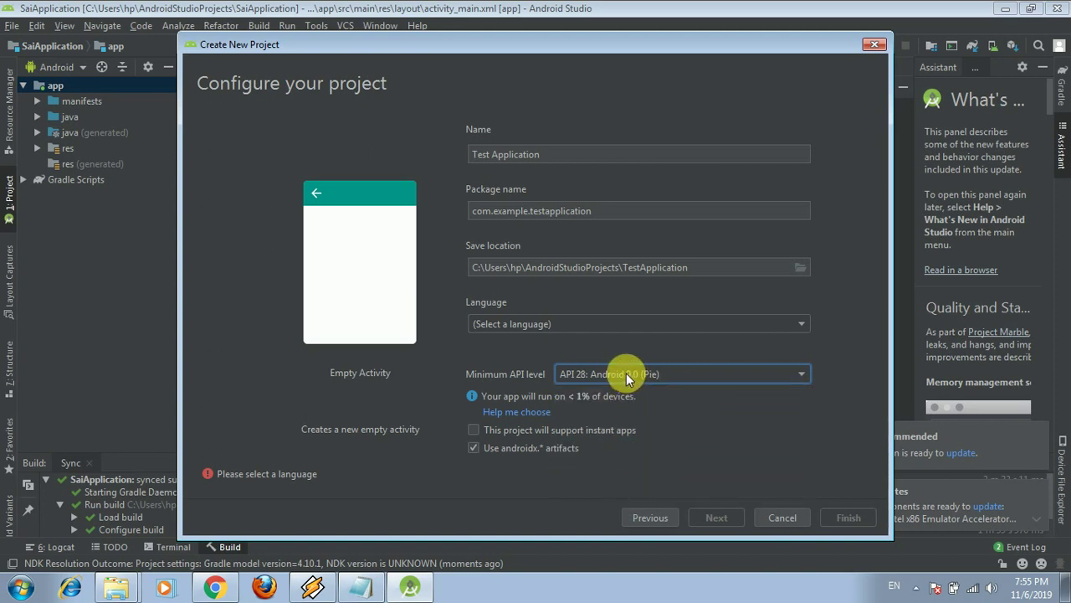
pyautogui.click(531, 325)
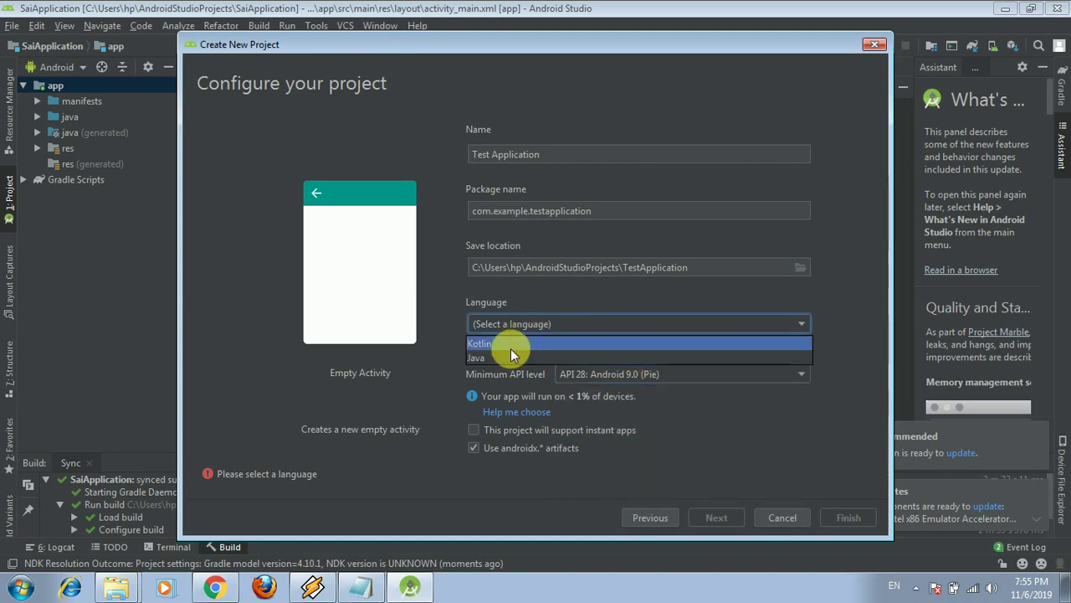
pyautogui.click(488, 356)
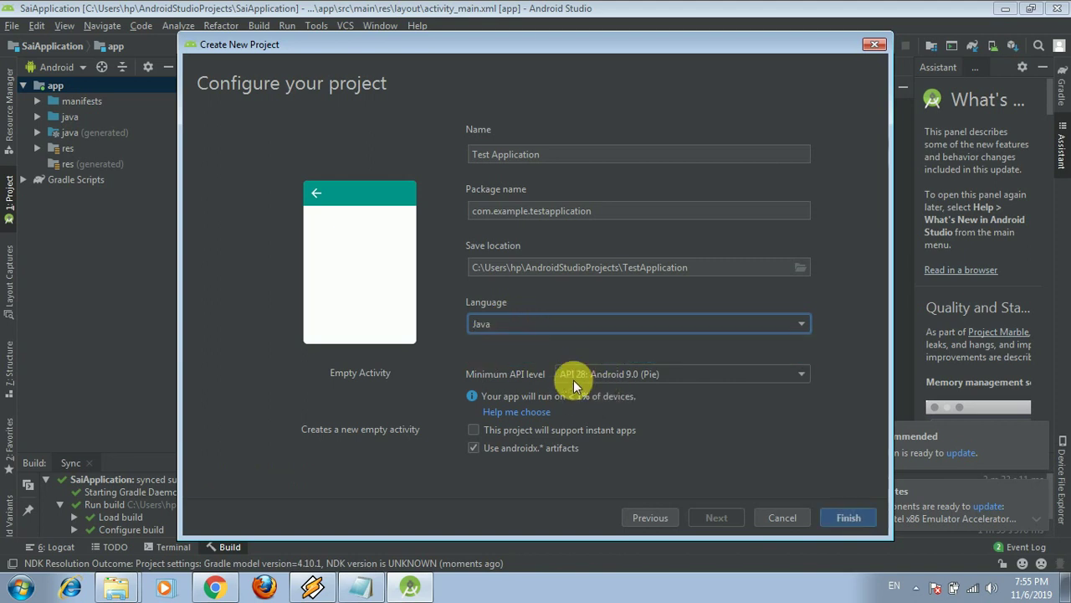
pyautogui.click(597, 375)
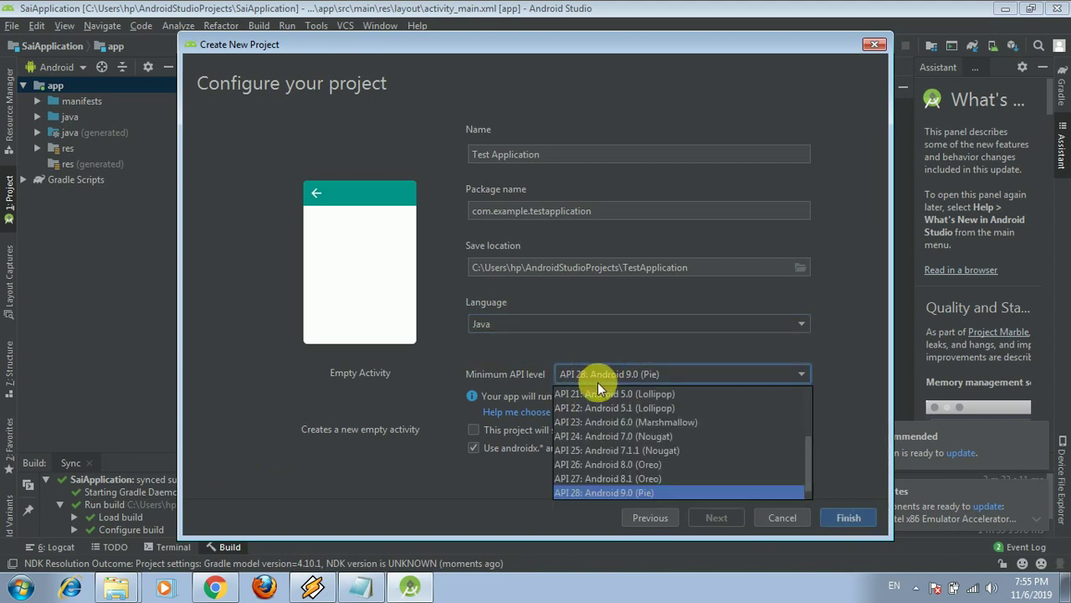
pyautogui.click(601, 395)
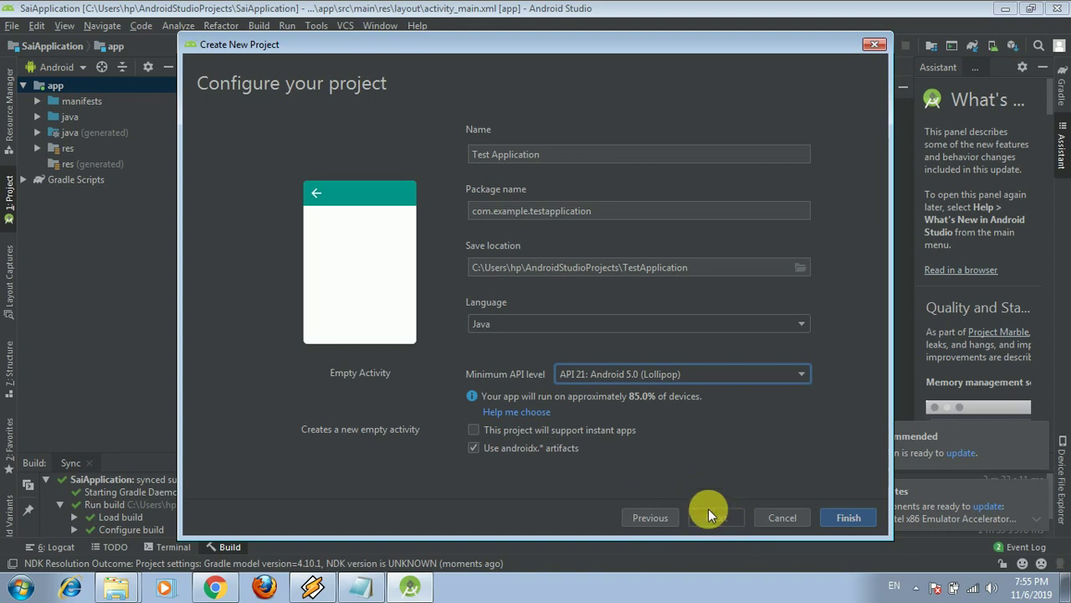
# Review the save location, keep Java as the language, finish creating the project and dismiss the Tip of the Day
pyautogui.moveTo(506, 267); pyautogui.dragTo(688, 262)
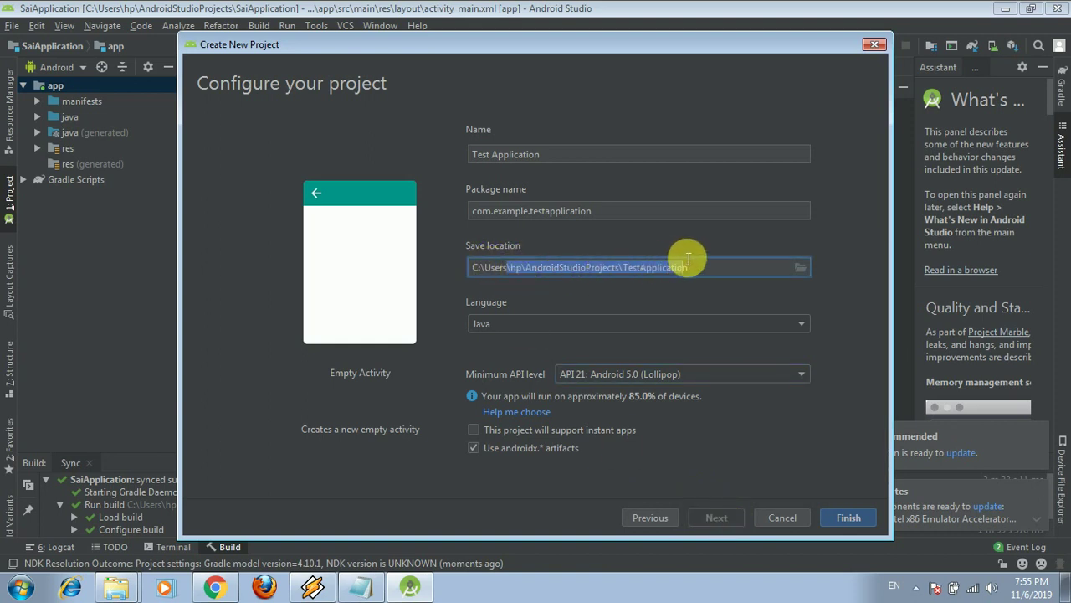
pyautogui.click(587, 268)
pyautogui.click(472, 321)
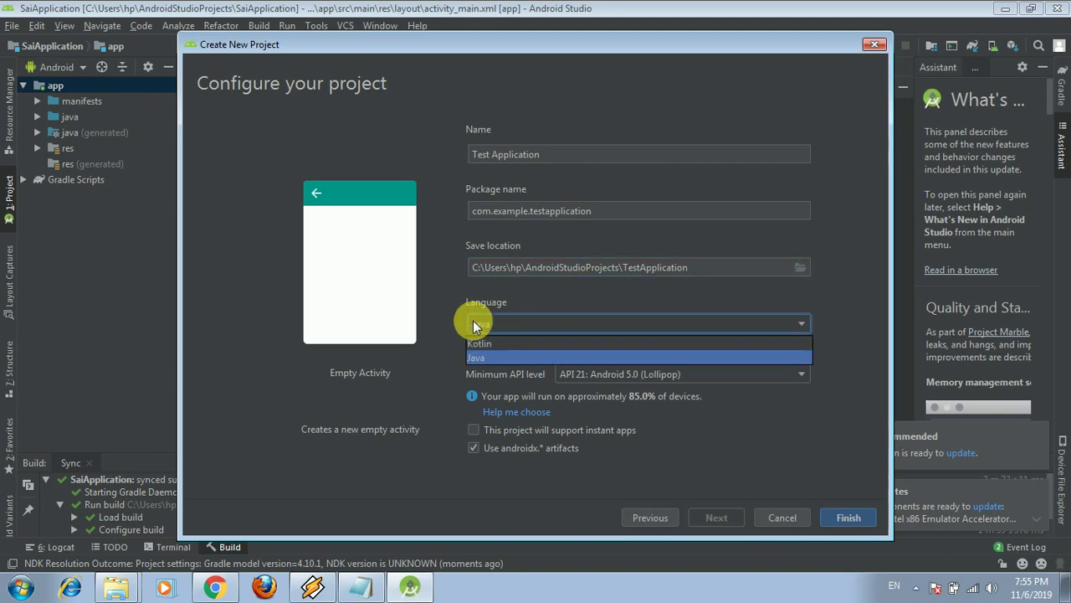
pyautogui.click(484, 356)
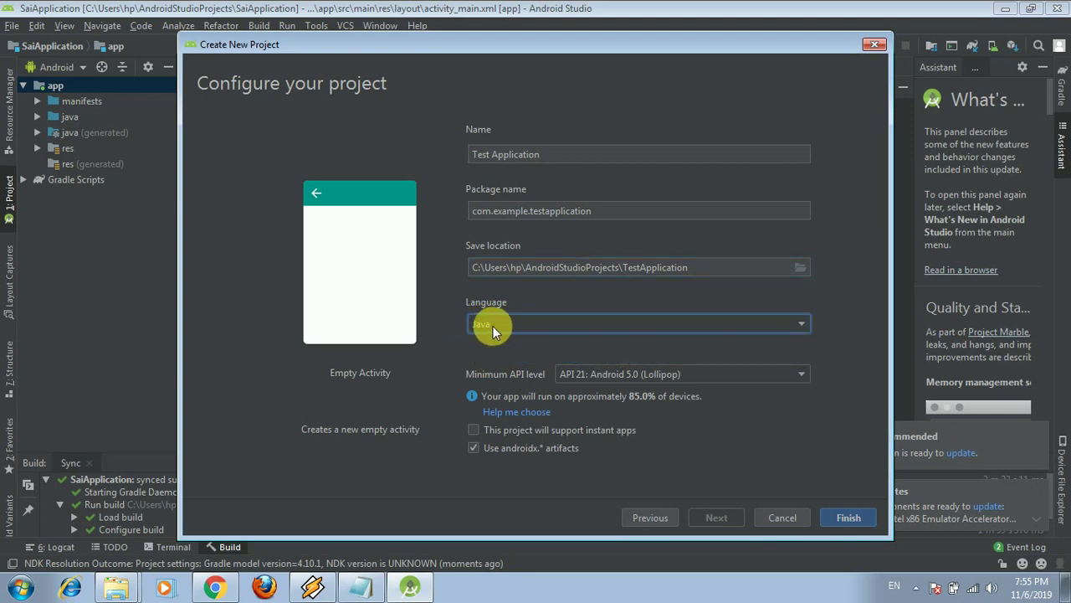
pyautogui.click(848, 518)
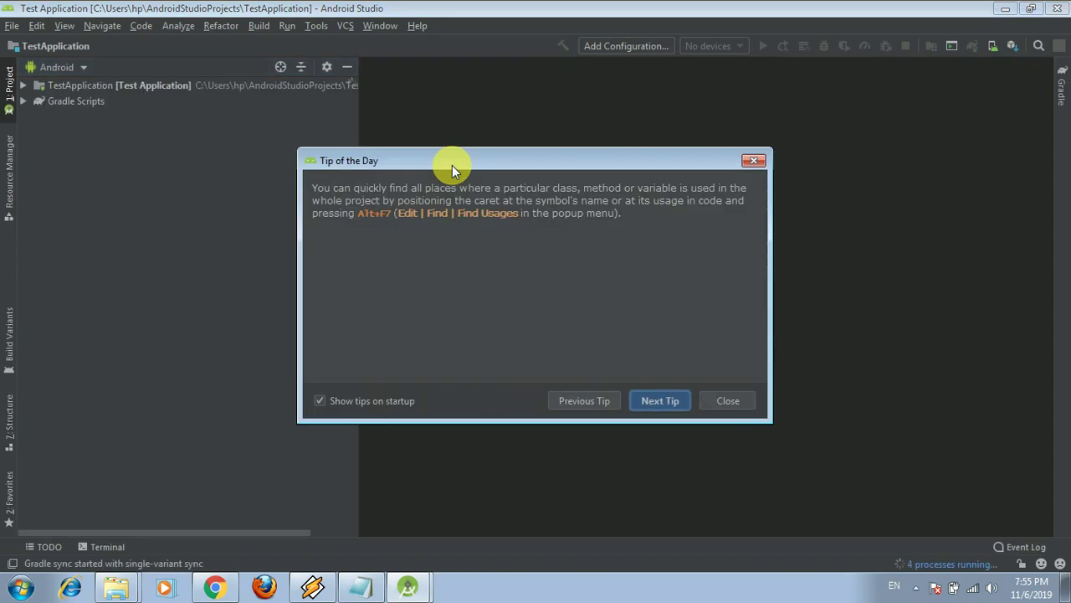
pyautogui.click(713, 404)
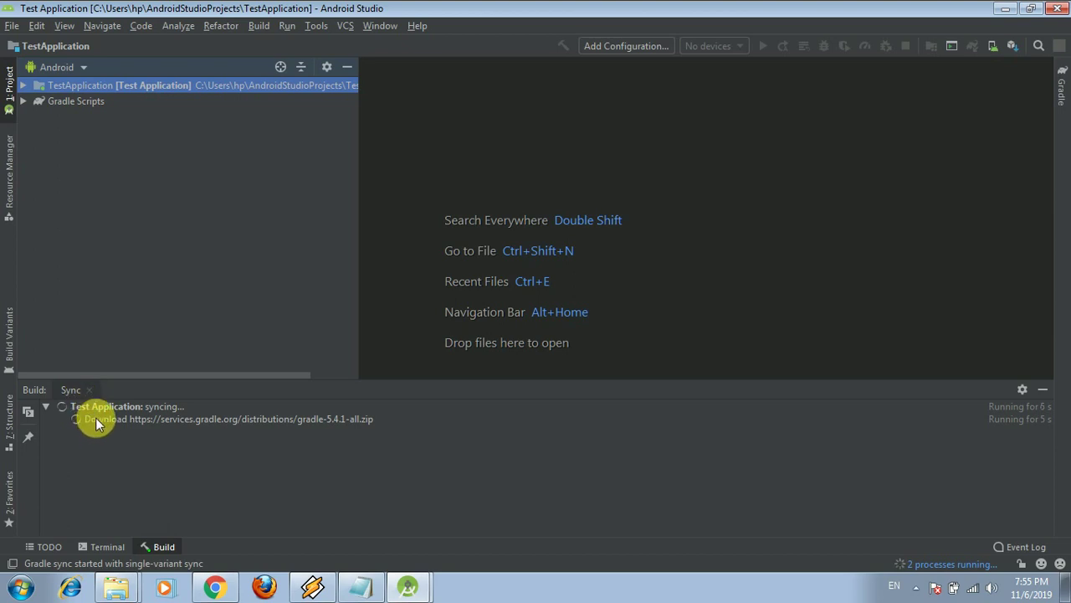
# Switch to Notepad, add blank lines below the "Click Studio" note, and select the word "Version" in the outline
pyautogui.click(360, 590)
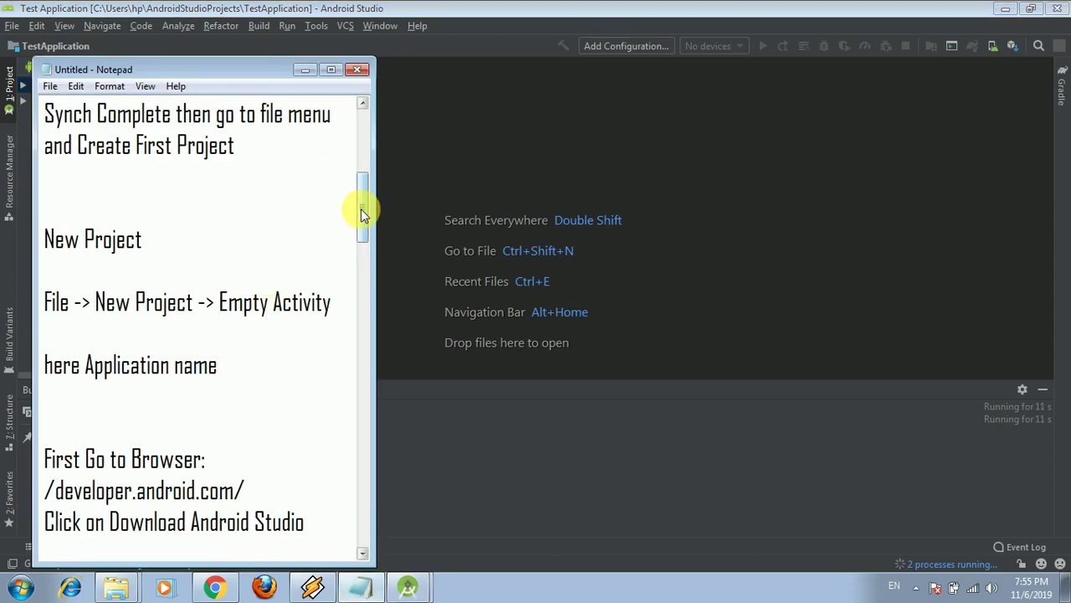
pyautogui.moveTo(362, 214); pyautogui.dragTo(368, 273)
pyautogui.click(153, 316)
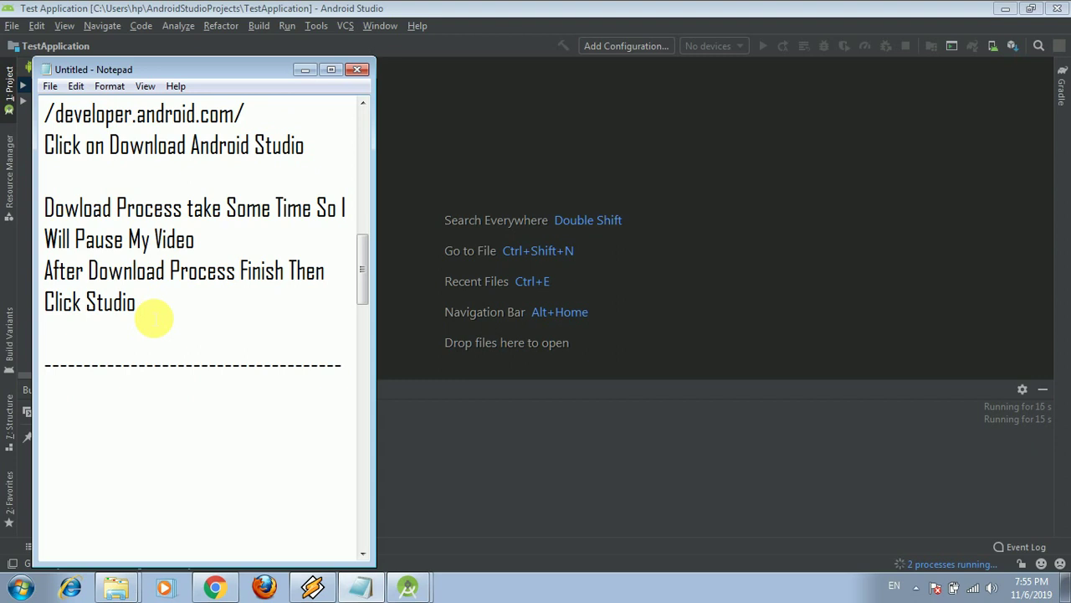
pyautogui.press('Return')
pyautogui.press('Return')
pyautogui.press('Return')
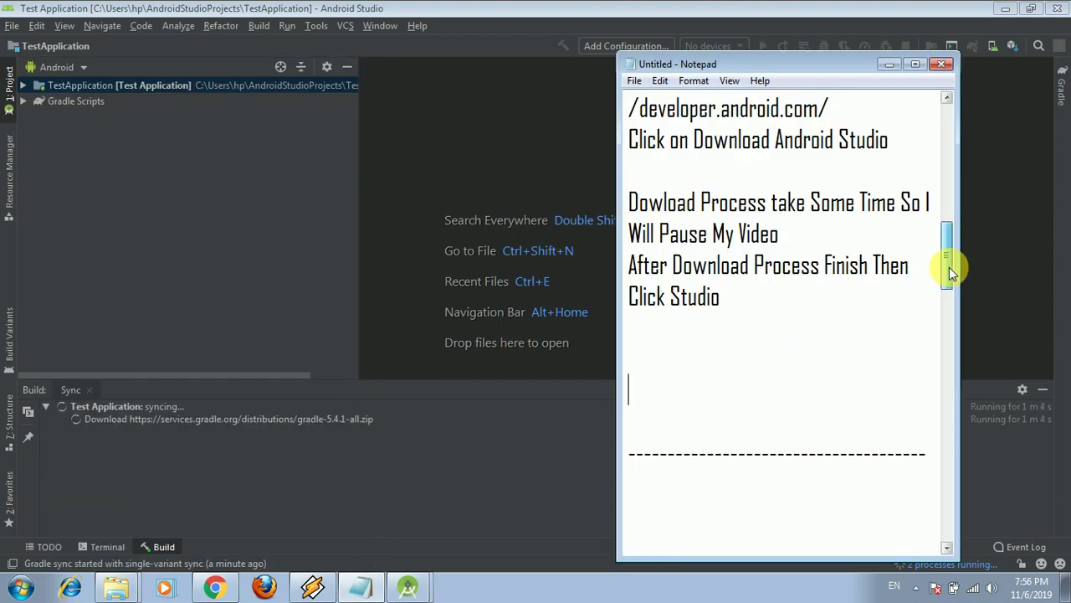
pyautogui.moveTo(949, 267); pyautogui.dragTo(956, 155)
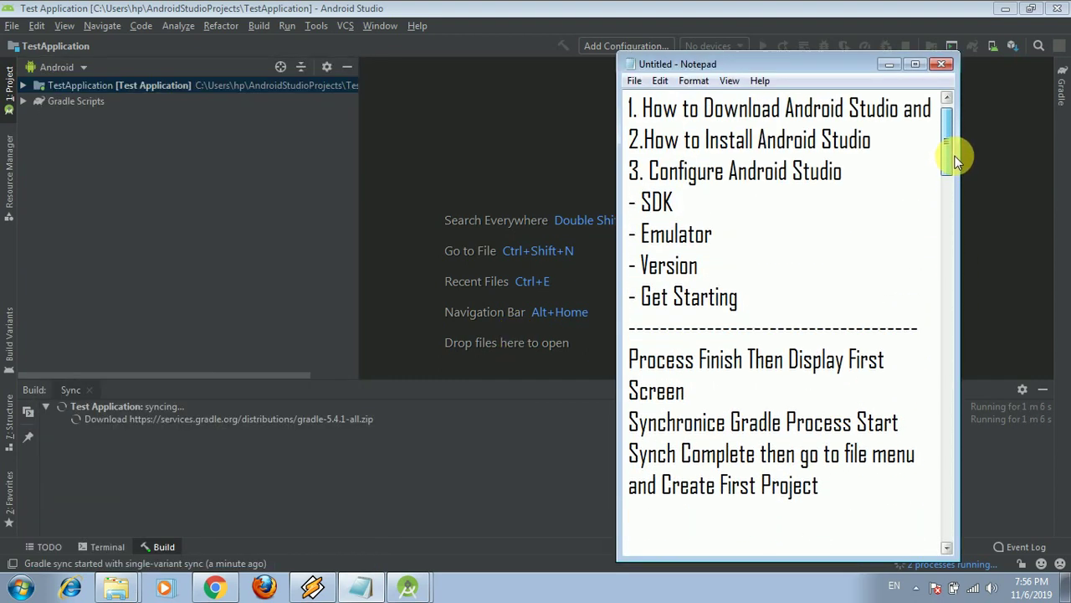
pyautogui.moveTo(641, 270); pyautogui.dragTo(717, 268)
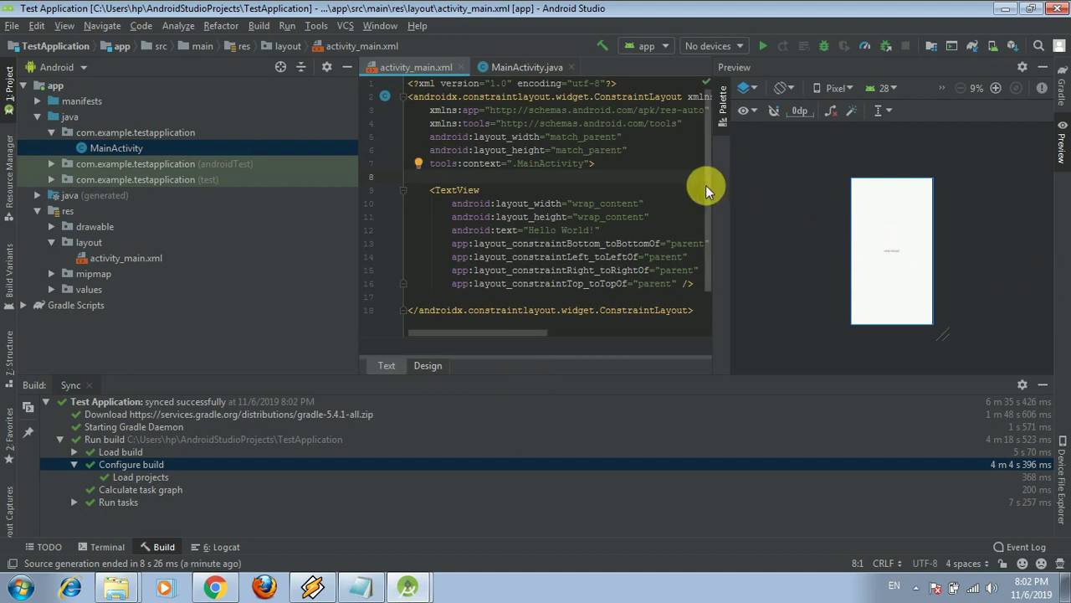
# In Android Studio, highlight part of the layout XML, expand the java, res and layout folders, and select activity_main.xml
pyautogui.moveTo(463, 151); pyautogui.dragTo(518, 243)
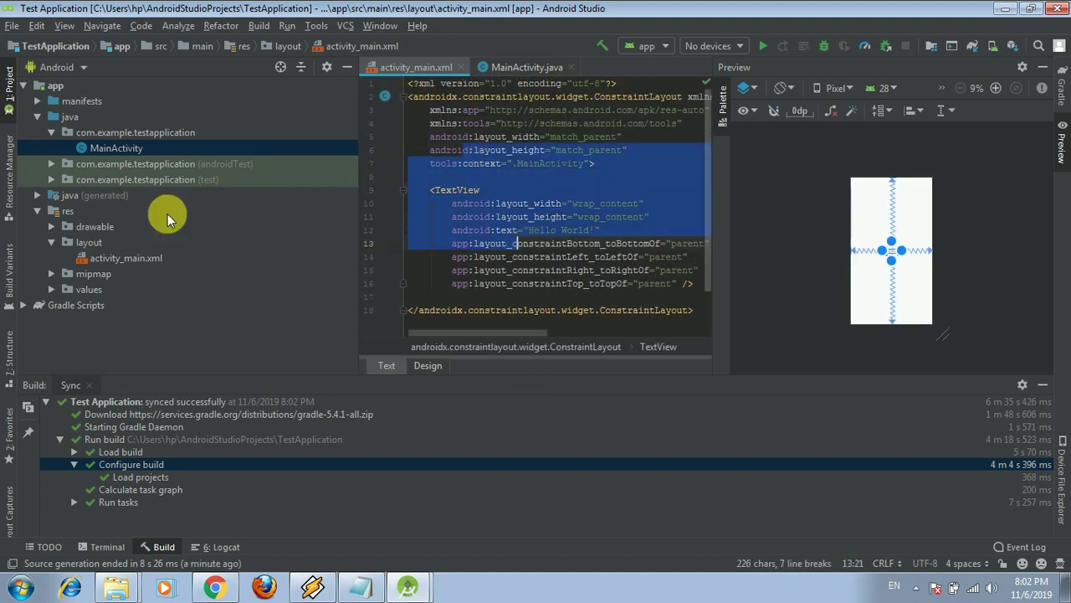
pyautogui.click(23, 85)
pyautogui.click(23, 86)
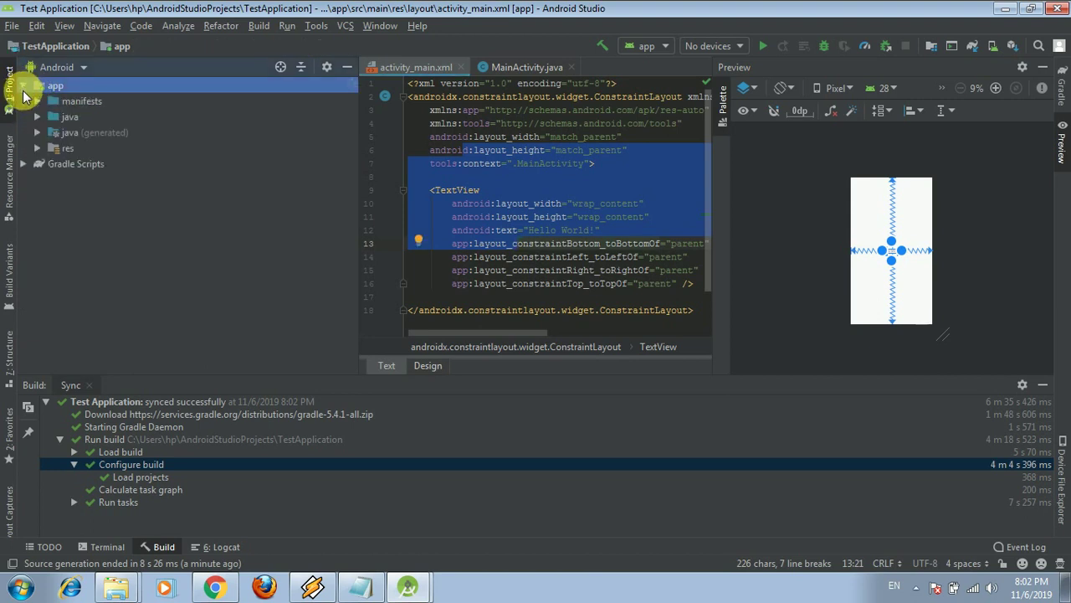
pyautogui.click(37, 117)
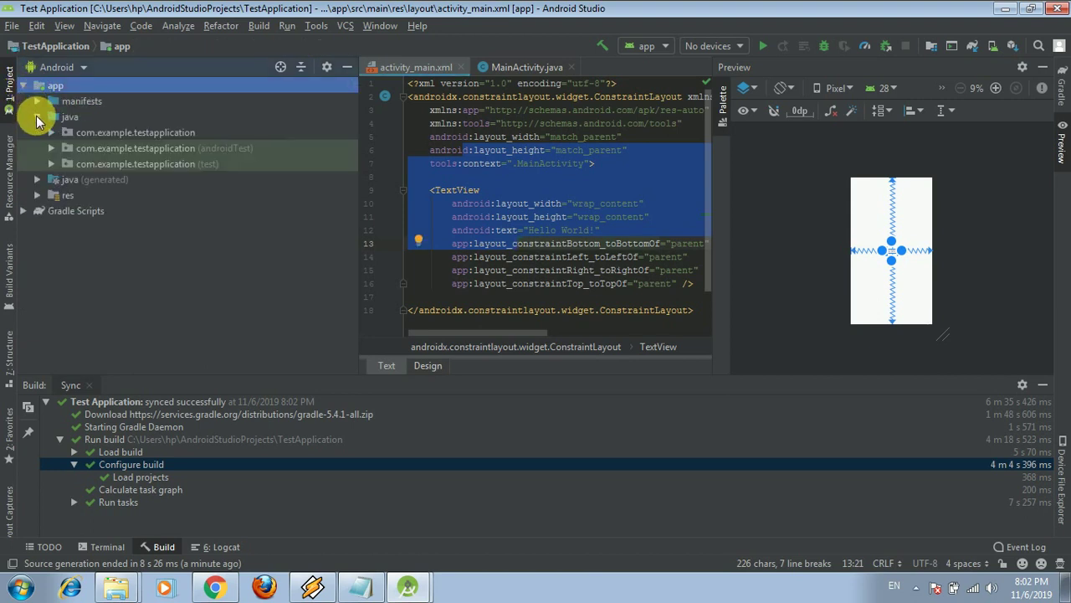
pyautogui.click(37, 195)
pyautogui.click(51, 226)
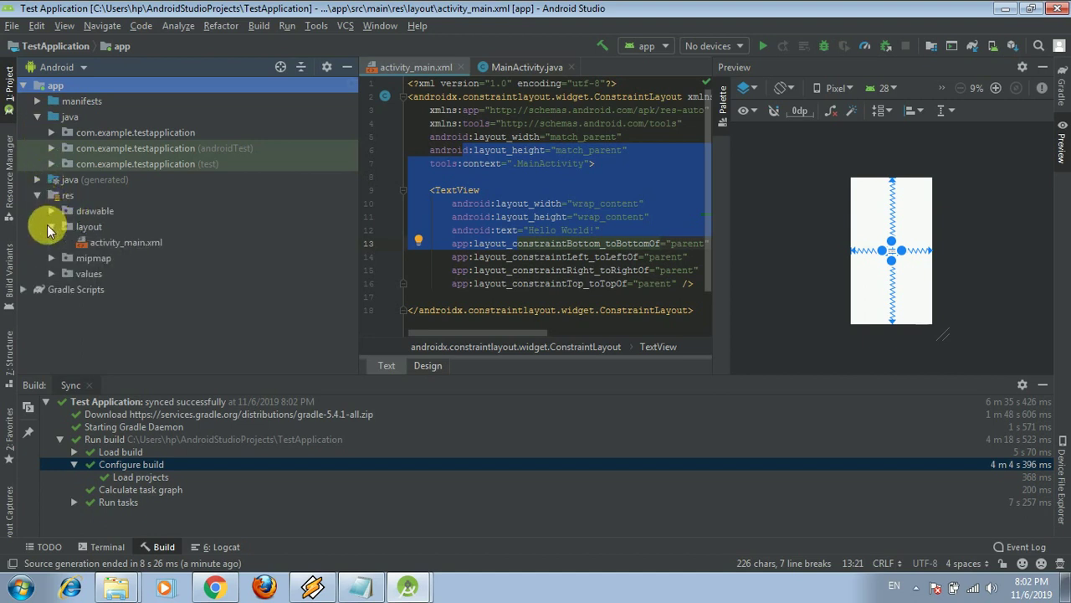
pyautogui.click(94, 242)
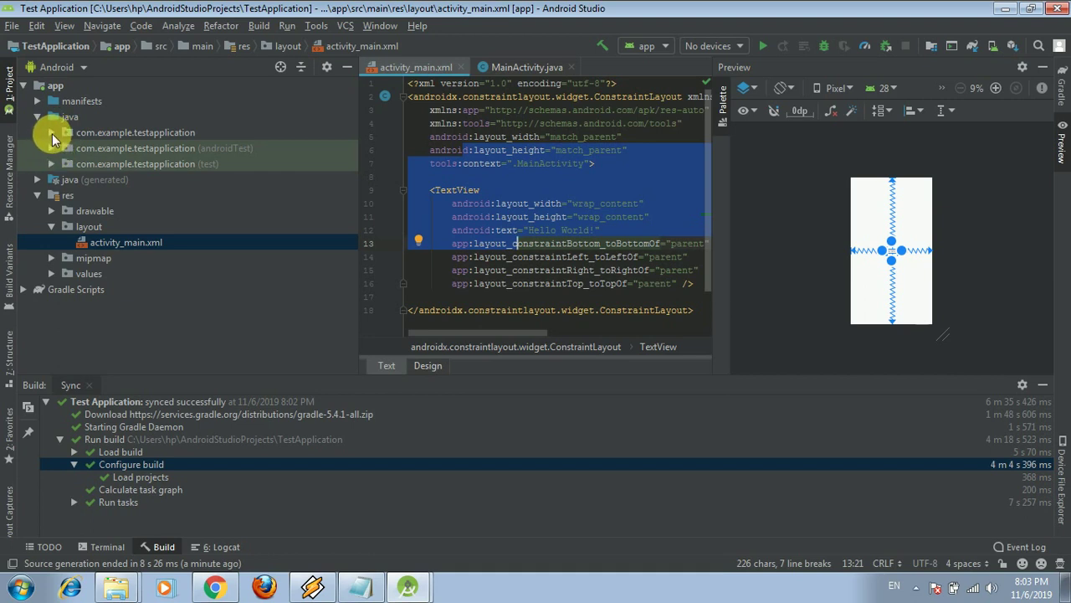
# Open MainActivity from the com.example.testapplication package, highlight its class code, and return to the activity_main.xml file
pyautogui.click(51, 134)
pyautogui.doubleClick(107, 146)
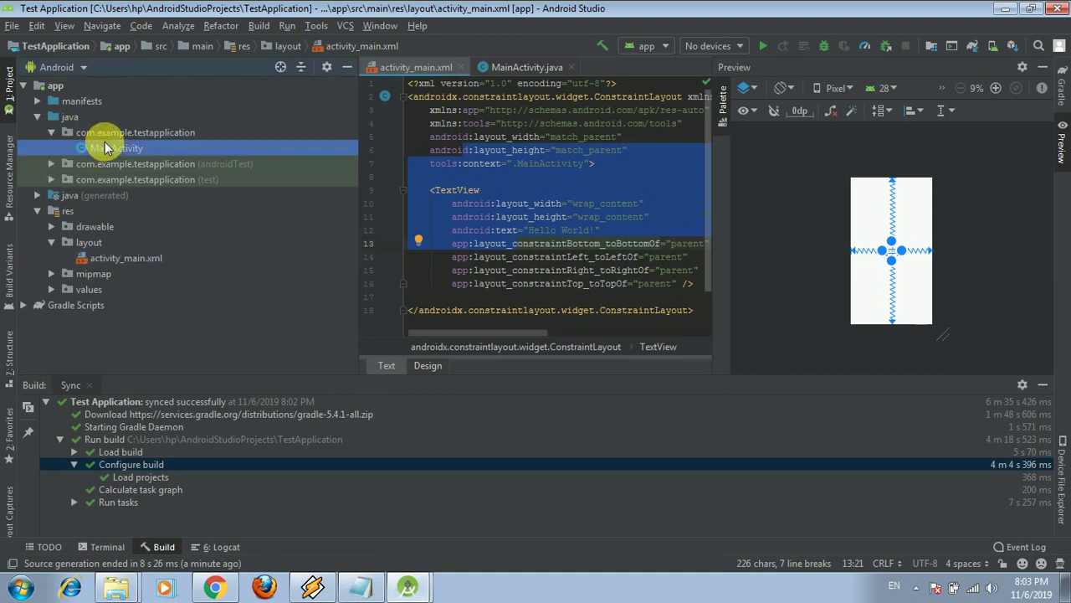
pyautogui.moveTo(519, 137); pyautogui.dragTo(574, 230)
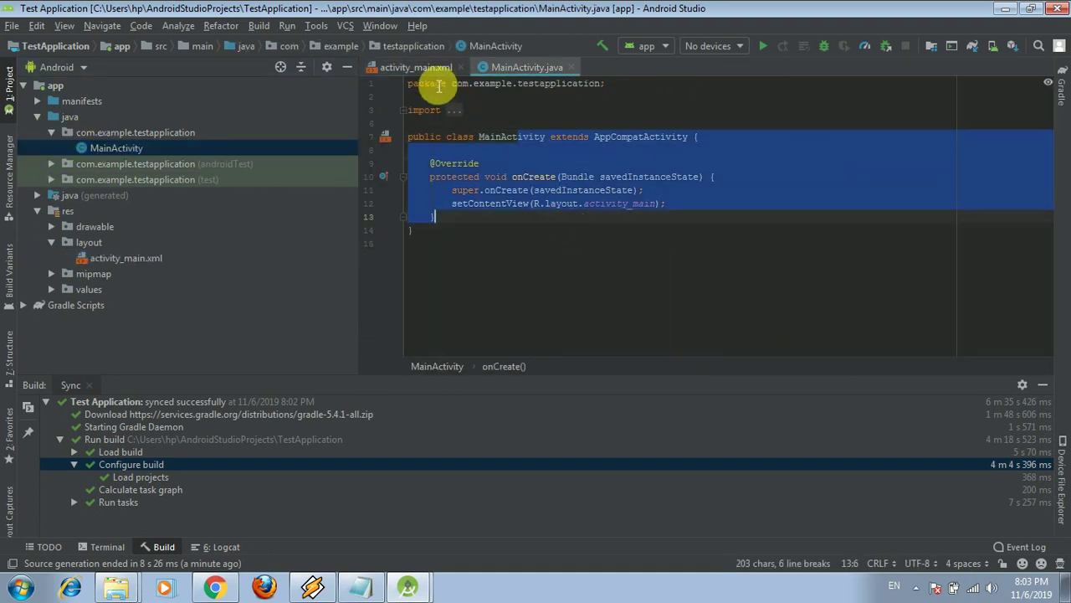
pyautogui.click(422, 69)
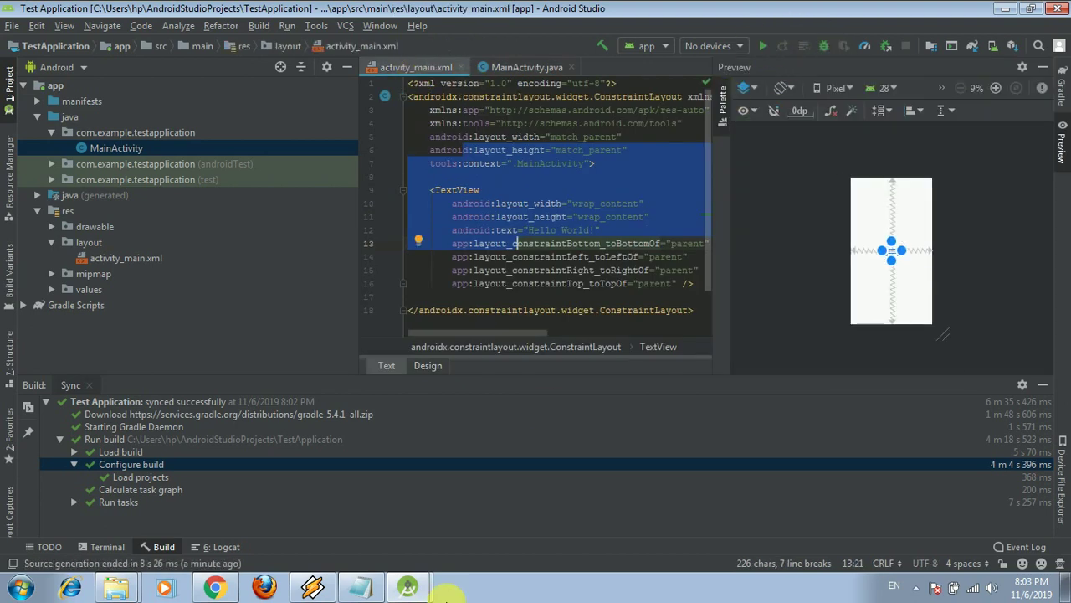
# Switch to Notepad and append "-> Run The program" to the "- Get Starting" outline line
pyautogui.click(360, 587)
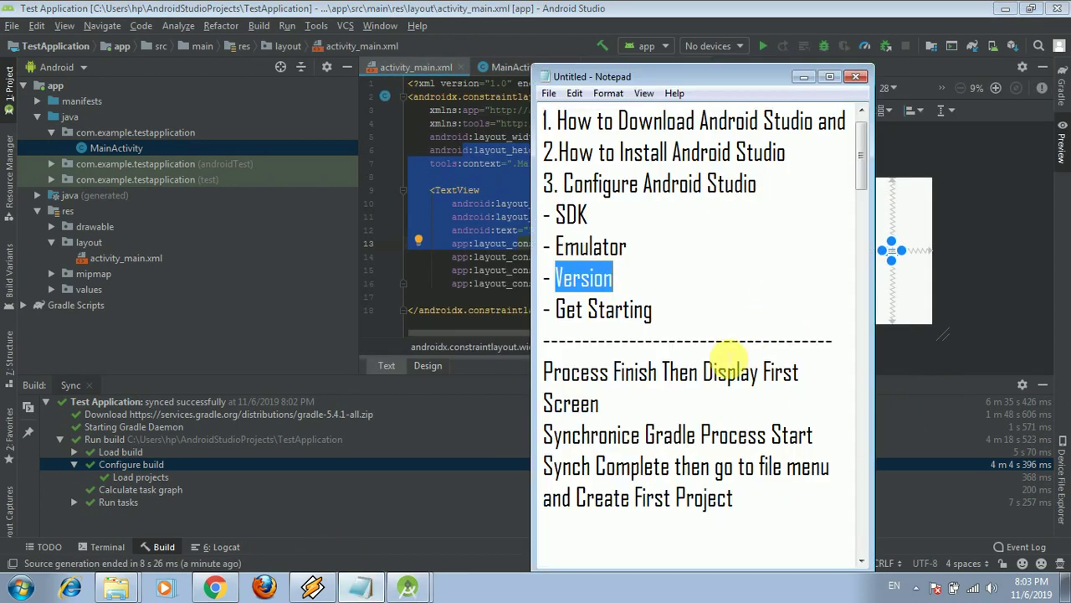
pyautogui.moveTo(556, 310); pyautogui.dragTo(685, 316)
pyautogui.click(674, 318)
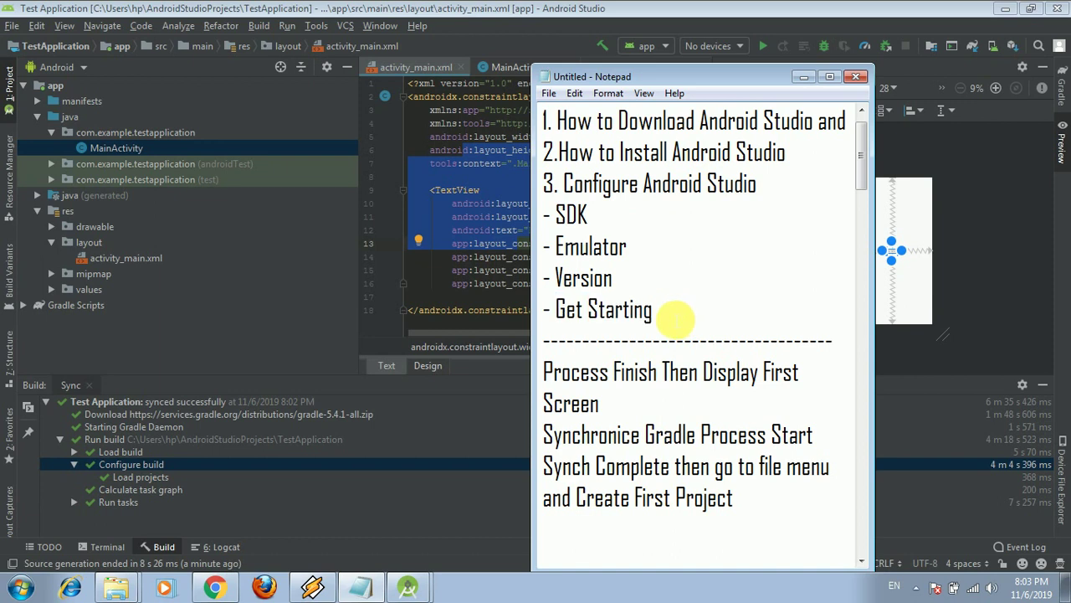
pyautogui.write('-> R')
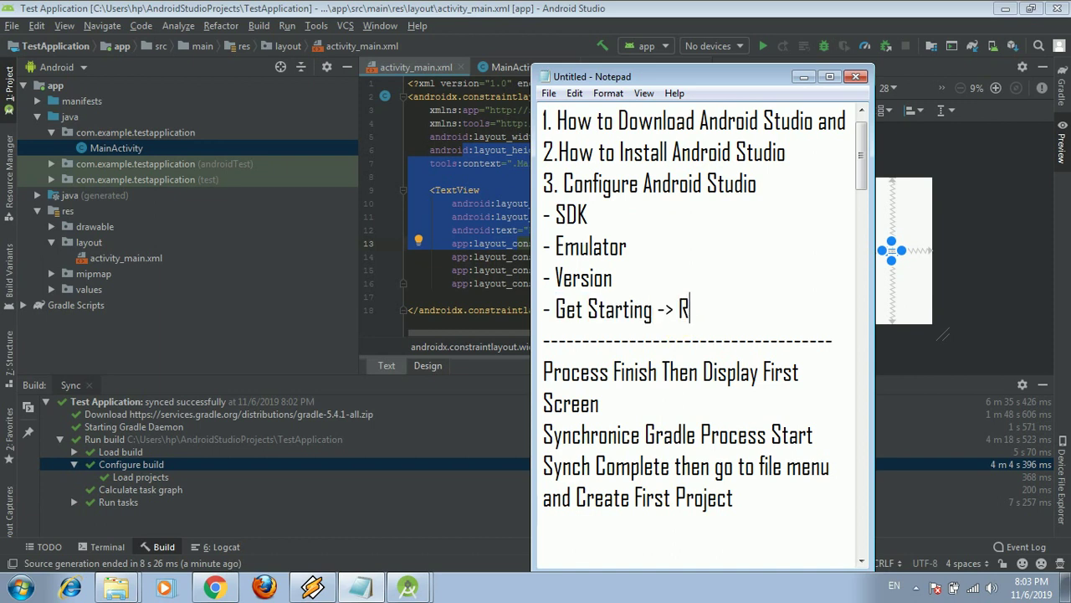
pyautogui.write('un The ')
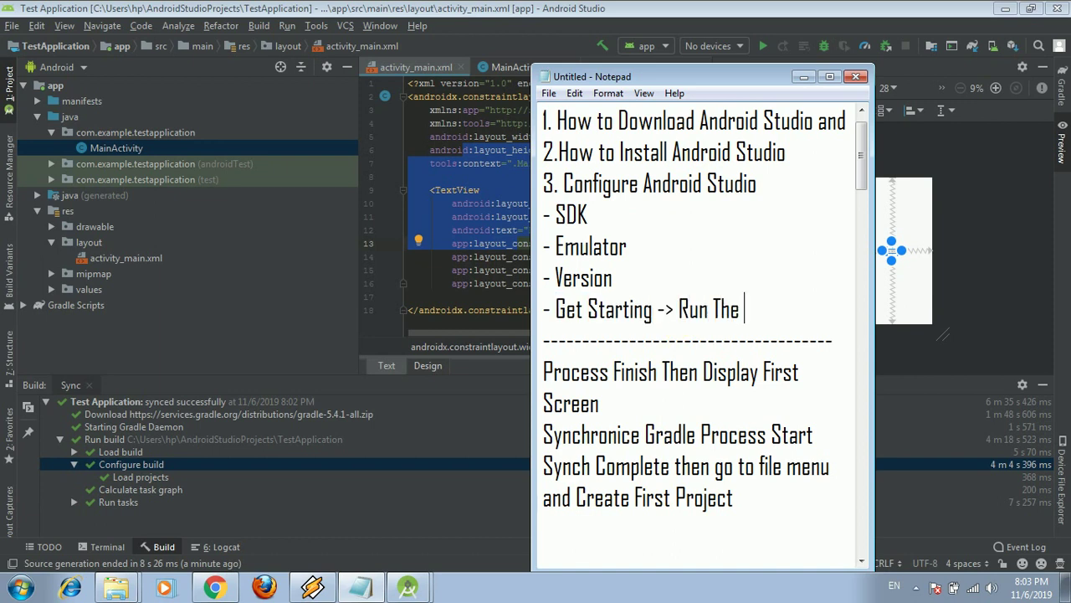
pyautogui.write('program')
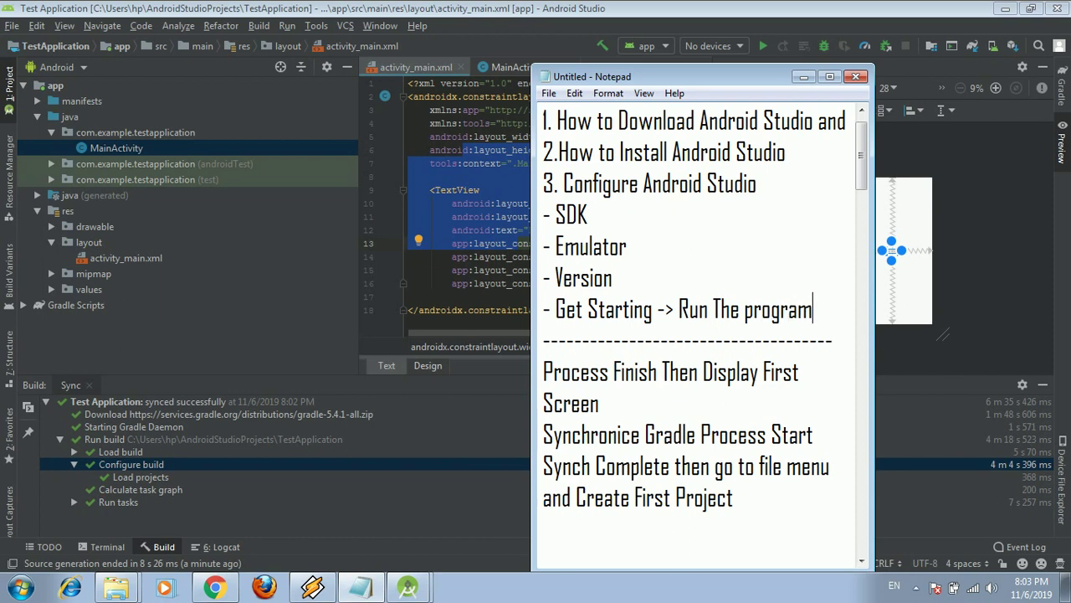
# Minimize Notepad and try to run the app configuration in Android Studio
pyautogui.click(800, 77)
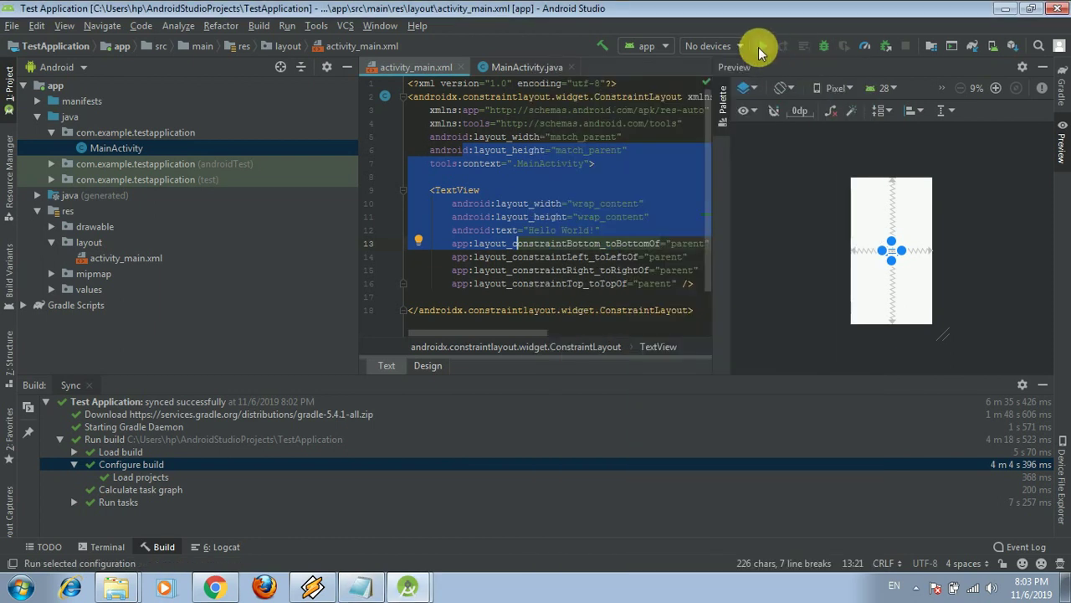
pyautogui.click(763, 46)
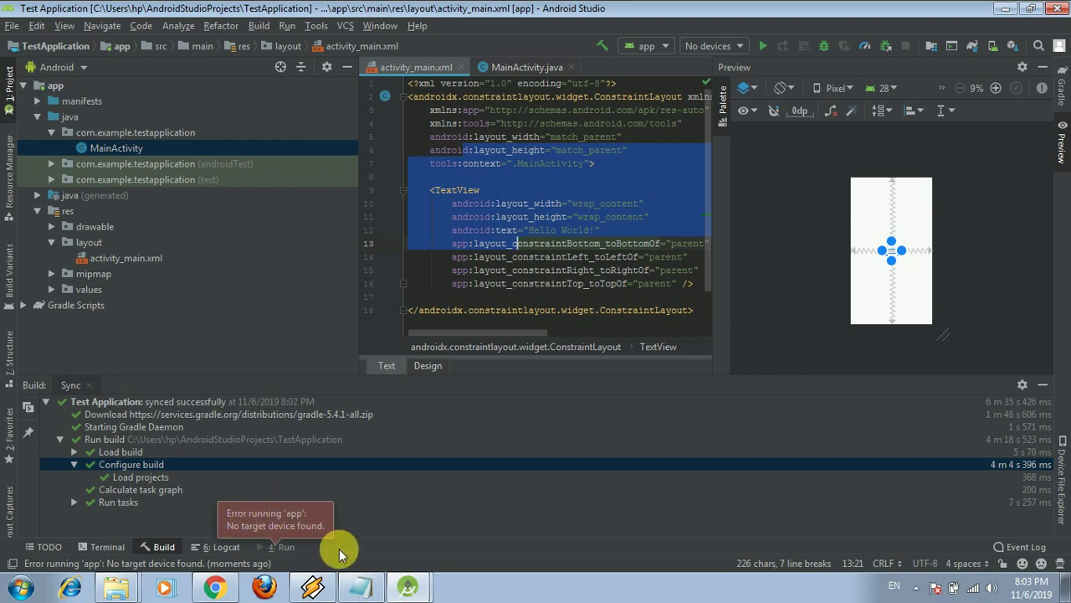
# Switch to Notepad and add the note "- Getting Error Target Device Not Found Then" below the Get Starting line, after a blank line
pyautogui.click(360, 587)
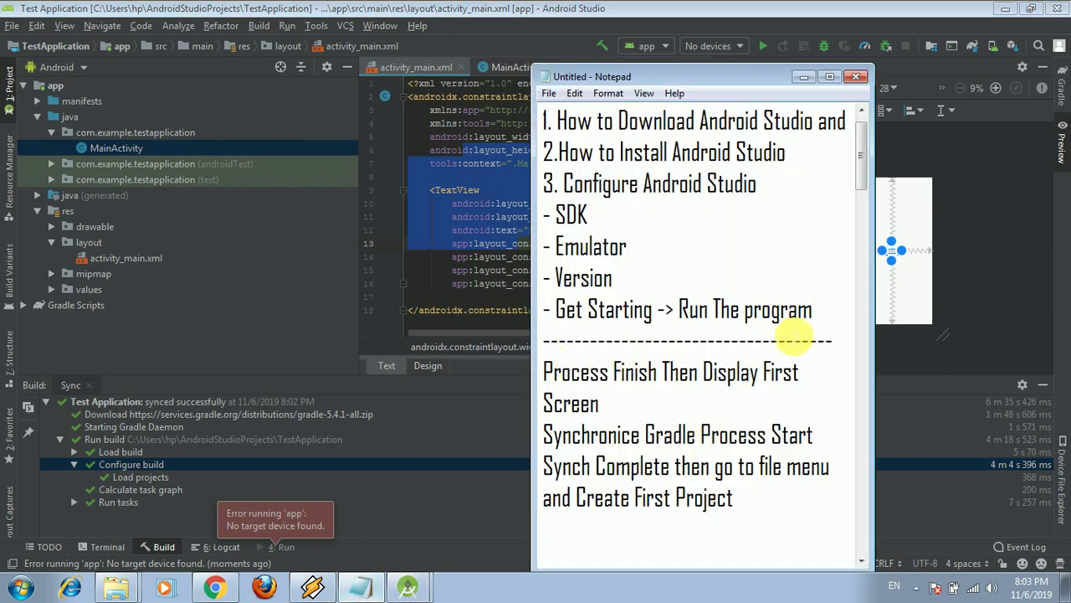
pyautogui.press('Return')
pyautogui.press('Return')
pyautogui.write('- ')
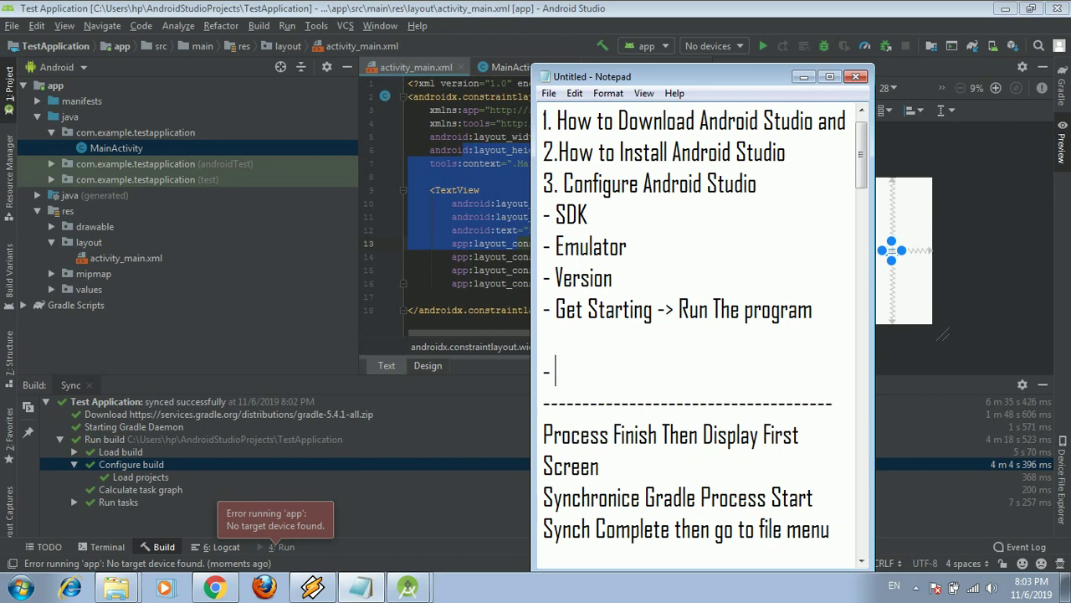
pyautogui.write('Gettin')
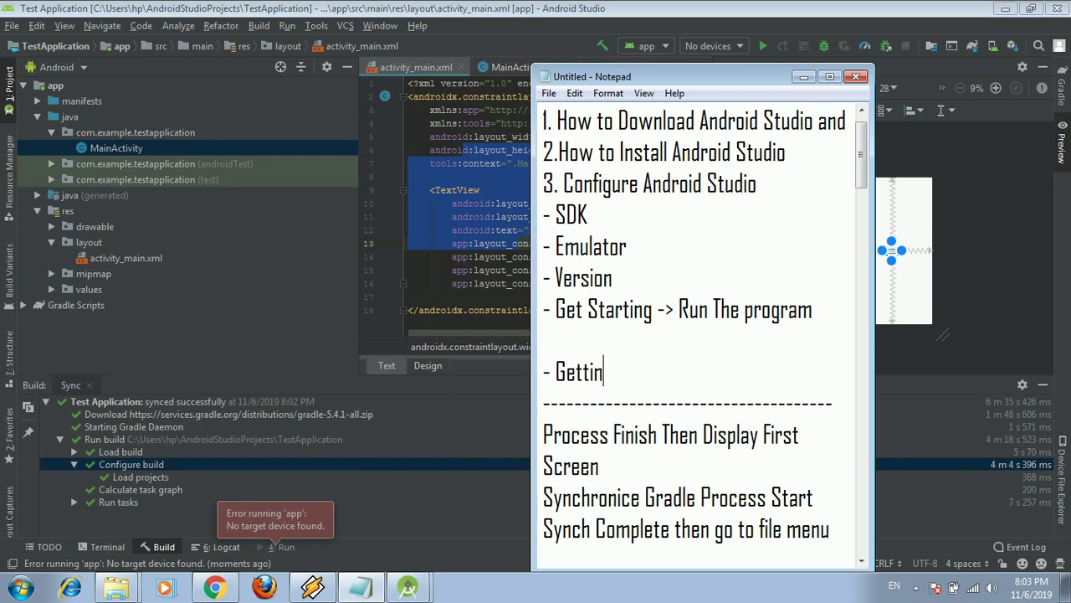
pyautogui.write('g Error ')
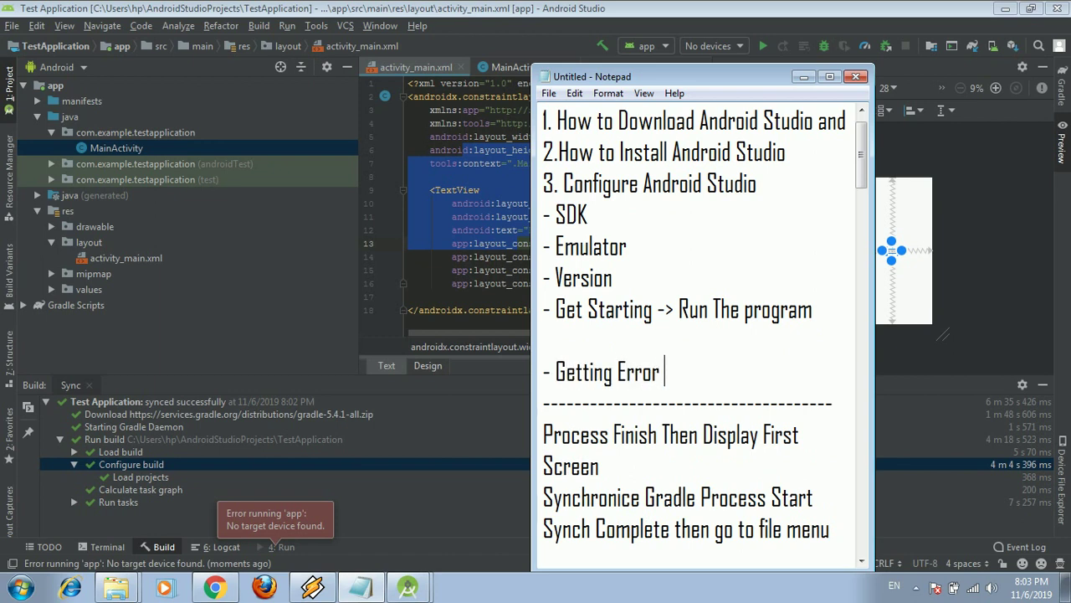
pyautogui.write('Target De')
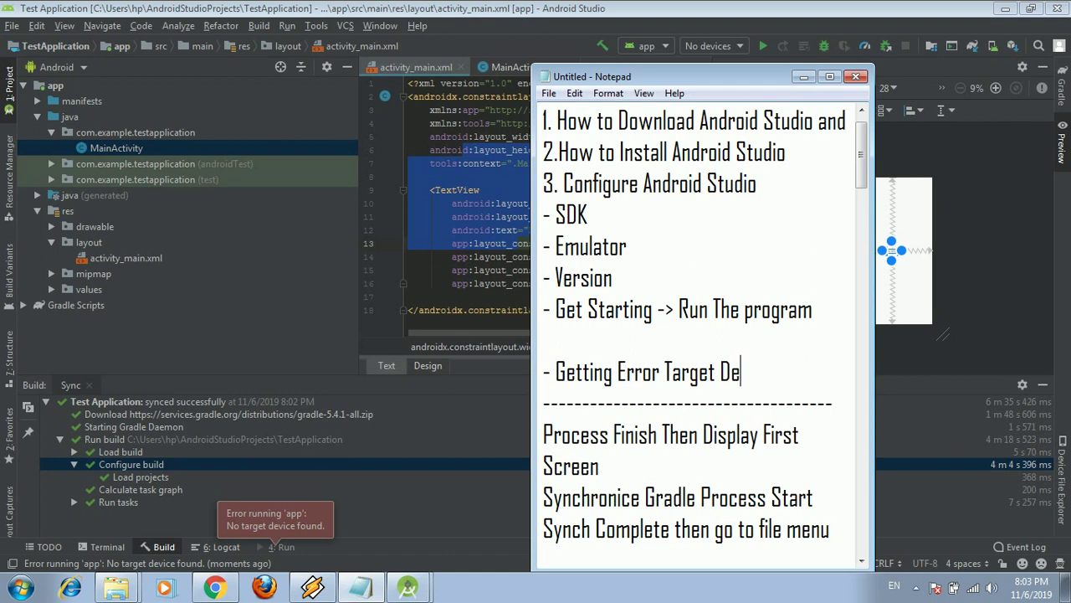
pyautogui.write('vice Not Found')
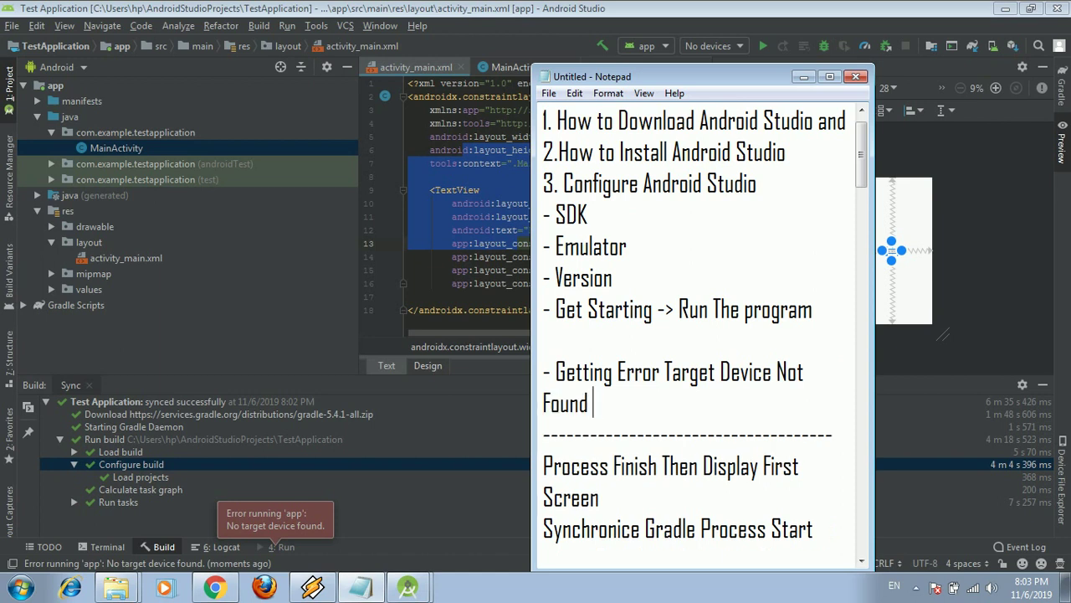
pyautogui.write(' Then')
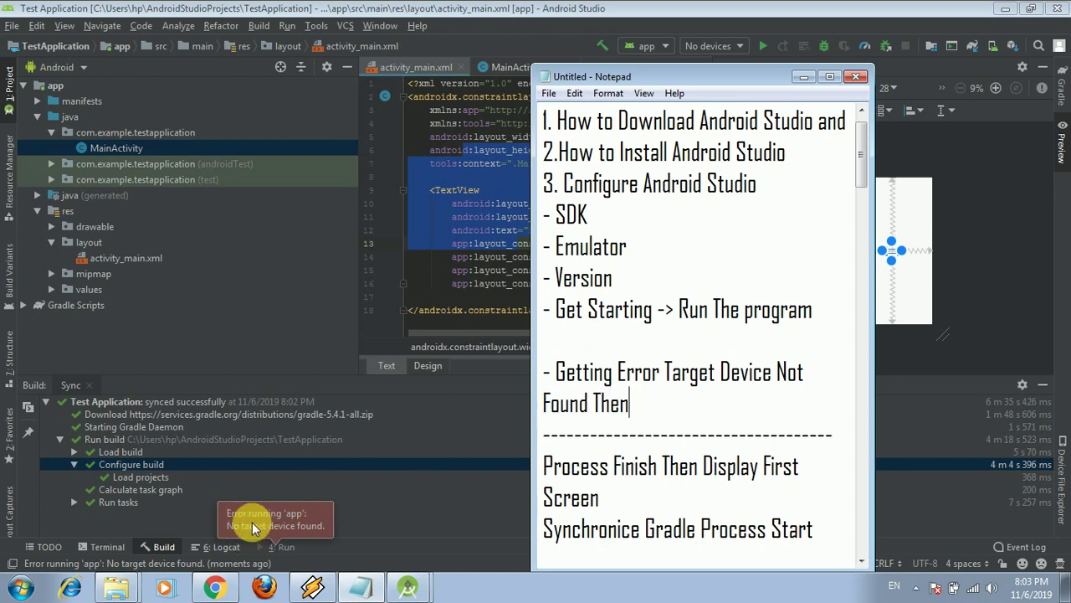
# Return to Android Studio, open the AVD Manager from the target device choices and start creating a virtual device
pyautogui.click(456, 489)
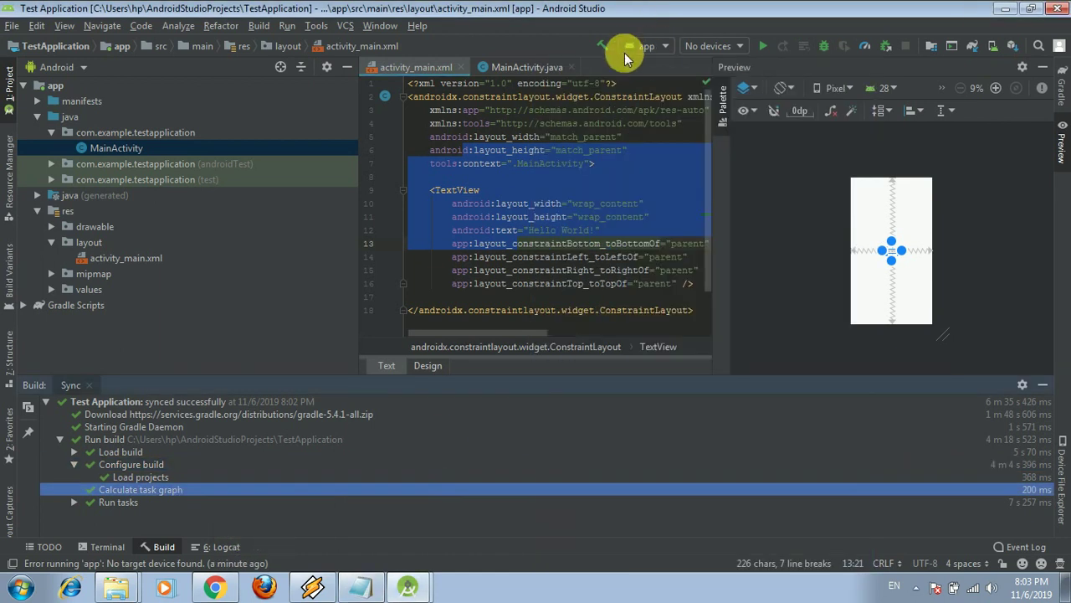
pyautogui.click(703, 45)
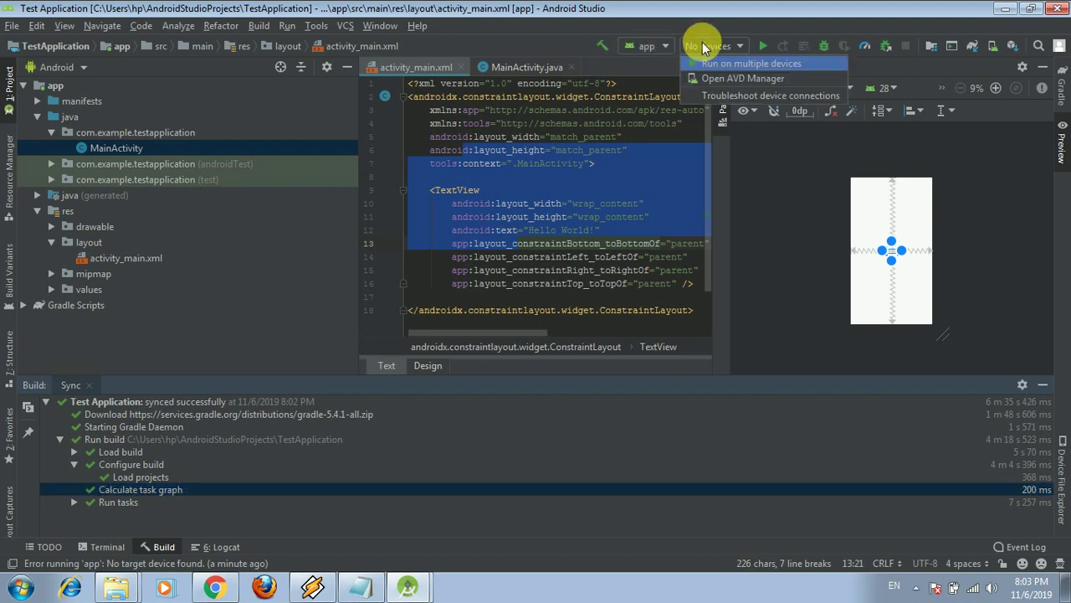
pyautogui.click(727, 82)
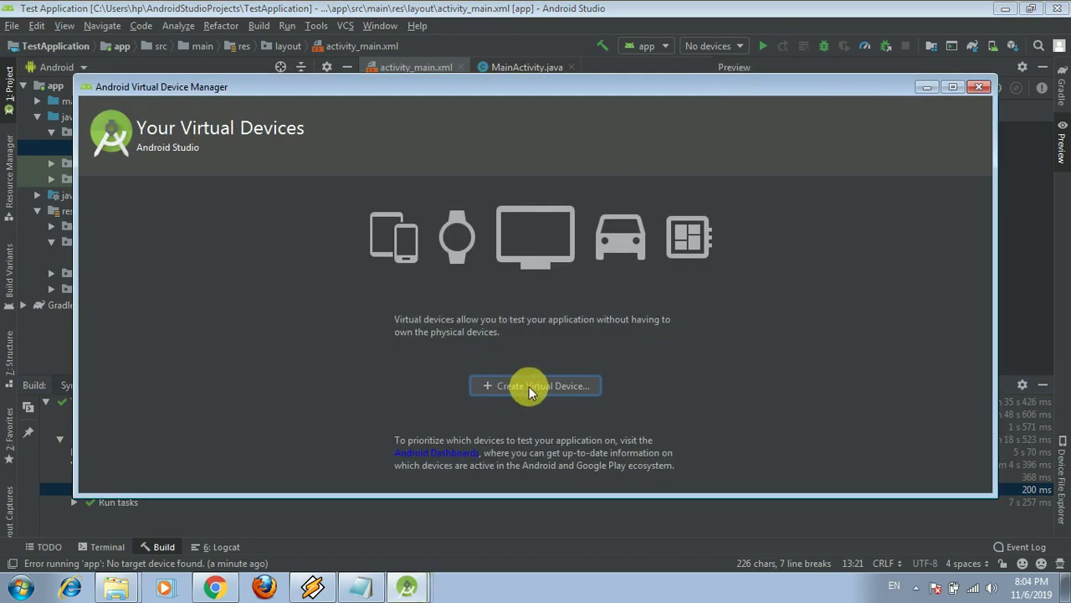
pyautogui.click(533, 386)
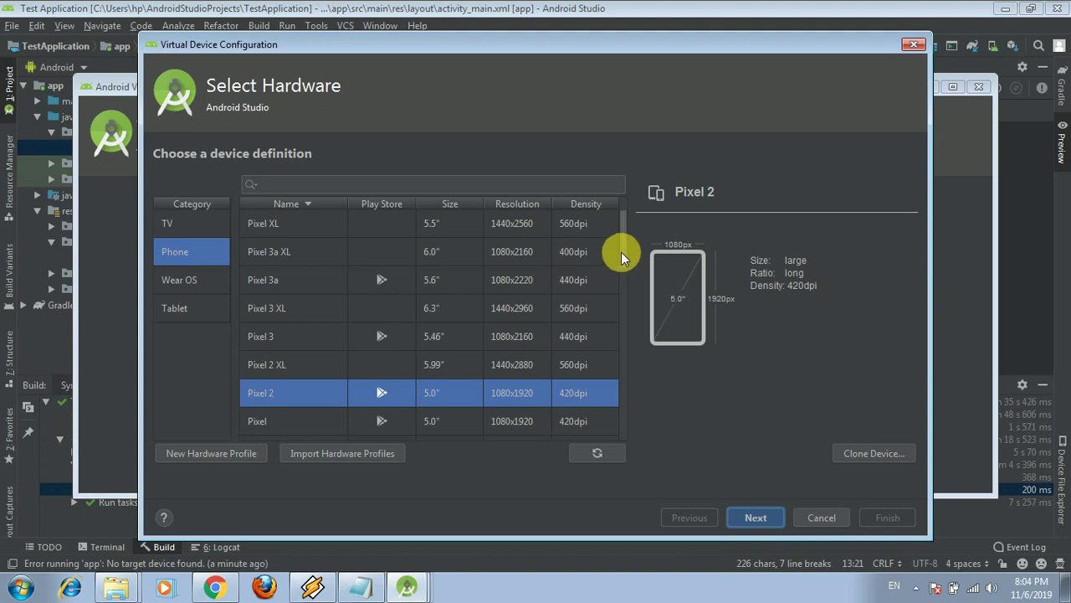
# Choose the Nexus One phone as the hardware and accept the Pie system image (API 28, x86)
pyautogui.moveTo(621, 252); pyautogui.dragTo(620, 297)
pyautogui.click(270, 304)
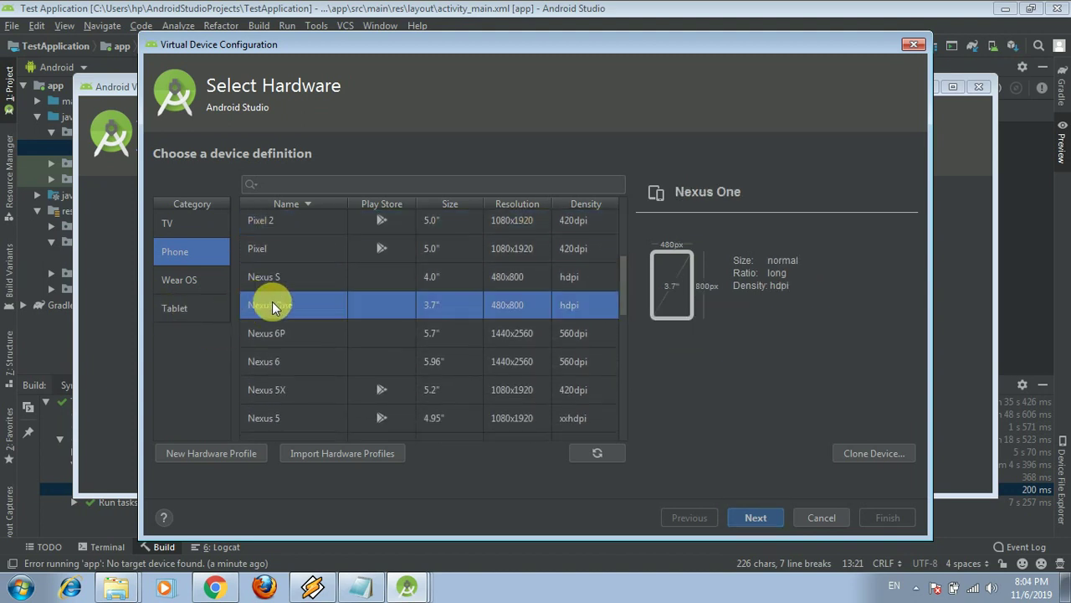
pyautogui.click(748, 516)
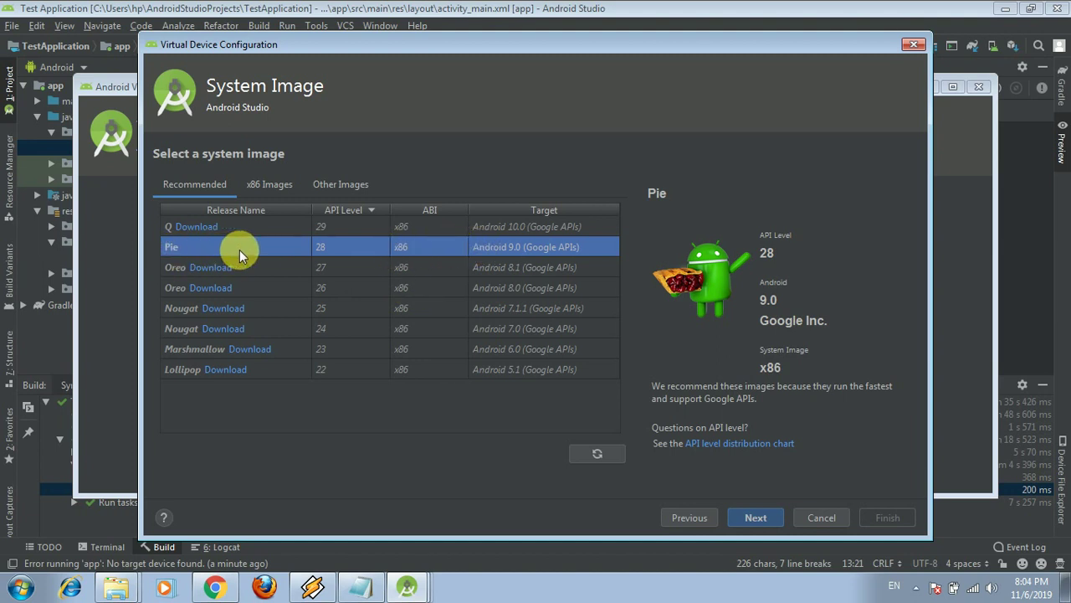
pyautogui.click(751, 517)
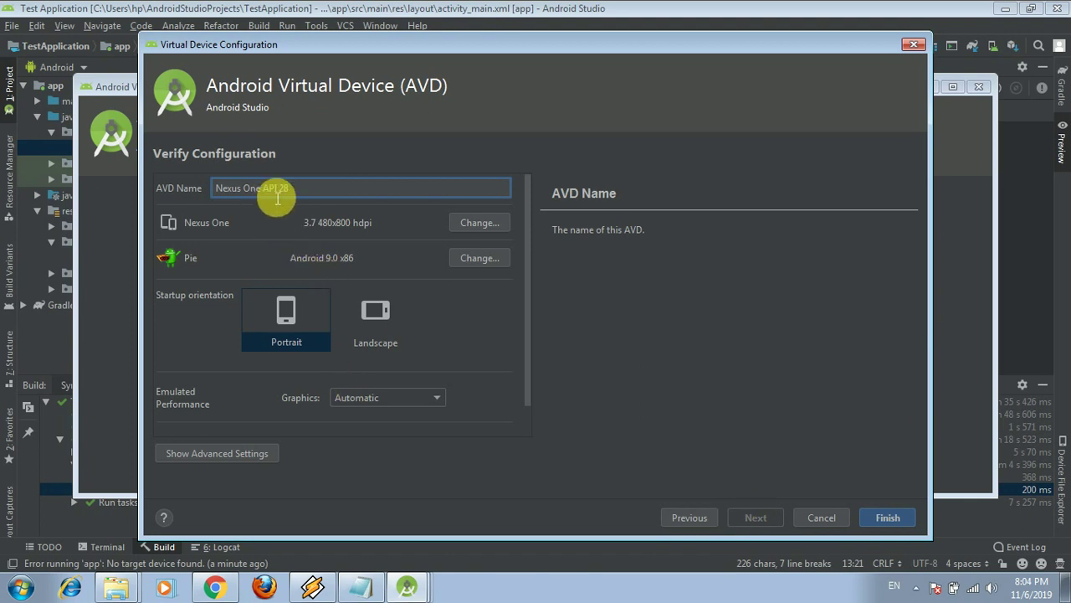
# Create the virtual device under the name My Smart, then launch its emulator and close the device manager
pyautogui.moveTo(301, 189); pyautogui.dragTo(227, 189)
pyautogui.press('BackSpace')
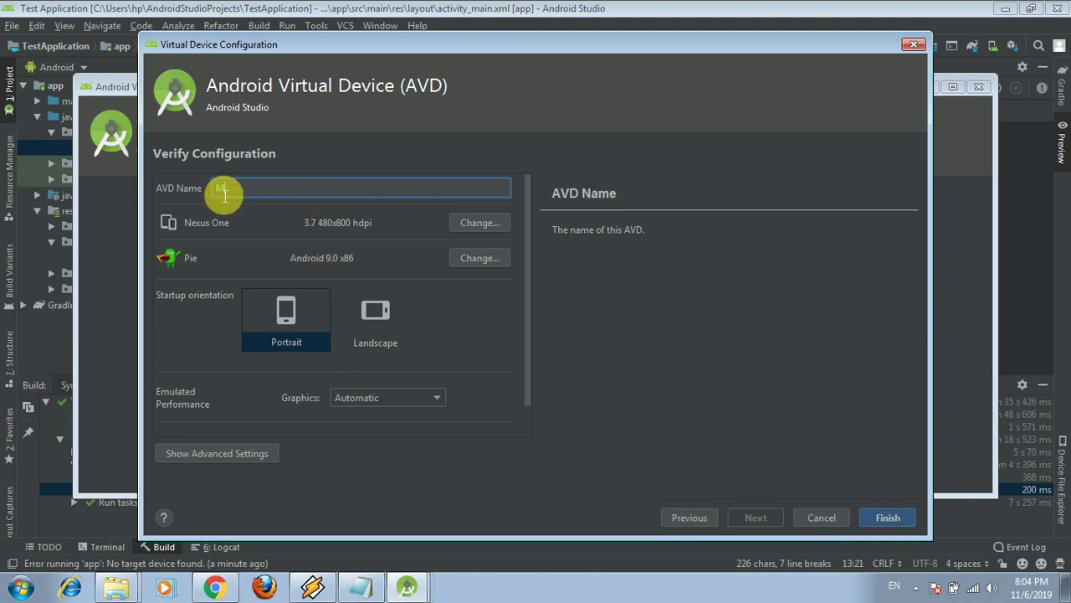
pyautogui.write('My Smart')
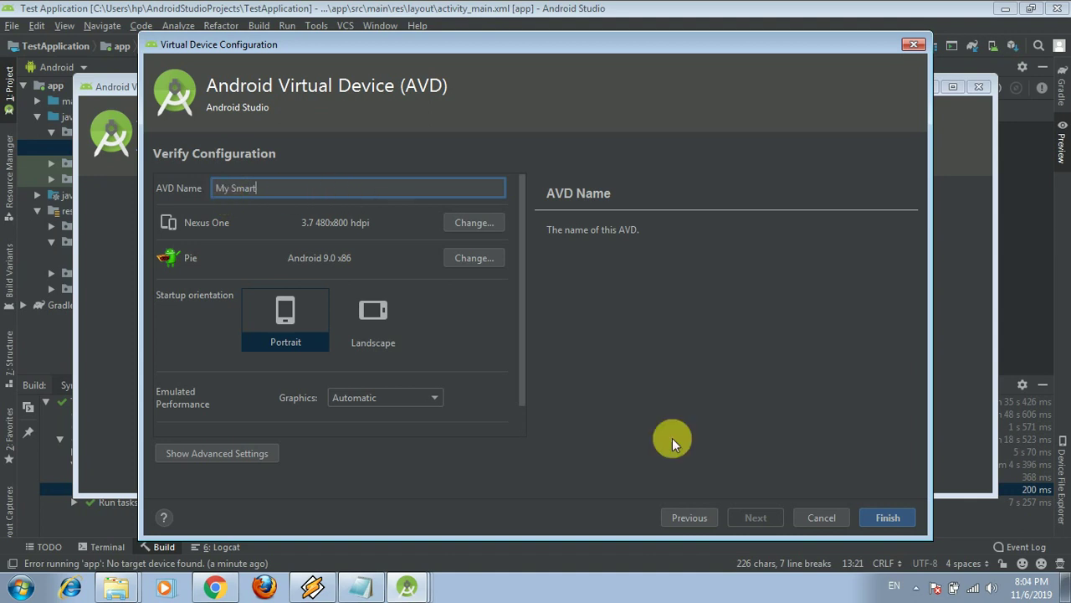
pyautogui.click(885, 517)
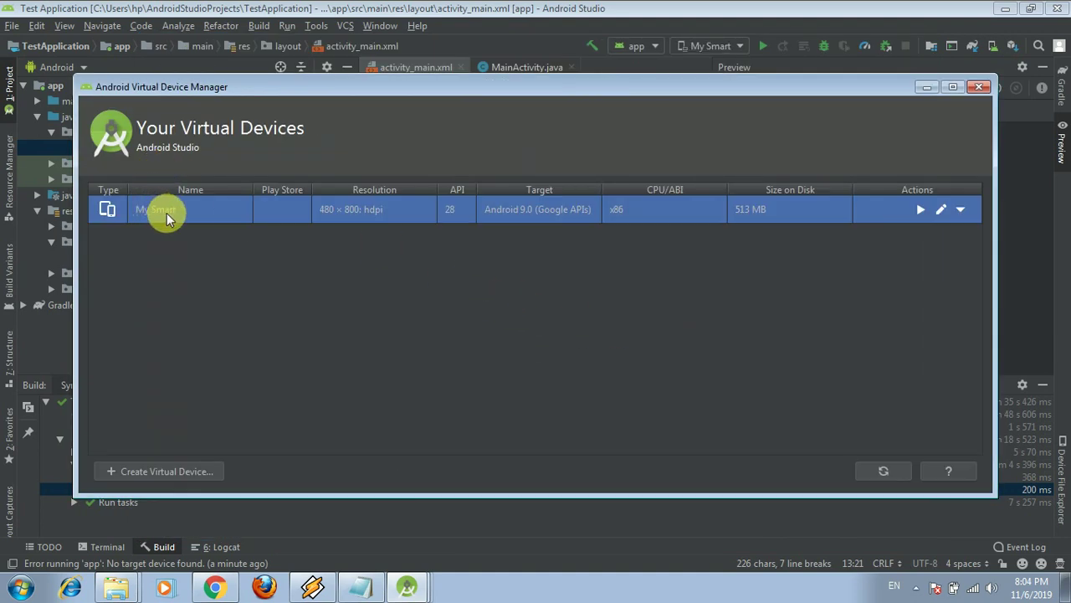
pyautogui.click(921, 212)
pyautogui.click(977, 87)
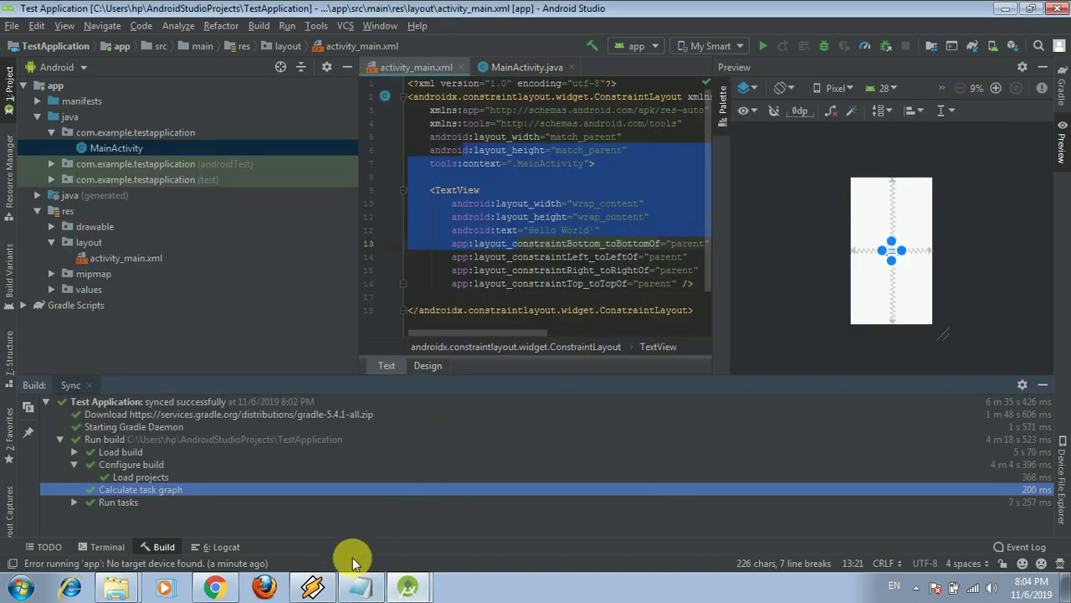
# Switch to Notepad and add the paragraph "Here AVD Will Start AVD Means Android Virtual Device means Virtual Mobile" after a blank line
pyautogui.click(360, 586)
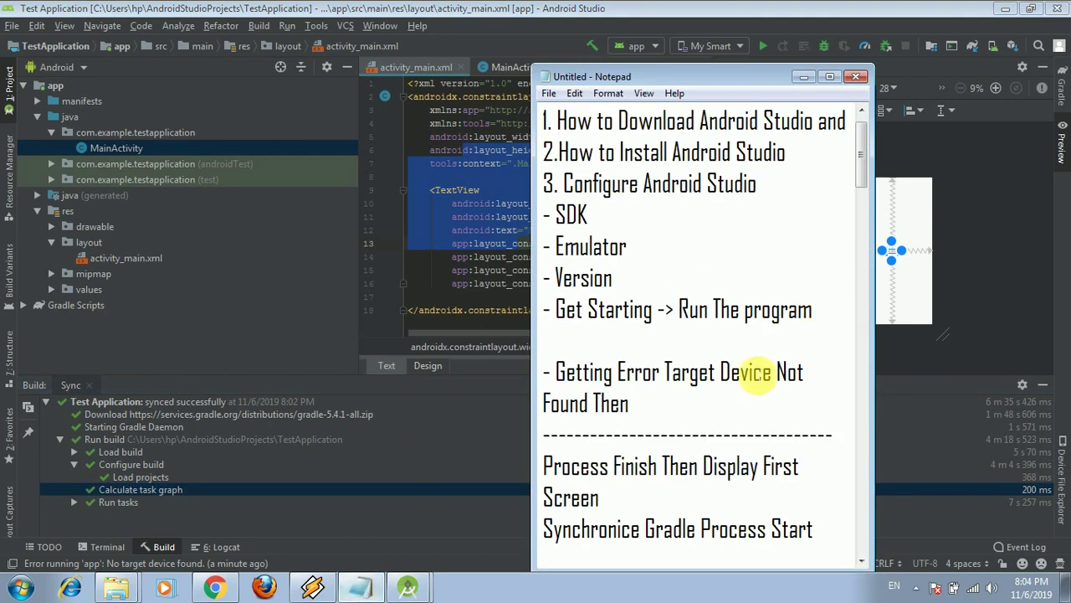
pyautogui.press('Return')
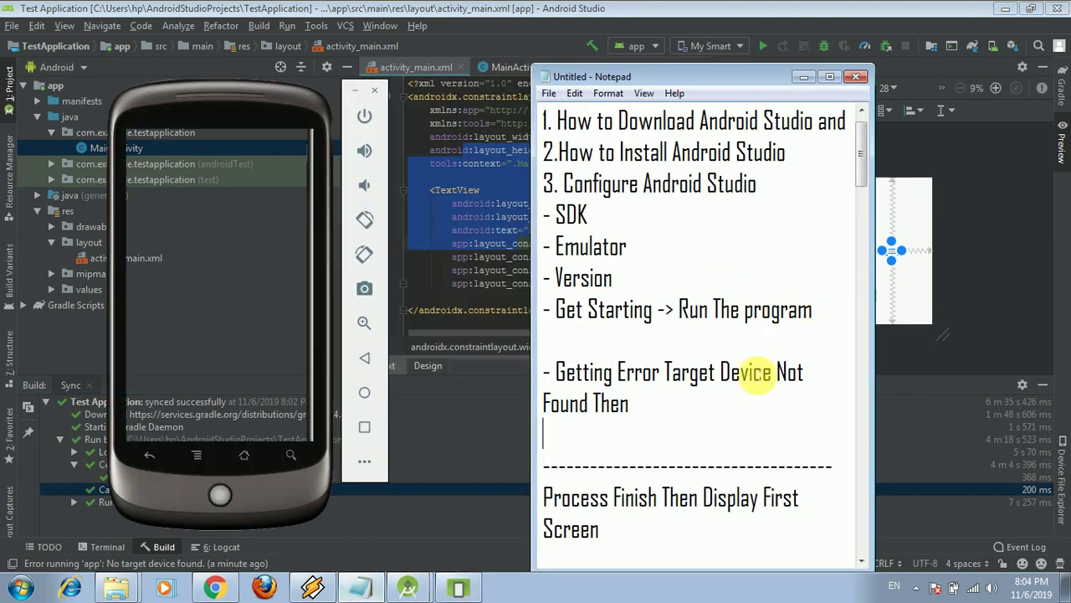
pyautogui.press('Return')
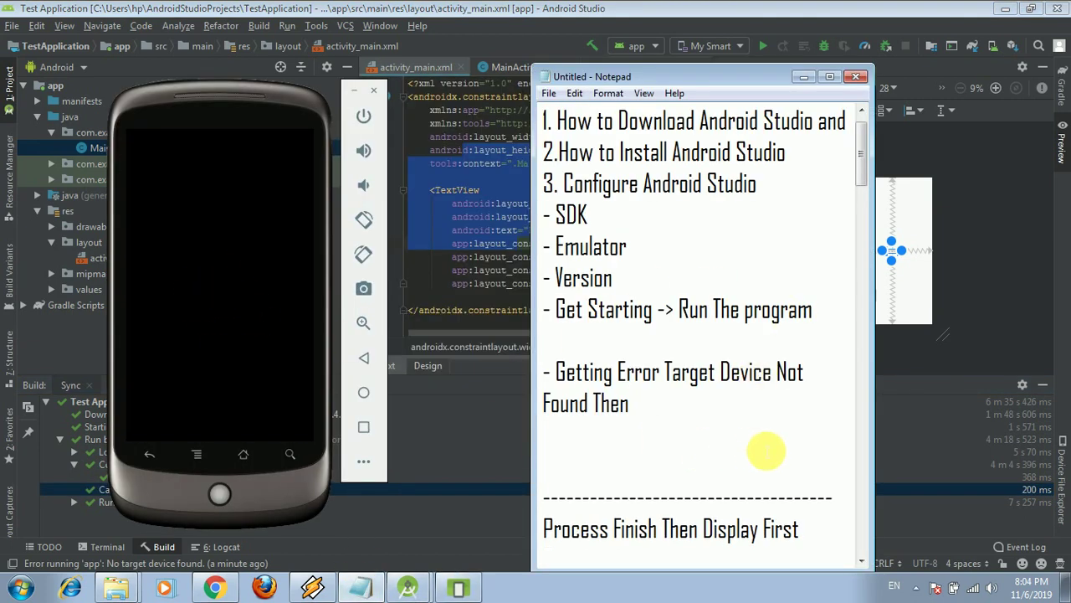
pyautogui.write('Here AVD')
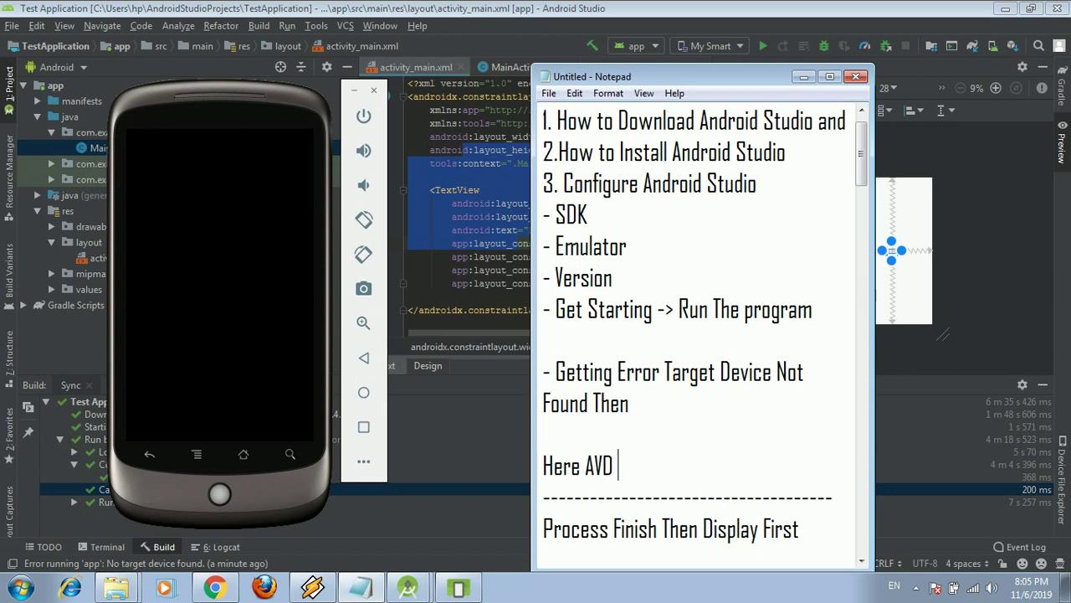
pyautogui.write(' Will St')
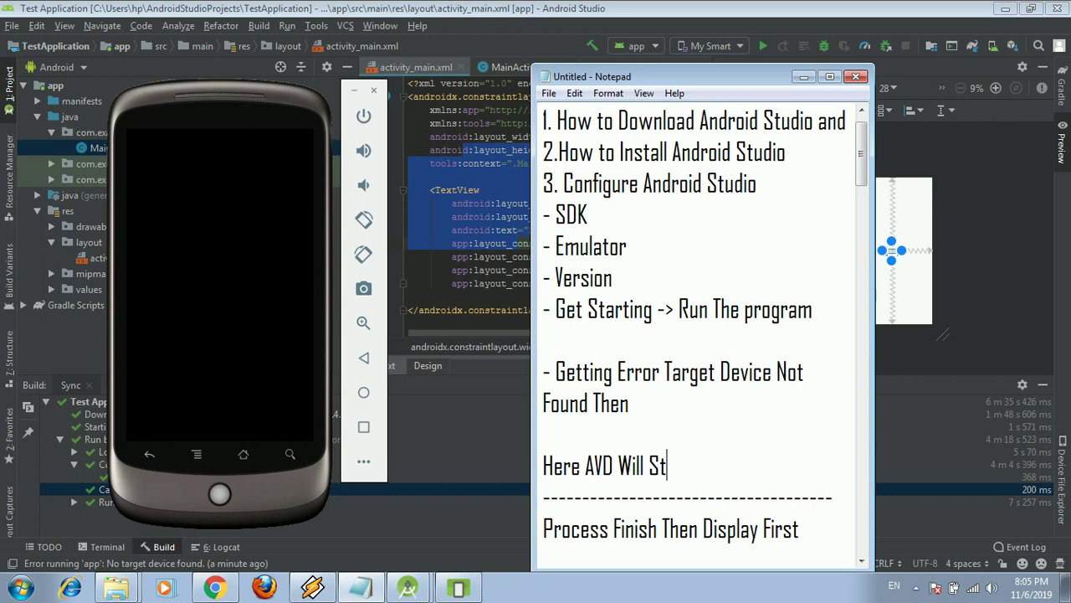
pyautogui.write('art AVD Means')
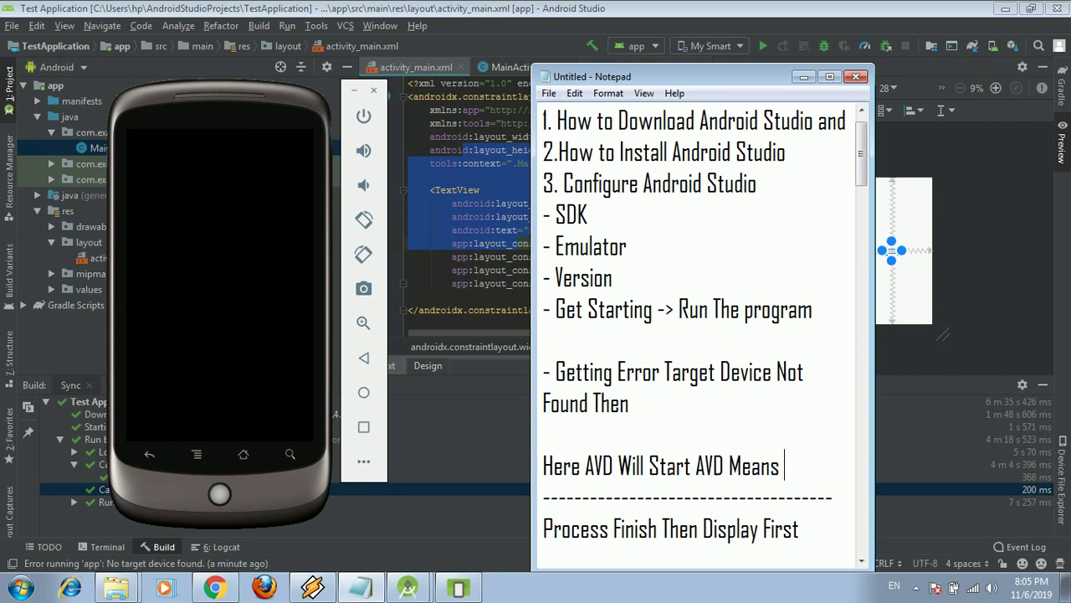
pyautogui.write(' Android')
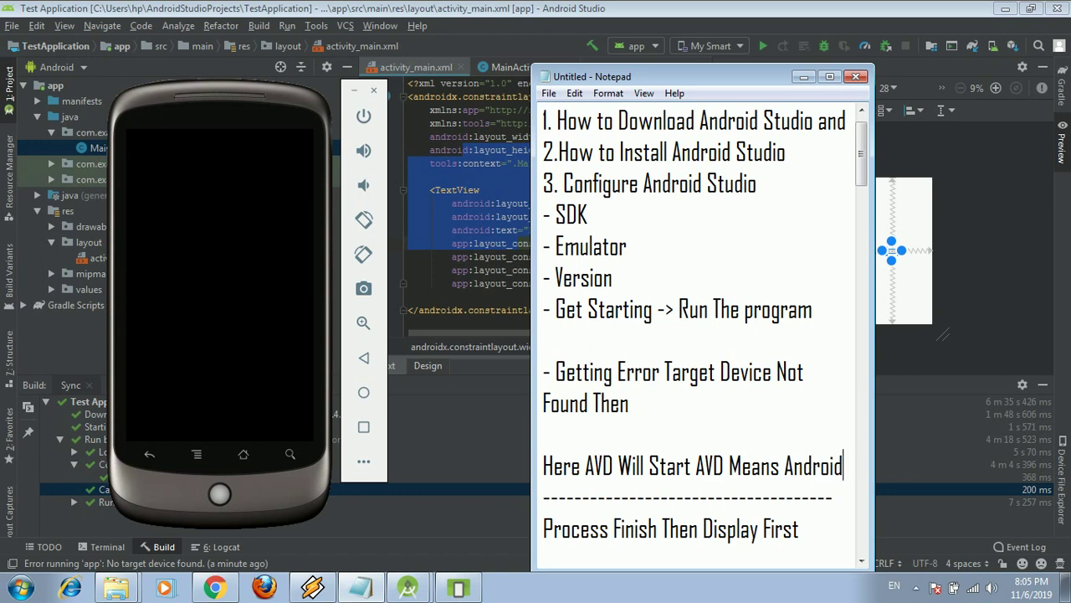
pyautogui.write(' Vir')
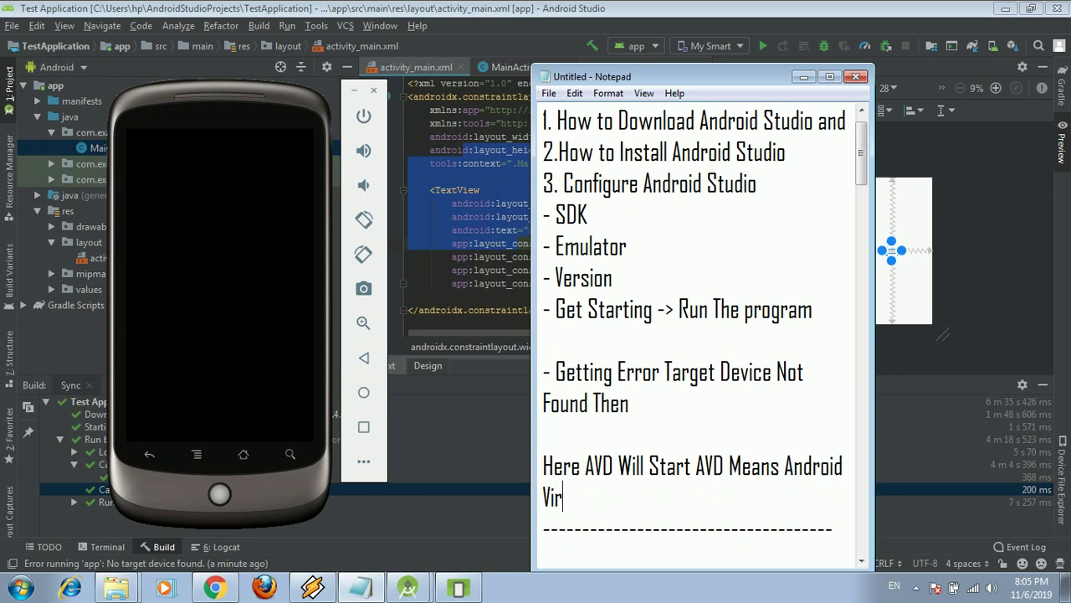
pyautogui.write('tual De')
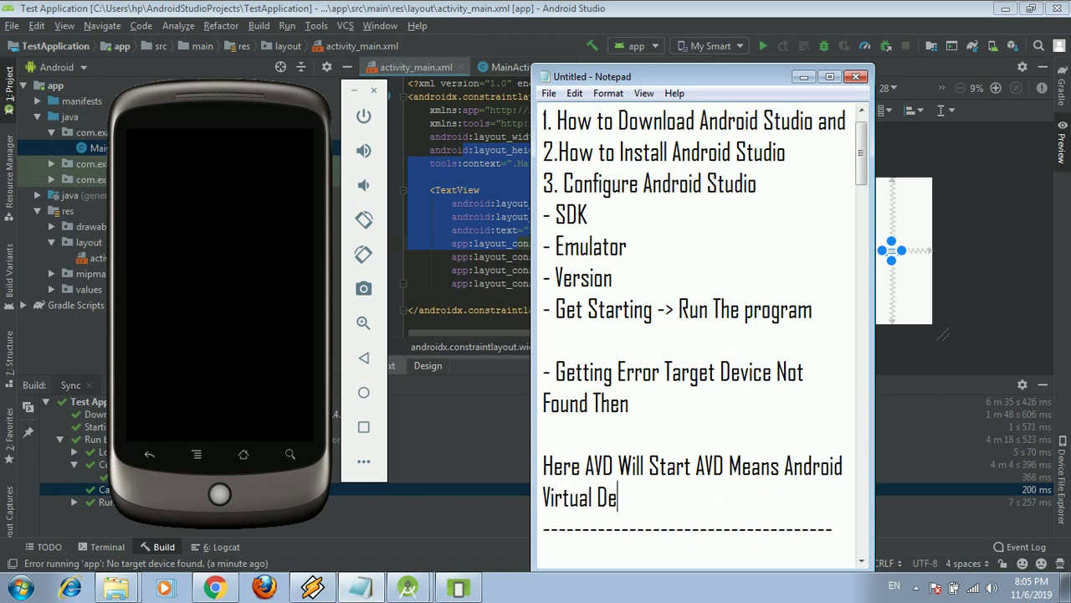
pyautogui.write('vice meands')
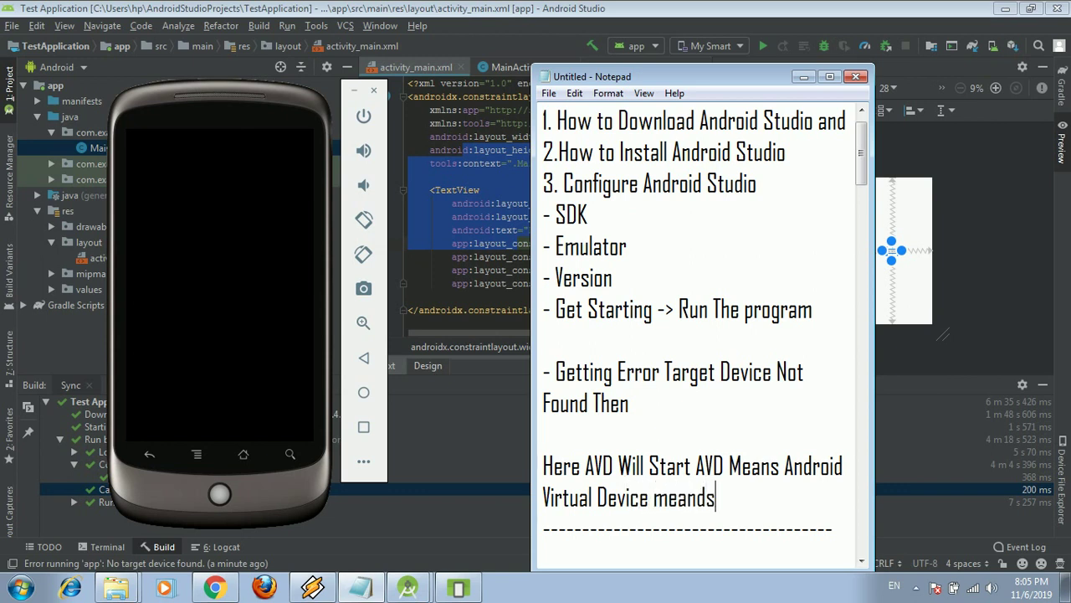
pyautogui.press('BackSpace')
pyautogui.write('Virtual')
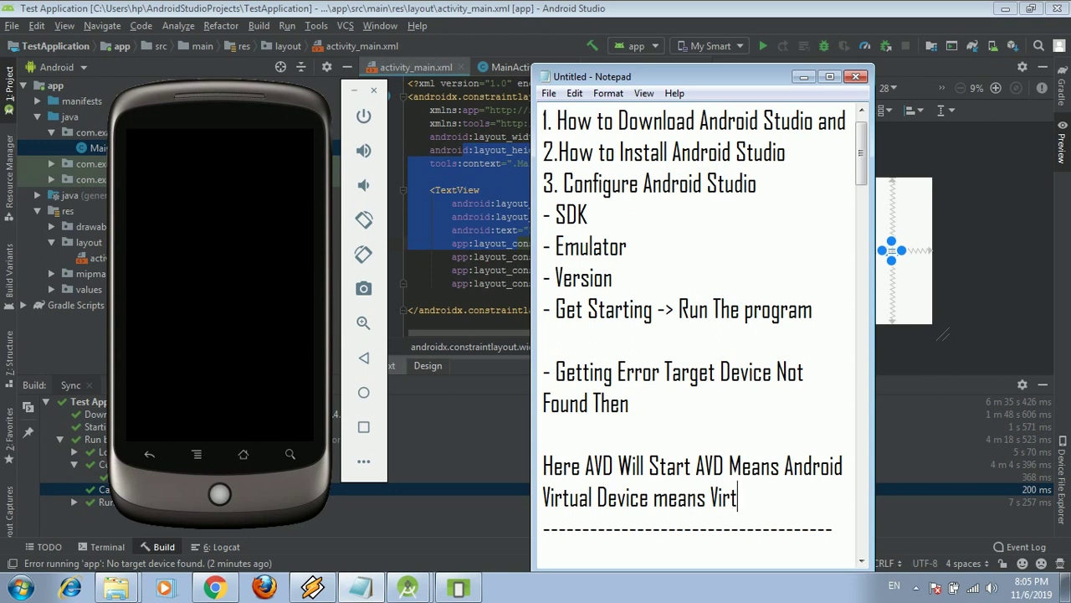
pyautogui.write(' Mobile')
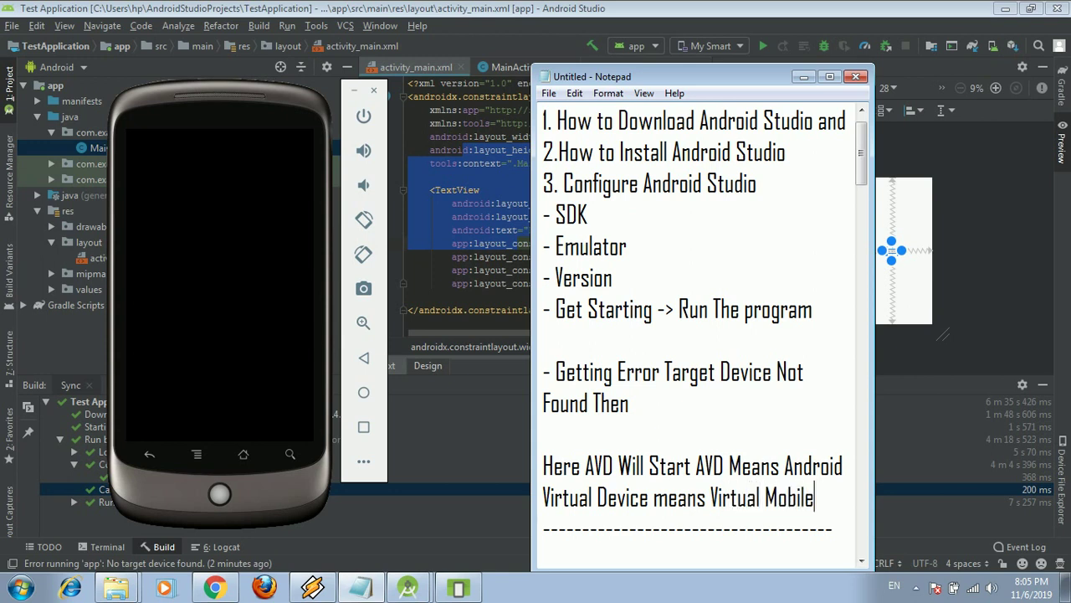
# Add the paragraph "This Will Taking a First Time Running Time 1-2 Minutes" after a blank line
pyautogui.press('Return')
pyautogui.press('Return')
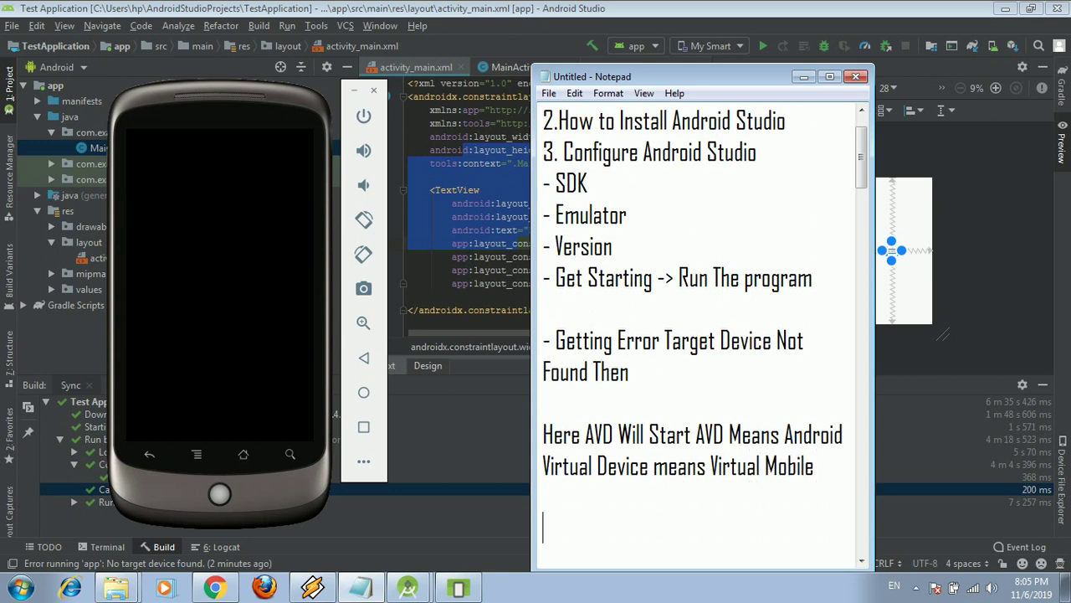
pyautogui.click(549, 434)
pyautogui.moveTo(549, 435); pyautogui.dragTo(829, 478)
pyautogui.click(827, 492)
pyautogui.write('This Will Ta')
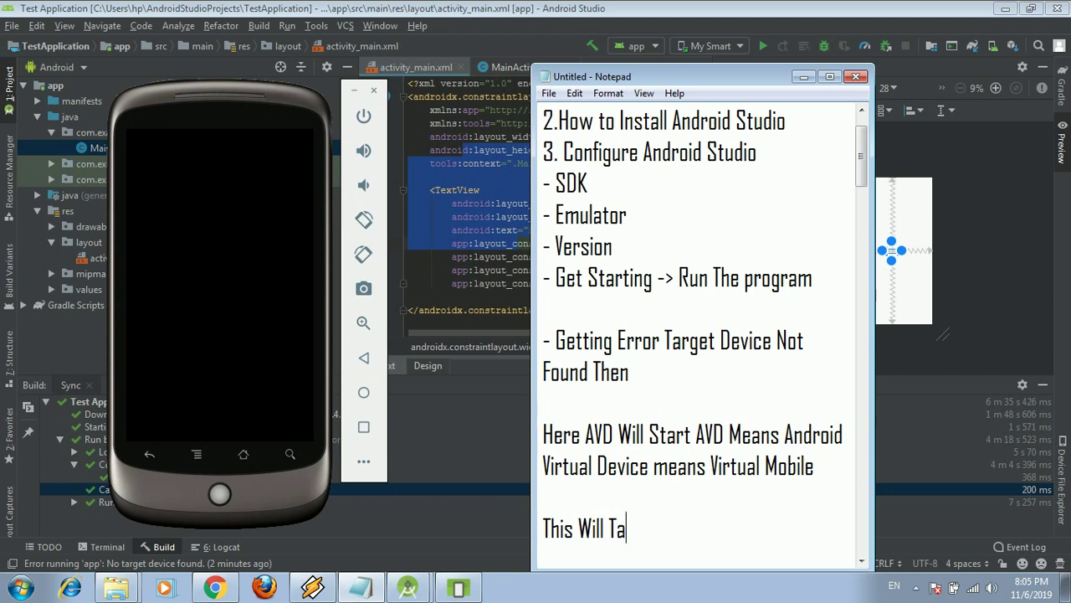
pyautogui.write('king a Fis')
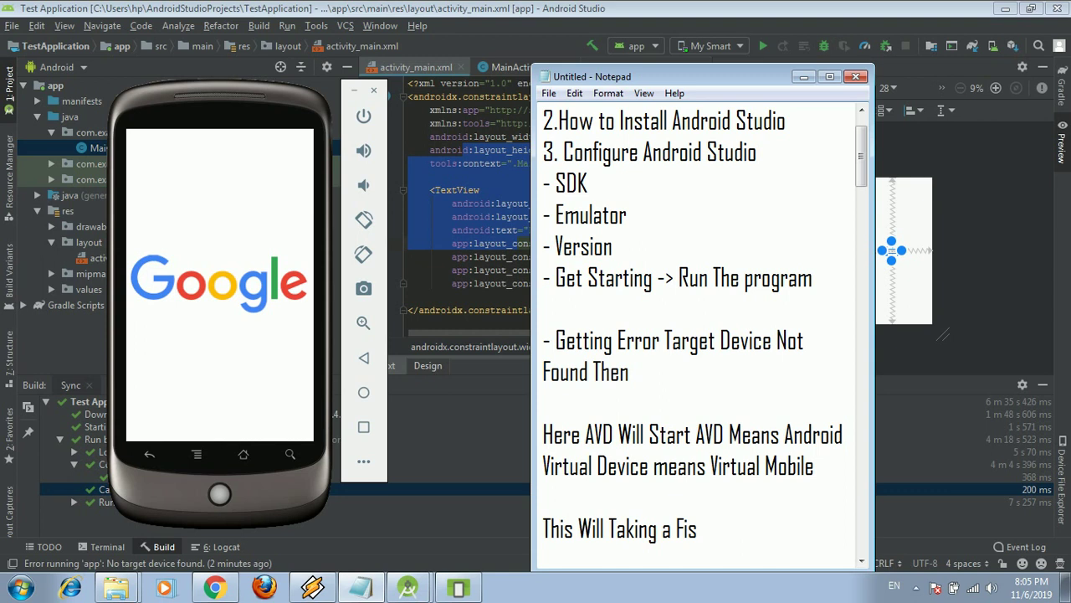
pyautogui.press('BackSpace')
pyautogui.write('r')
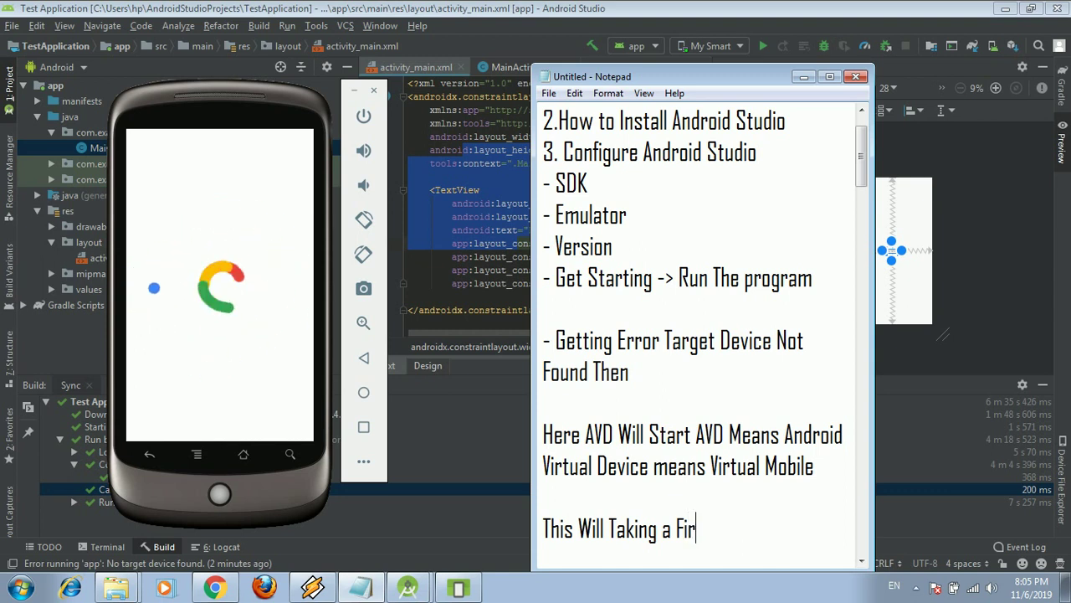
pyautogui.write('st Time Runnin')
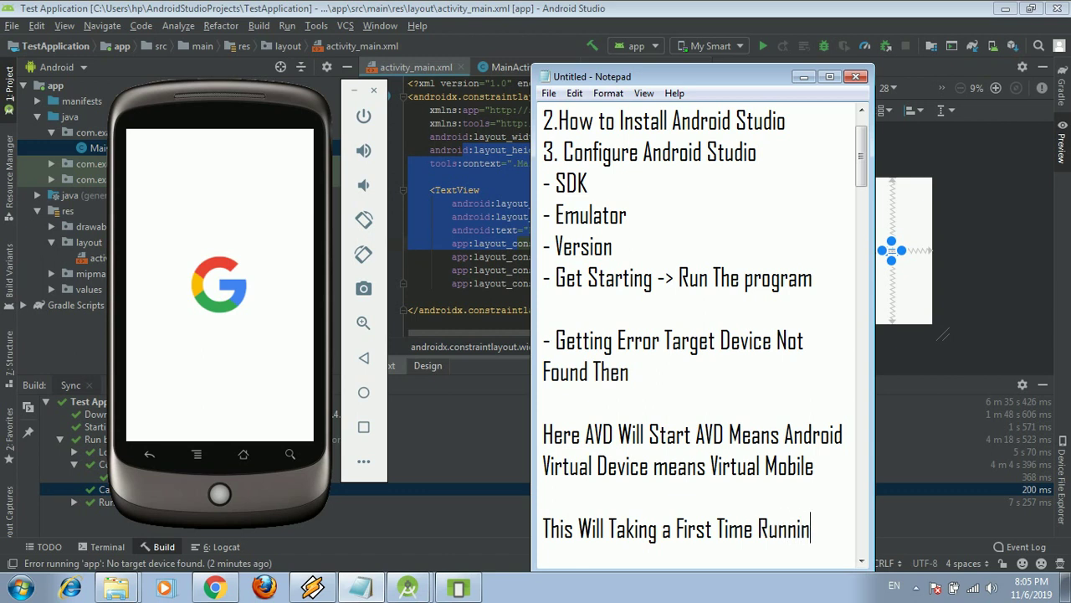
pyautogui.write('g Time 1')
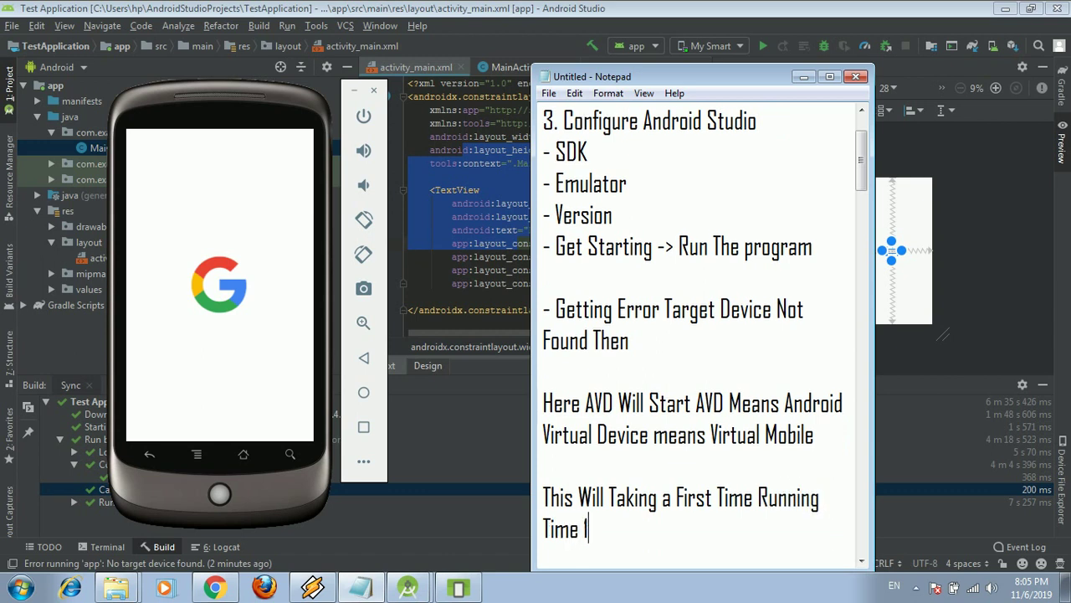
pyautogui.write('-2 Min')
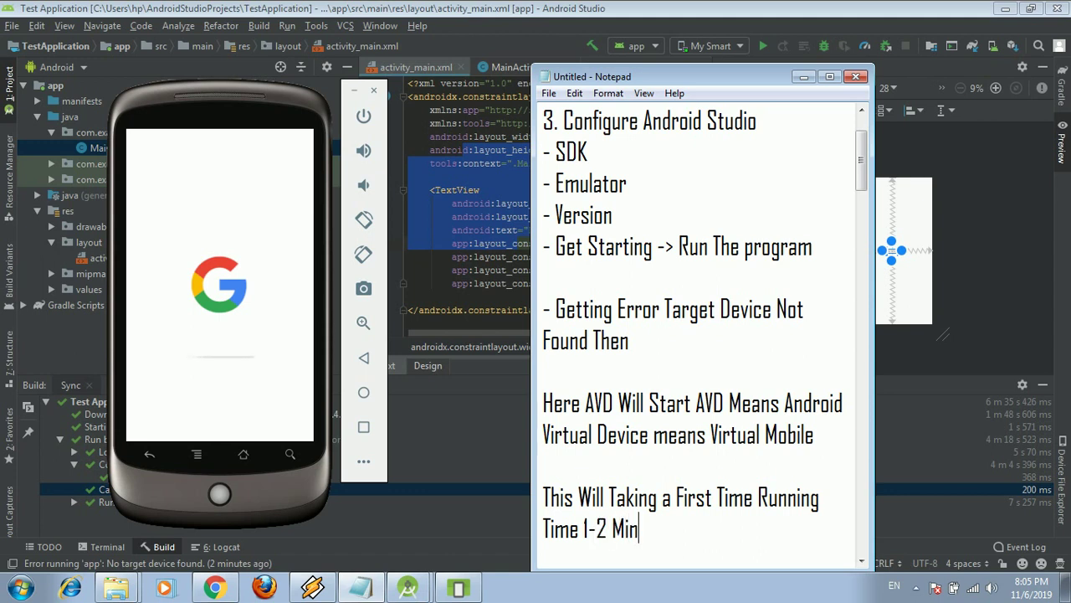
pyautogui.write('utes')
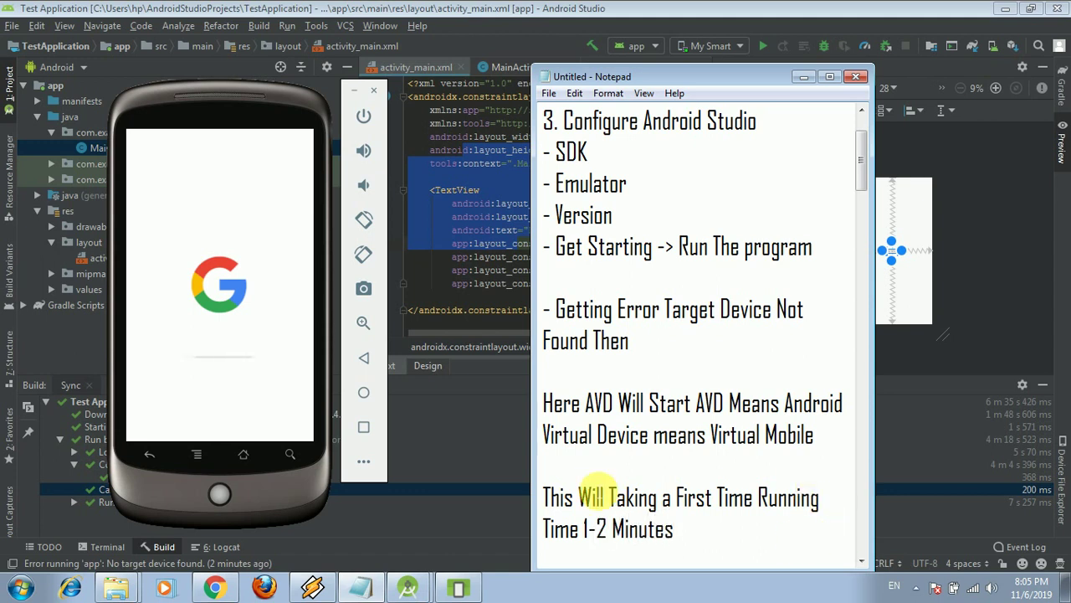
pyautogui.moveTo(559, 497); pyautogui.dragTo(701, 533)
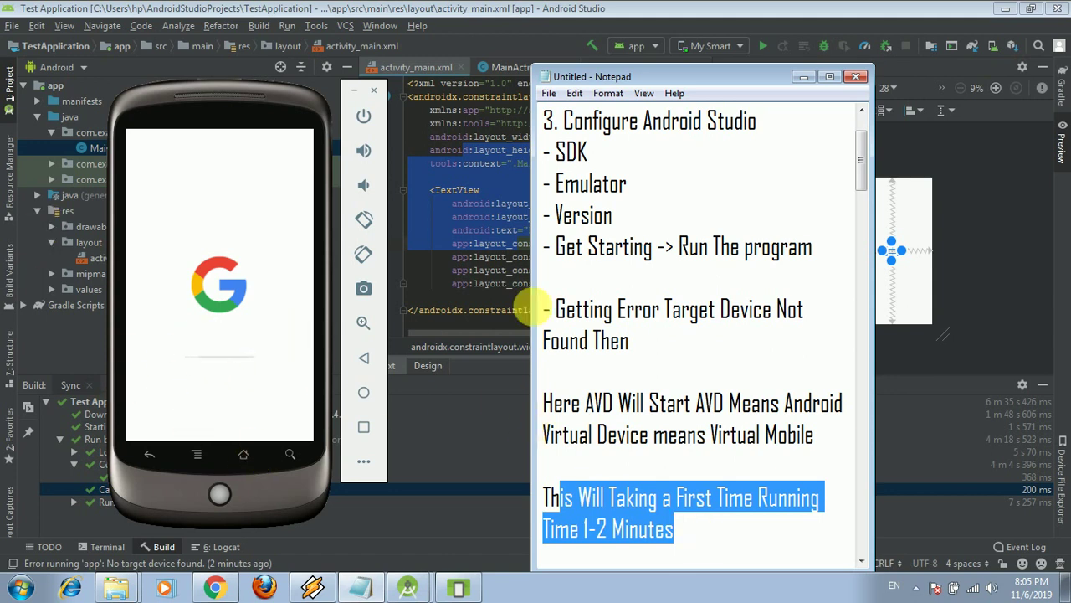
pyautogui.click(693, 531)
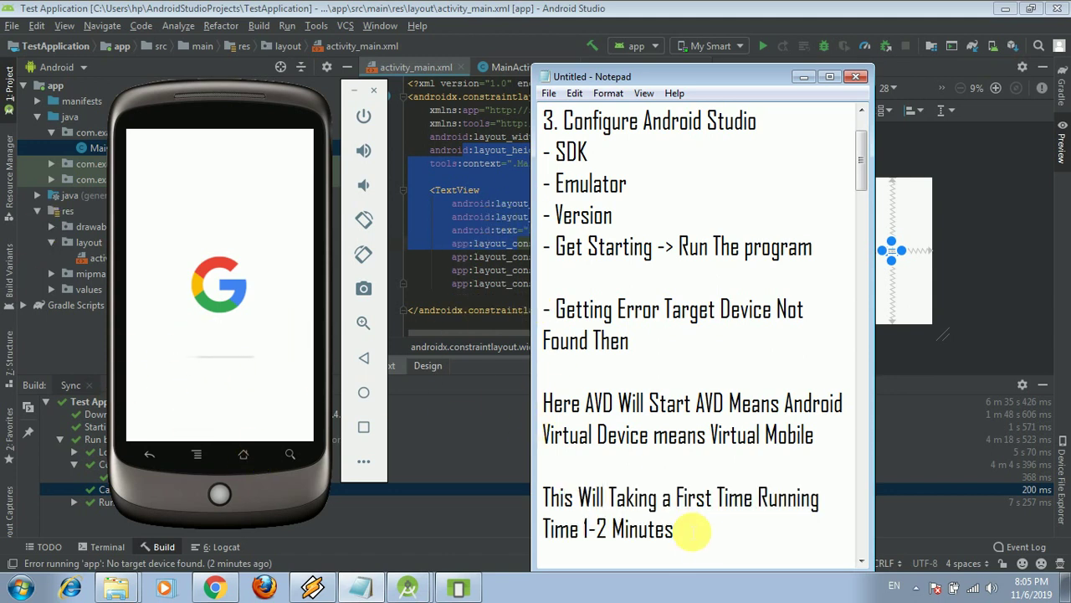
# Add the paragraph "After This Will Be Run Then You Will Run Your Program Inside the Emulator means AVD" after another blank line
pyautogui.press('Return')
pyautogui.press('Return')
pyautogui.write('After')
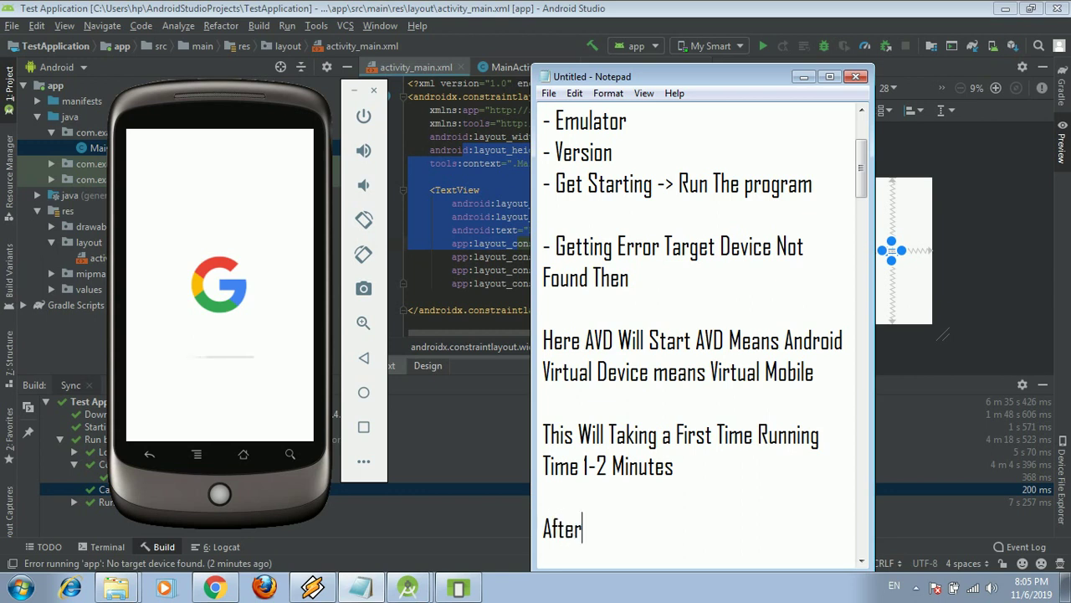
pyautogui.write(' This Will B')
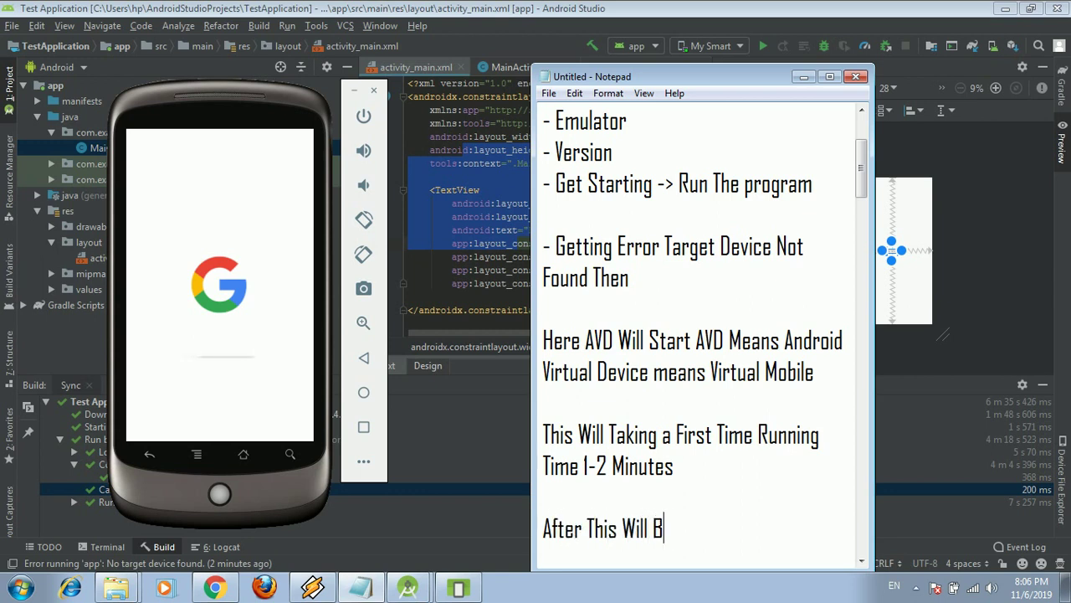
pyautogui.write('e Run Then')
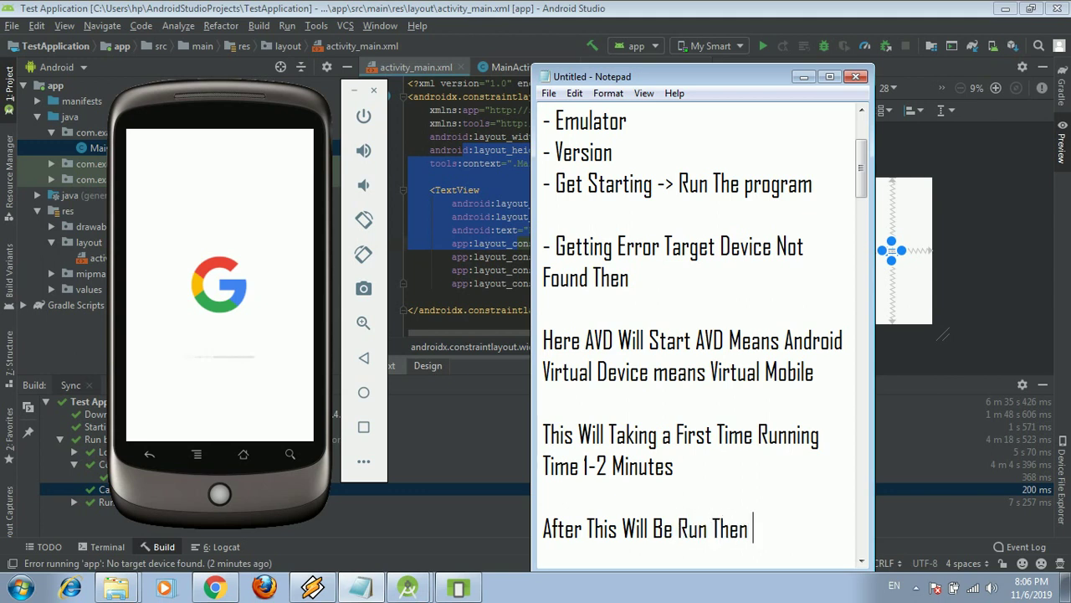
pyautogui.write(' You Wil')
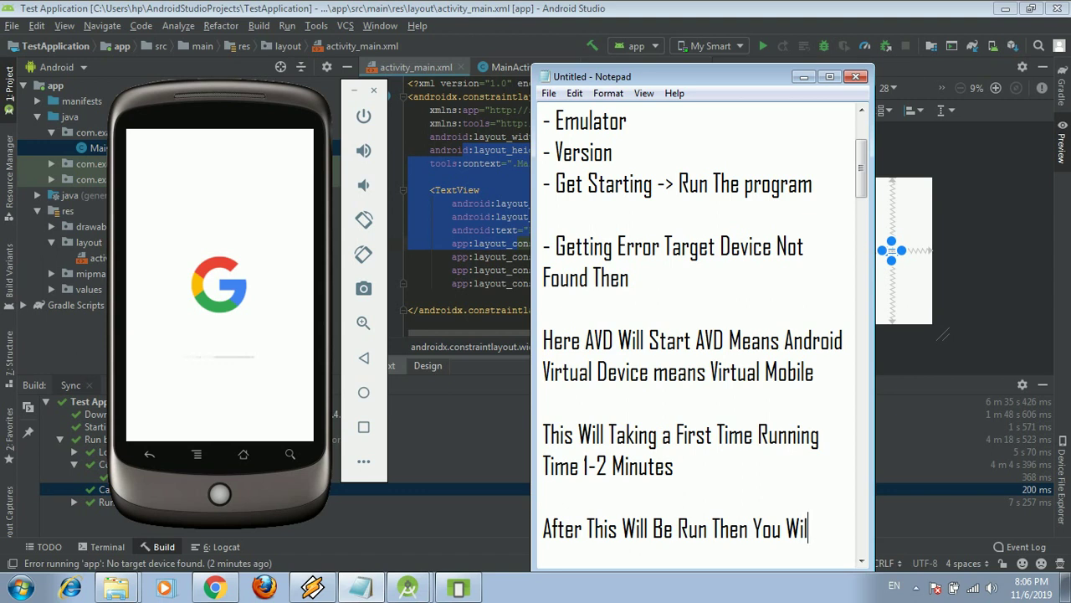
pyautogui.write('l Run Yo')
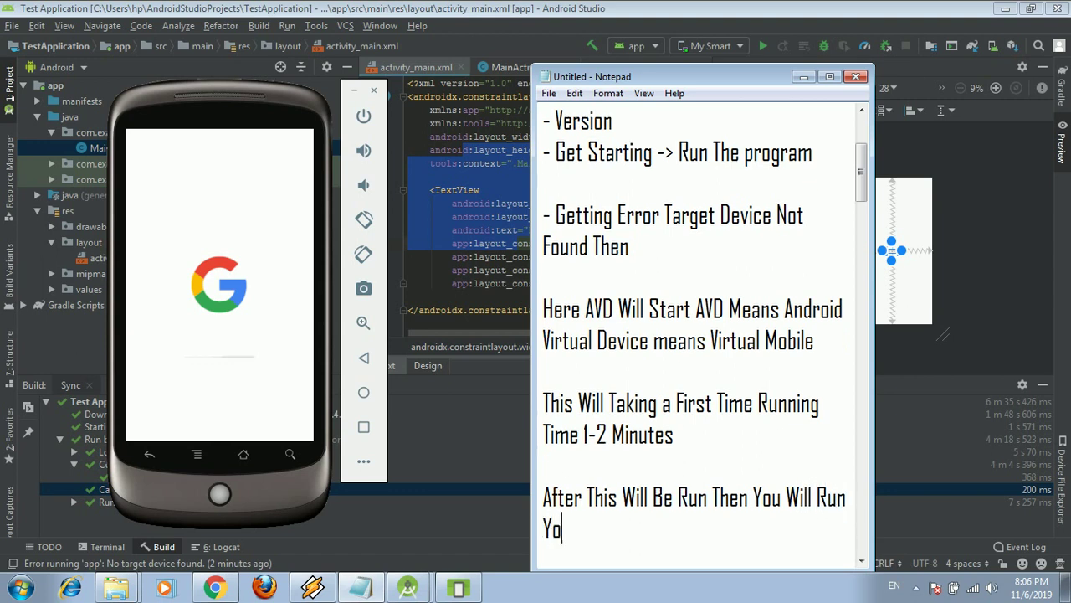
pyautogui.write('ur Pro')
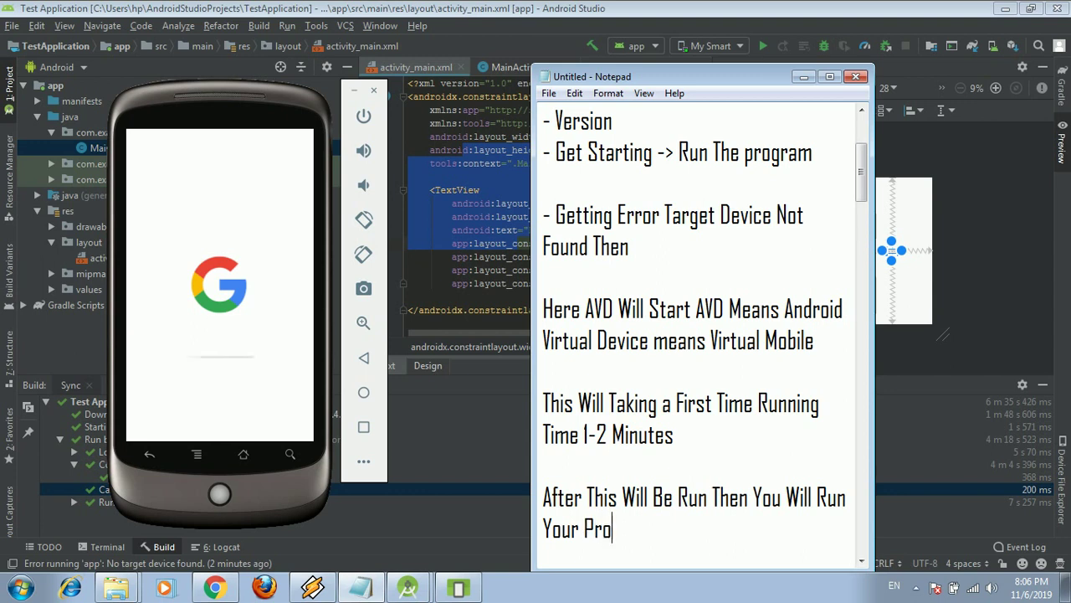
pyautogui.write('gram Inside ')
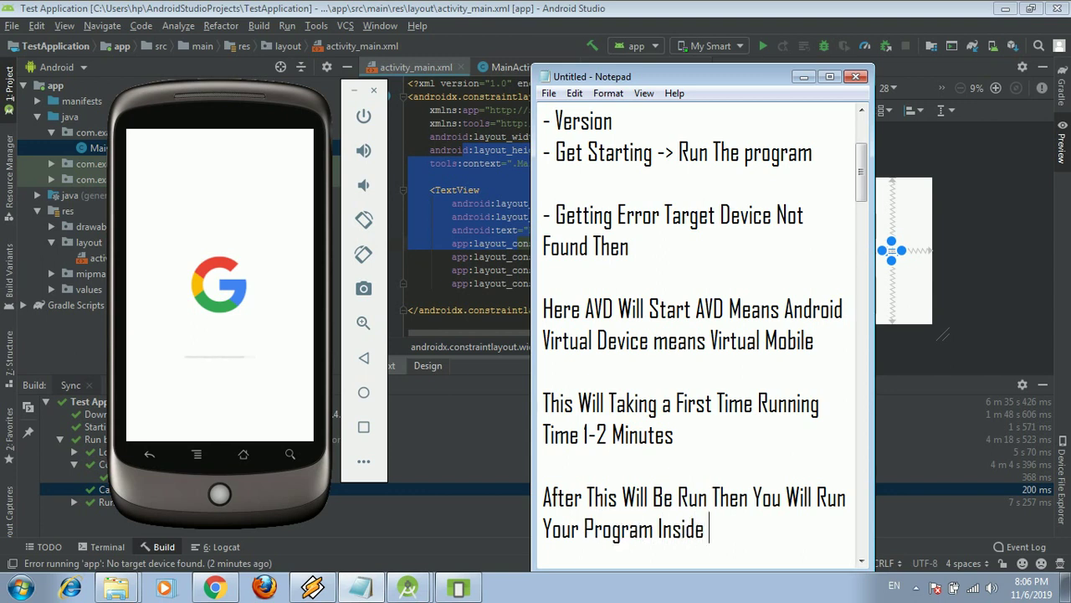
pyautogui.write('the E')
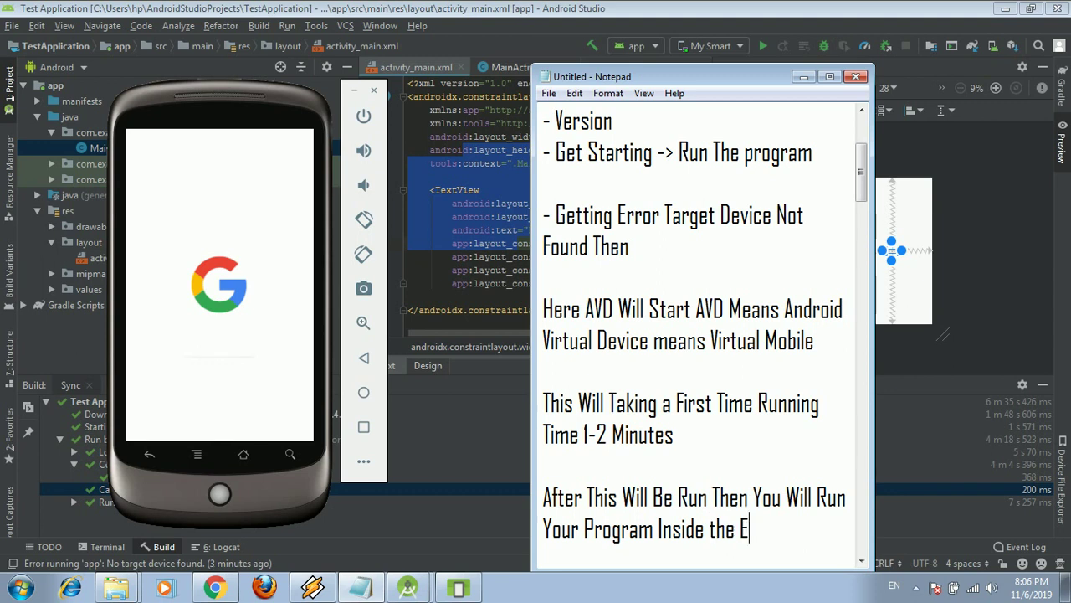
pyautogui.write('mulator')
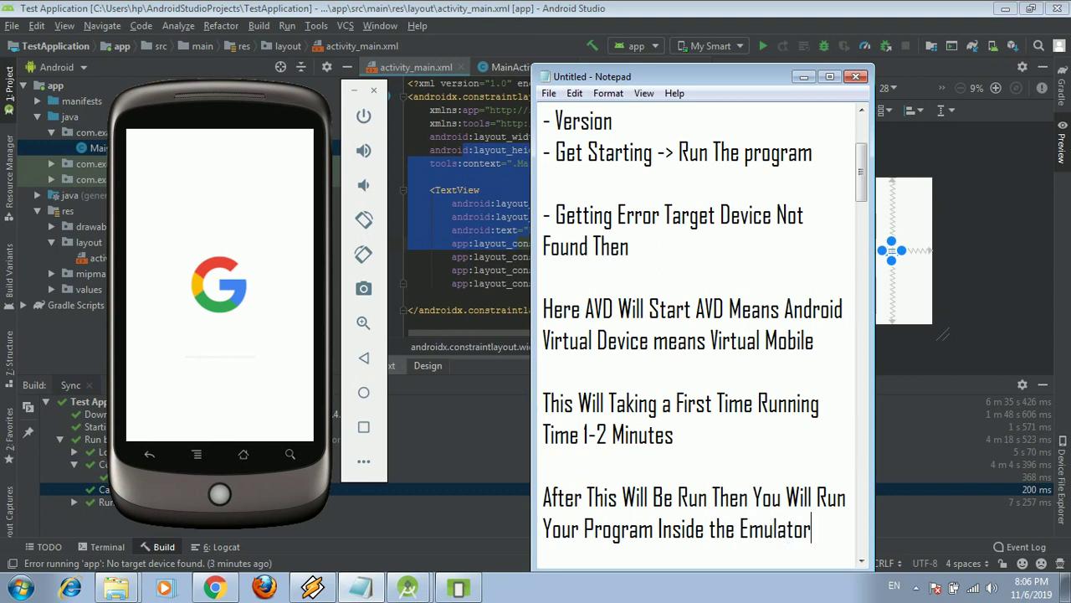
pyautogui.write(' means ')
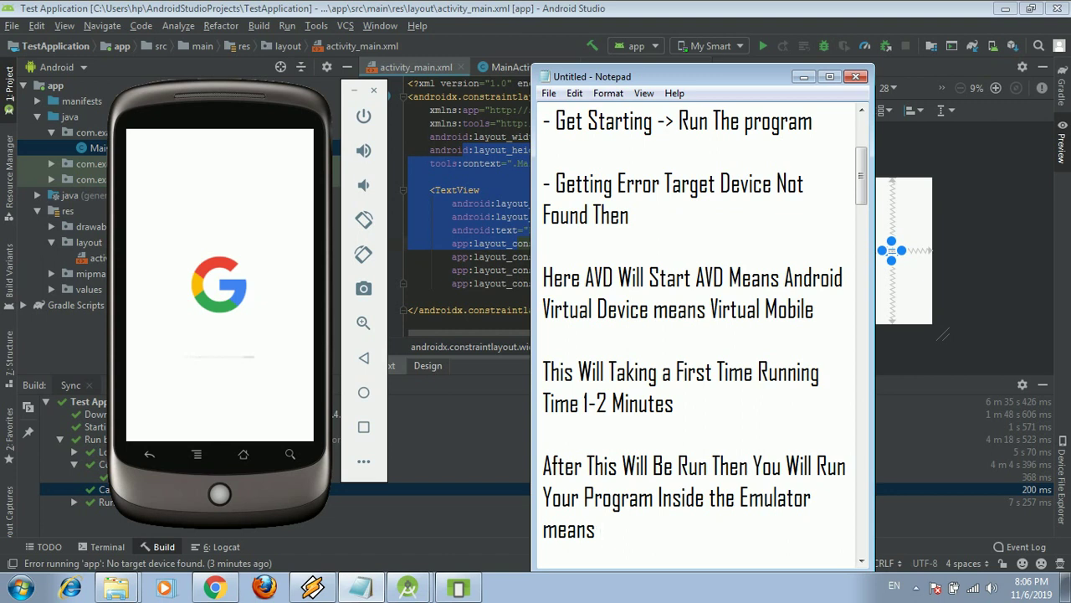
pyautogui.write('AVD')
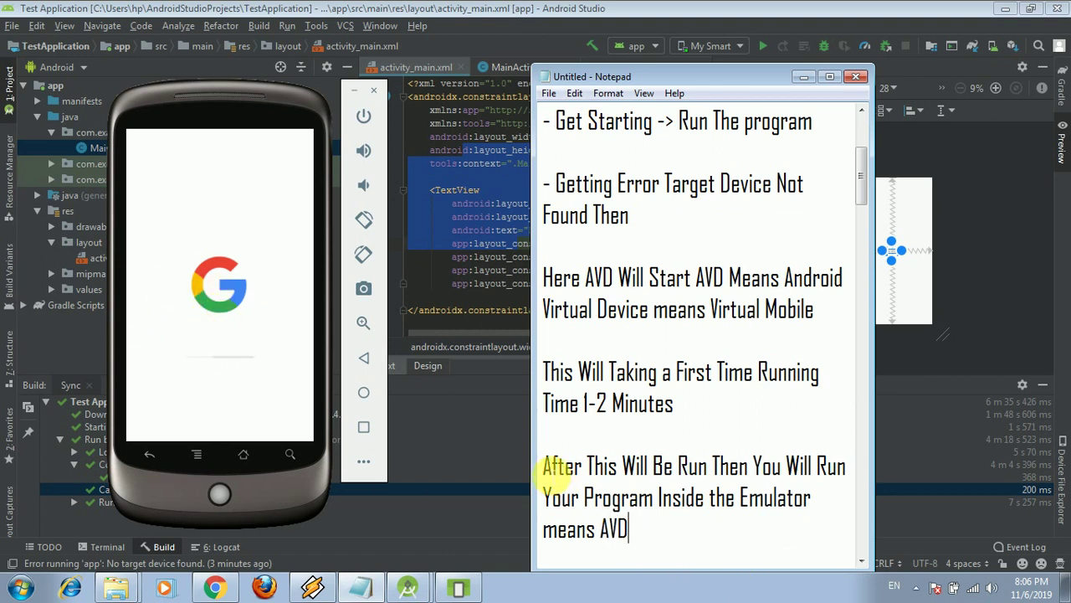
pyautogui.moveTo(544, 466); pyautogui.dragTo(630, 527)
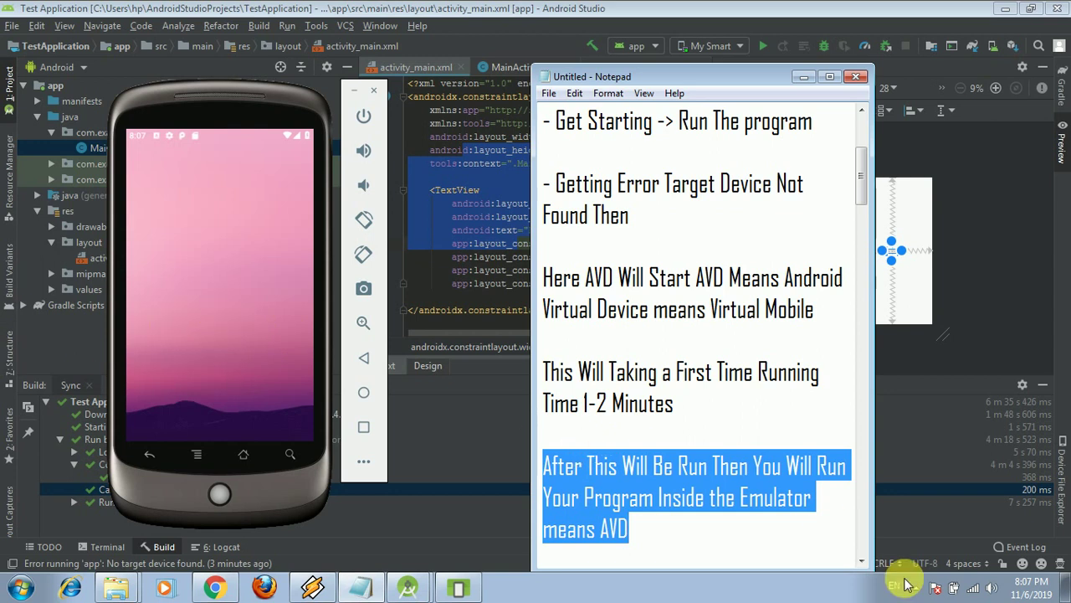
pyautogui.click(606, 484)
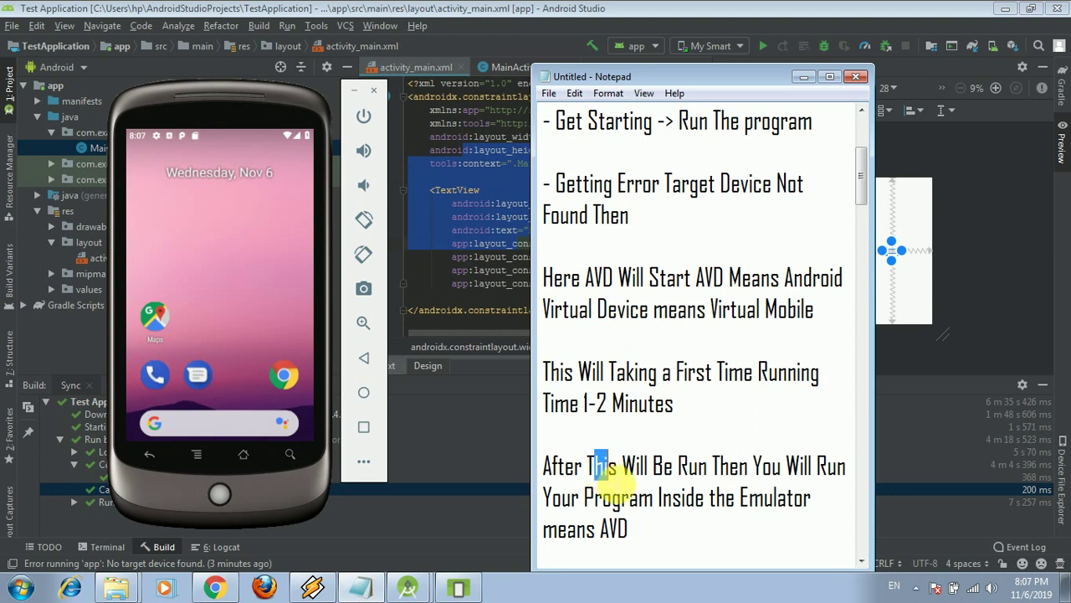
pyautogui.moveTo(604, 470); pyautogui.dragTo(658, 527)
pyautogui.click(664, 526)
# Switch to Android Studio, run the app on the My Smart device and bring the emulator window forward
pyautogui.click(459, 415)
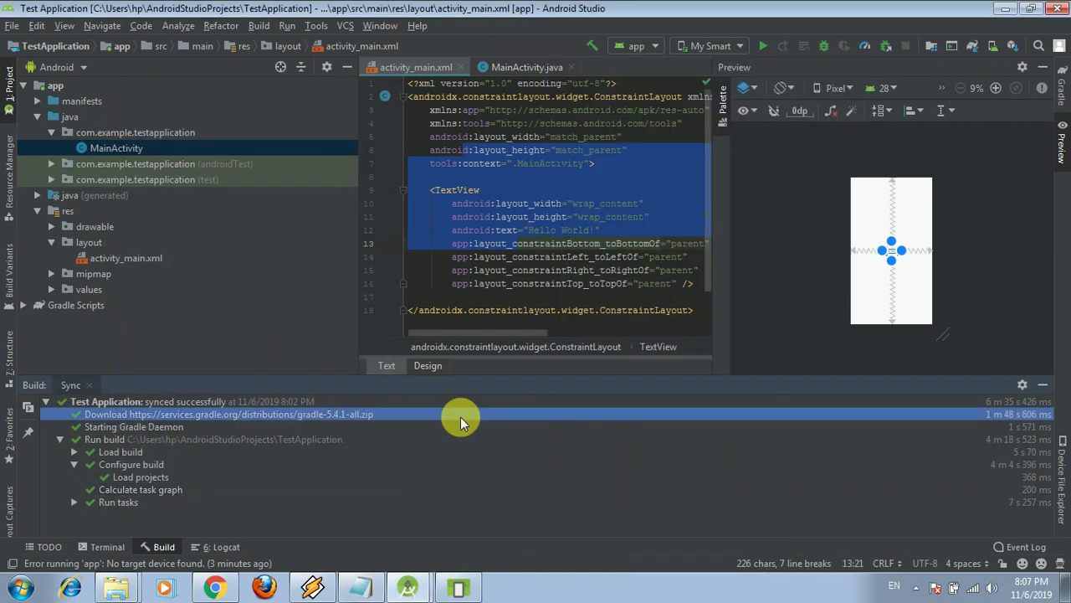
pyautogui.click(764, 51)
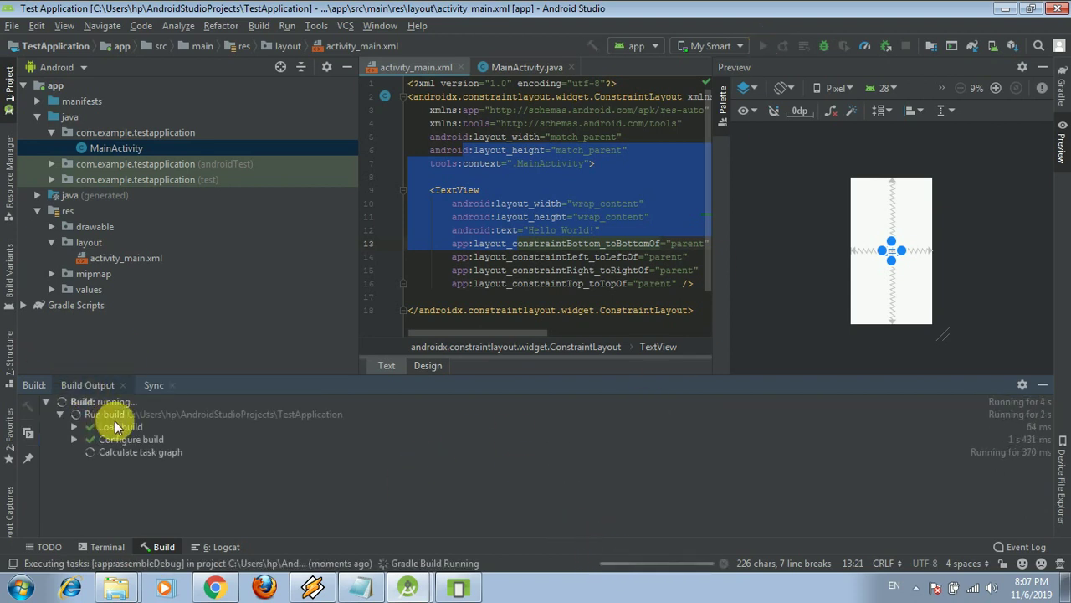
pyautogui.click(459, 591)
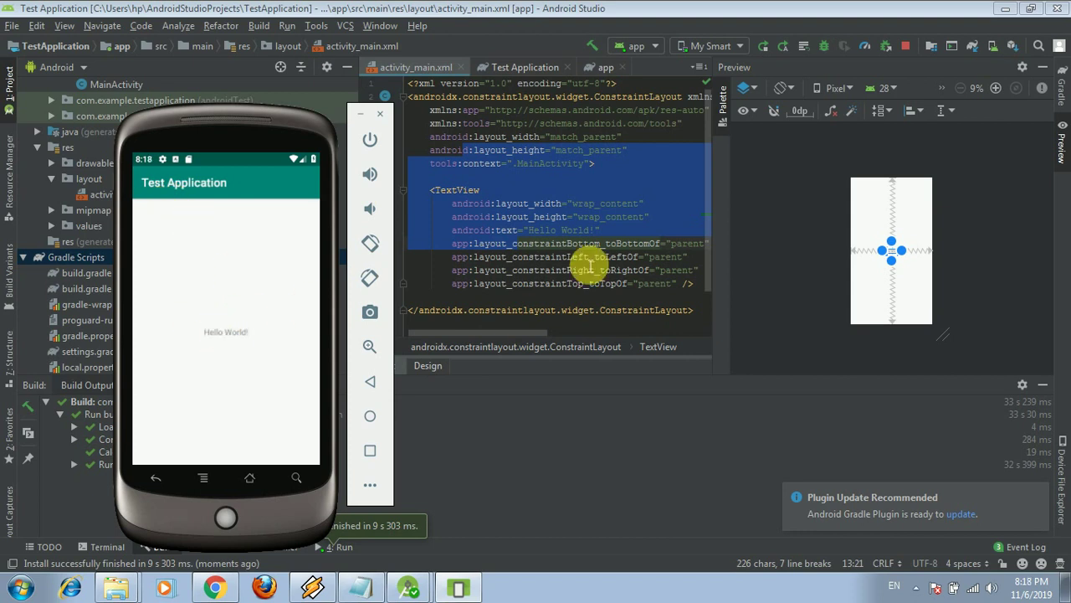
# Return to Android Studio, show activity_main.xml in Design view and select the Hello World! text view
pyautogui.click(464, 404)
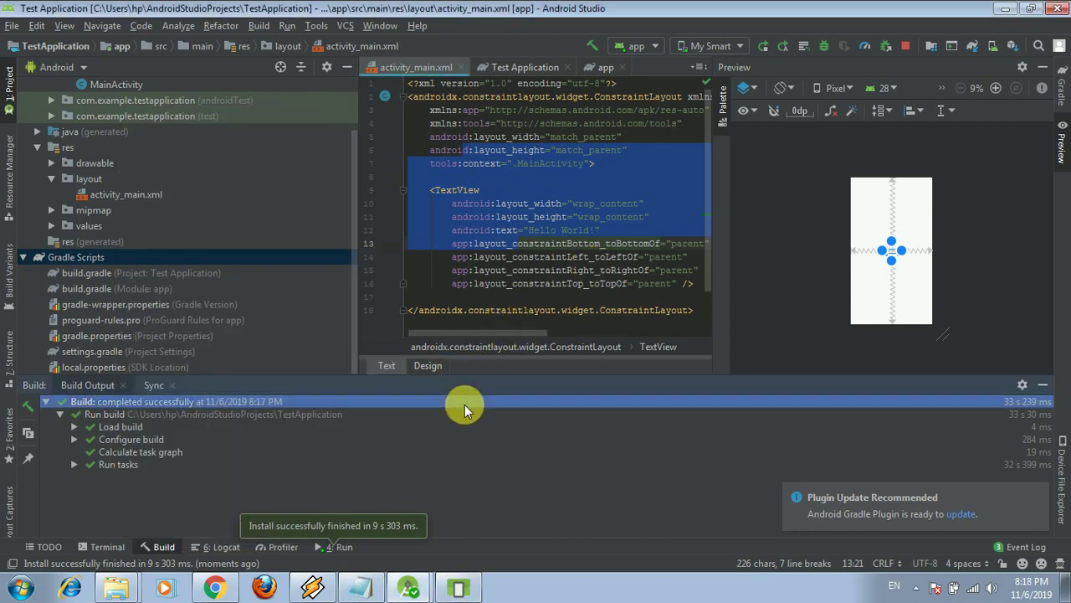
pyautogui.click(421, 365)
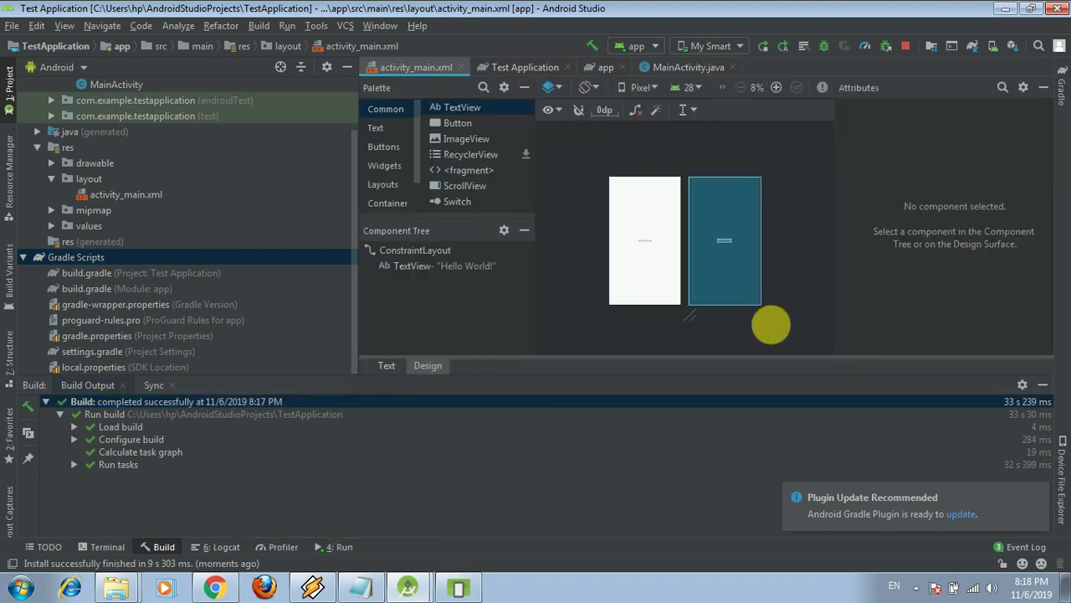
pyautogui.click(776, 88)
pyautogui.click(775, 88)
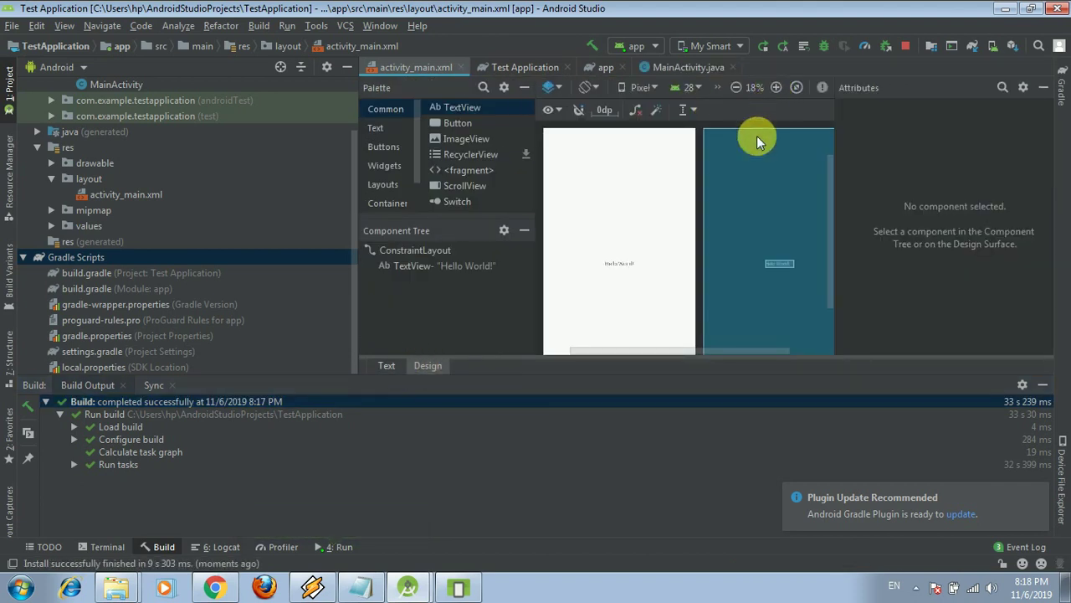
pyautogui.click(771, 87)
pyautogui.click(772, 87)
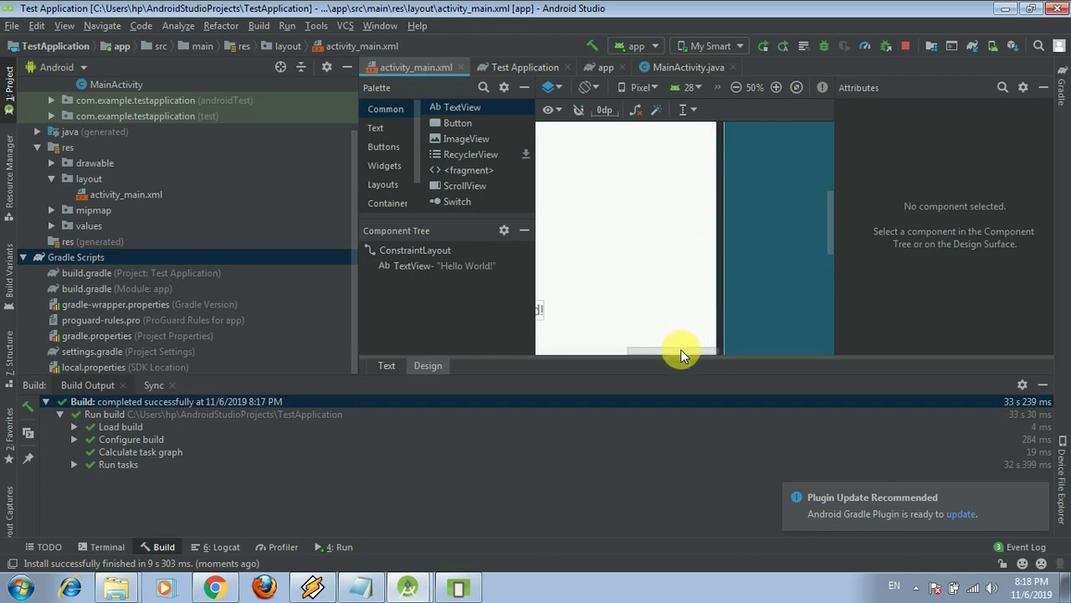
pyautogui.moveTo(681, 351); pyautogui.dragTo(641, 352)
pyautogui.click(674, 317)
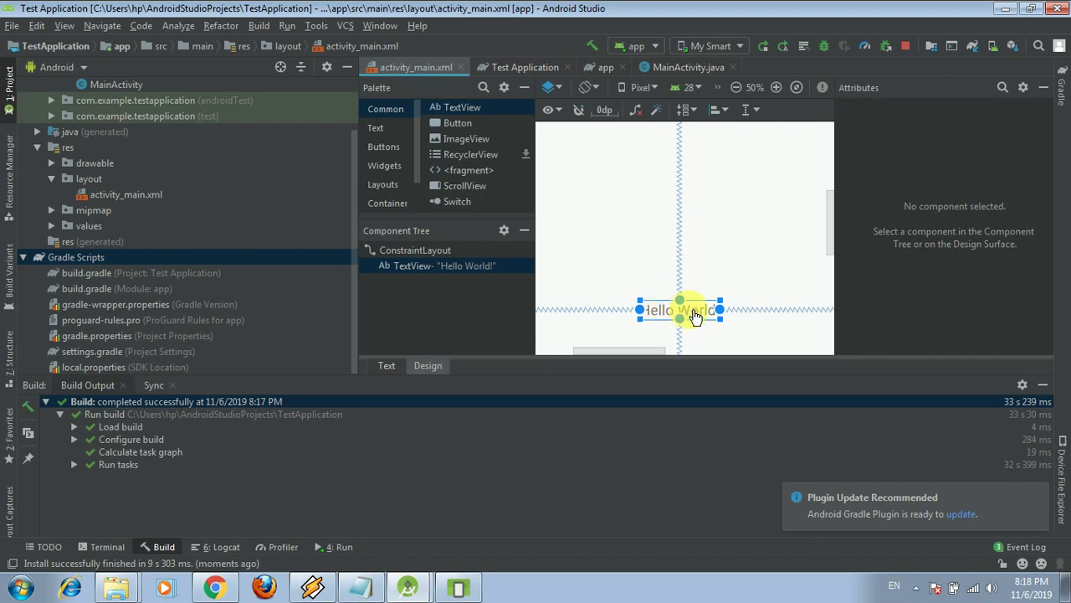
pyautogui.click(699, 312)
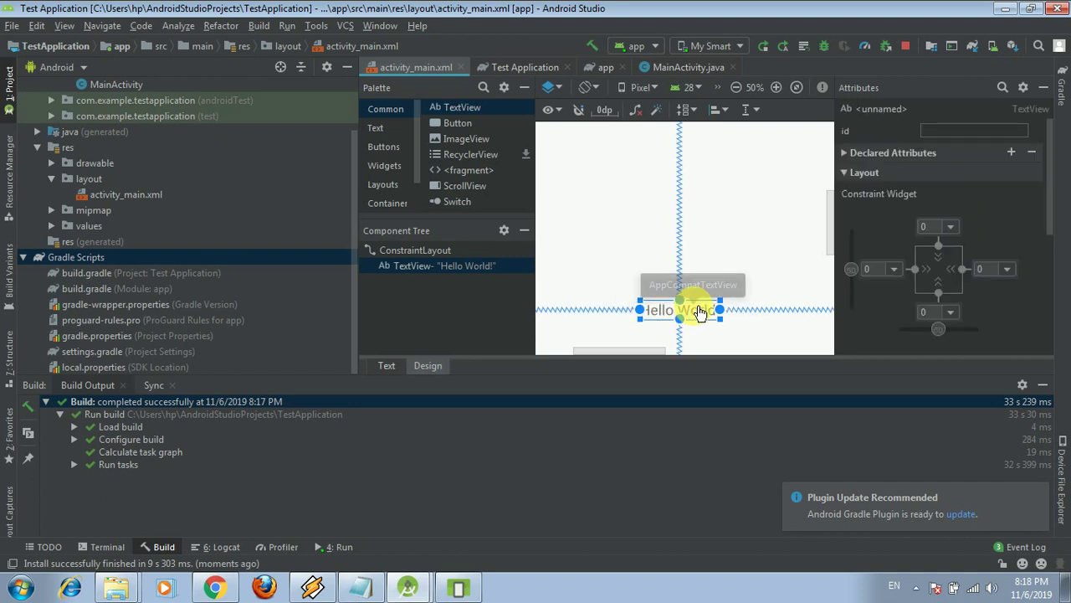
# Change the selected text view's text attribute to "AVADH TUTOR"
pyautogui.click(843, 174)
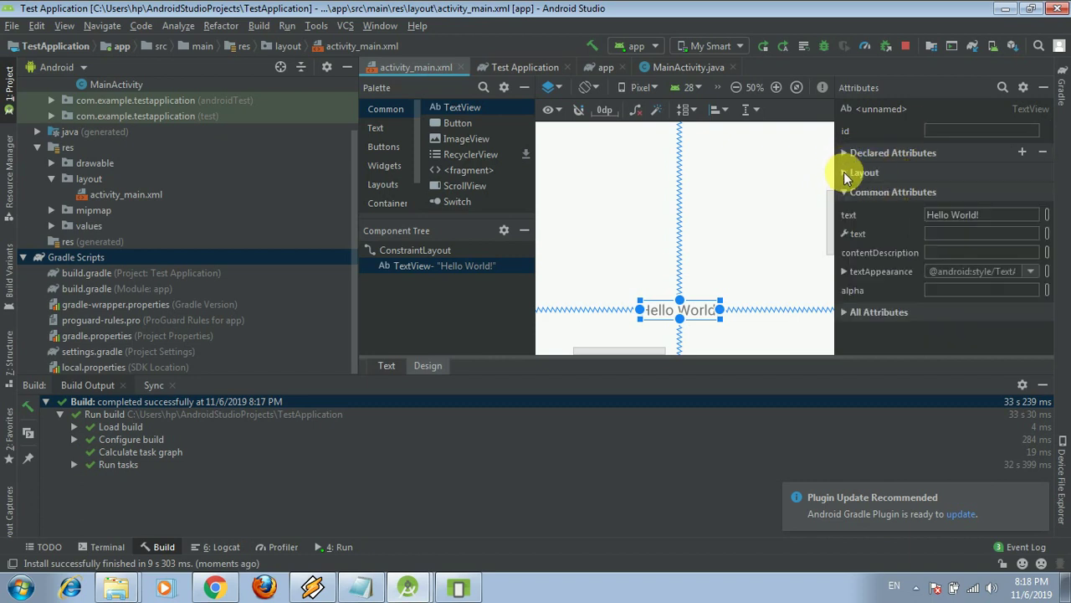
pyautogui.click(1000, 217)
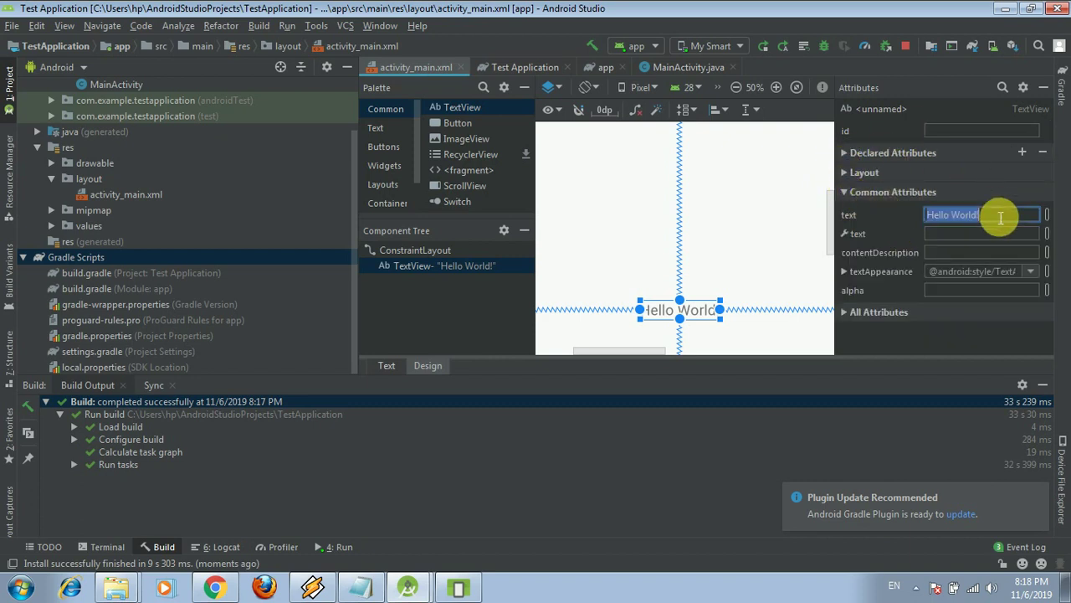
pyautogui.press('BackSpace')
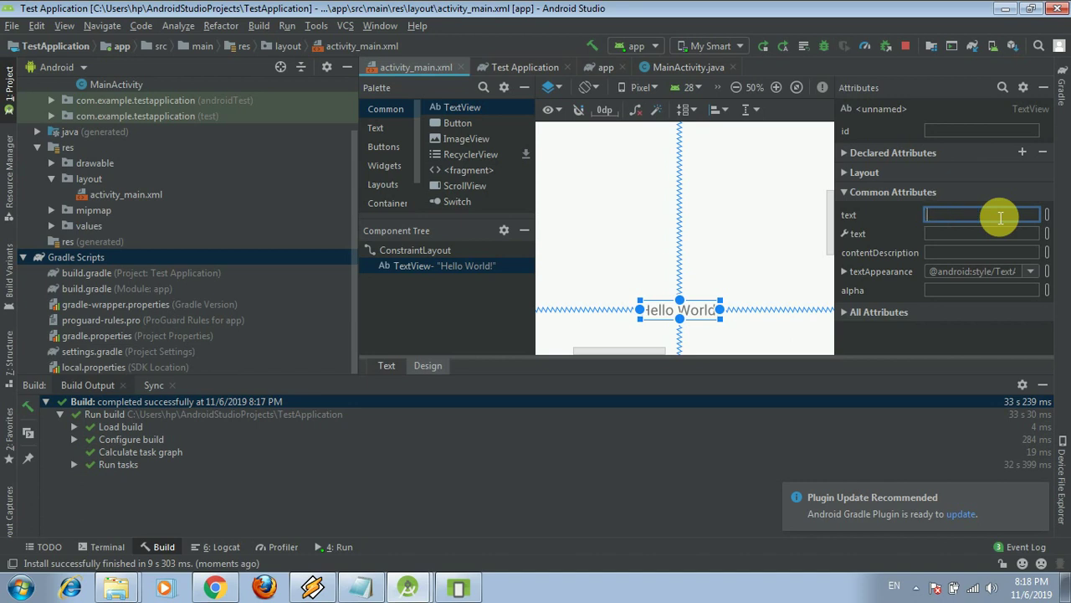
pyautogui.write('AVA')
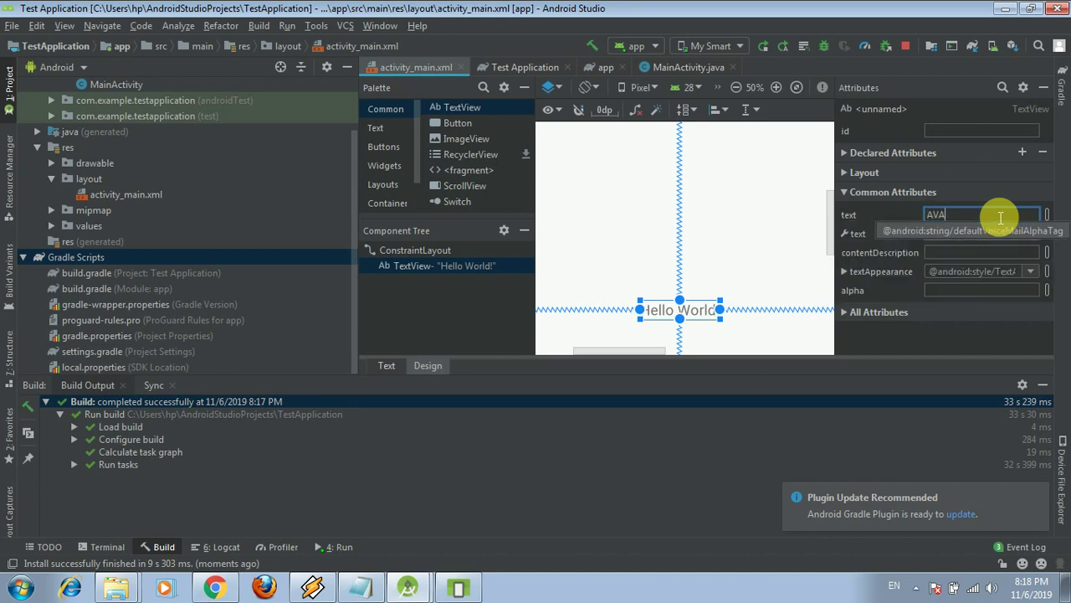
pyautogui.write('DH TUTOR')
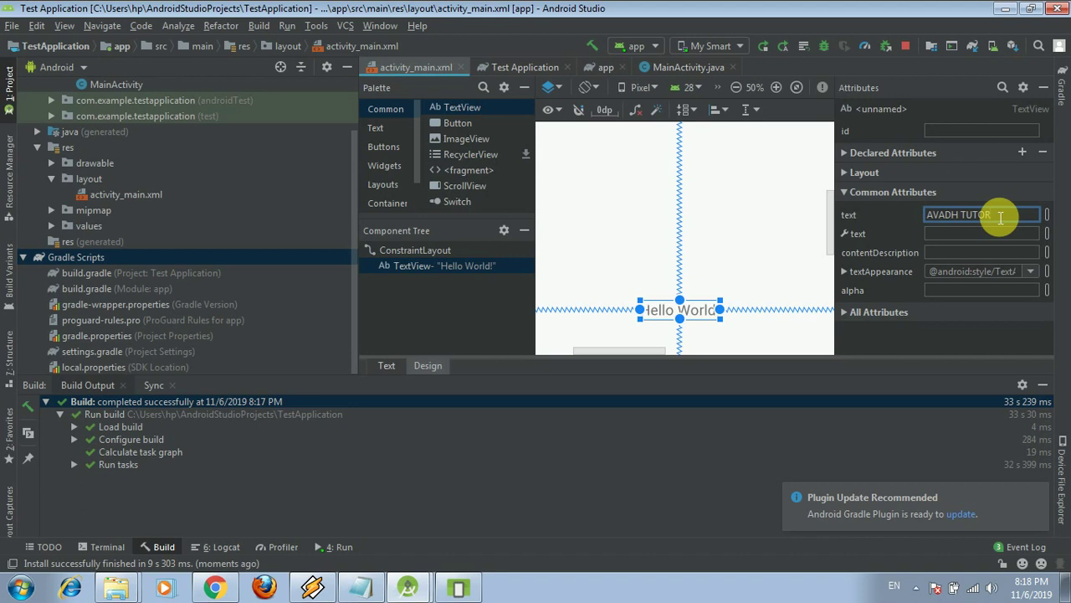
pyautogui.press('Return')
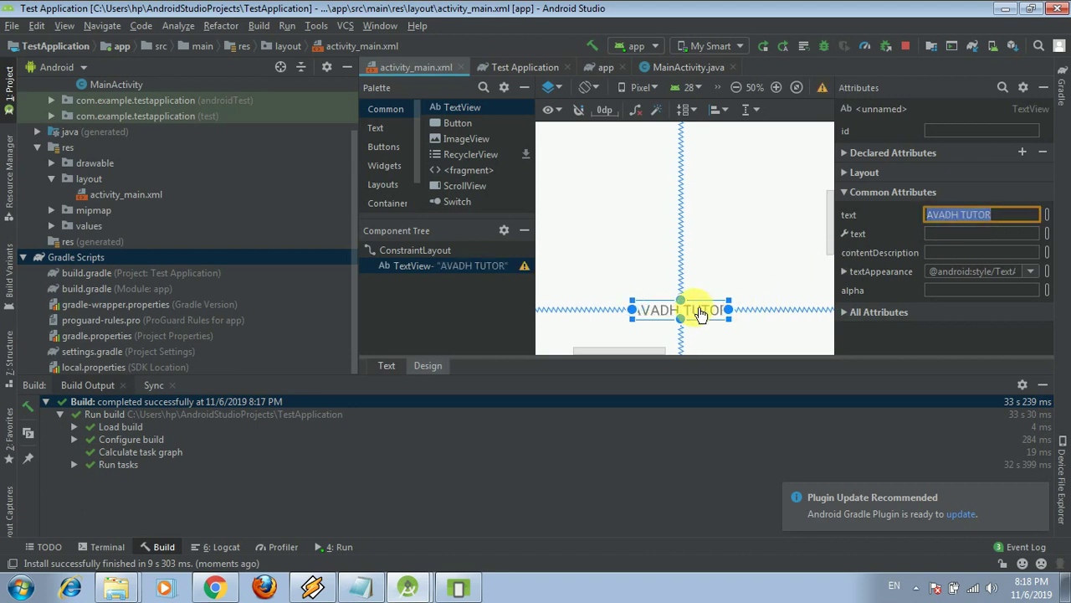
# Move the AVADH TUTOR text view slightly up and to the left in the layout design
pyautogui.moveTo(702, 311); pyautogui.dragTo(695, 301)
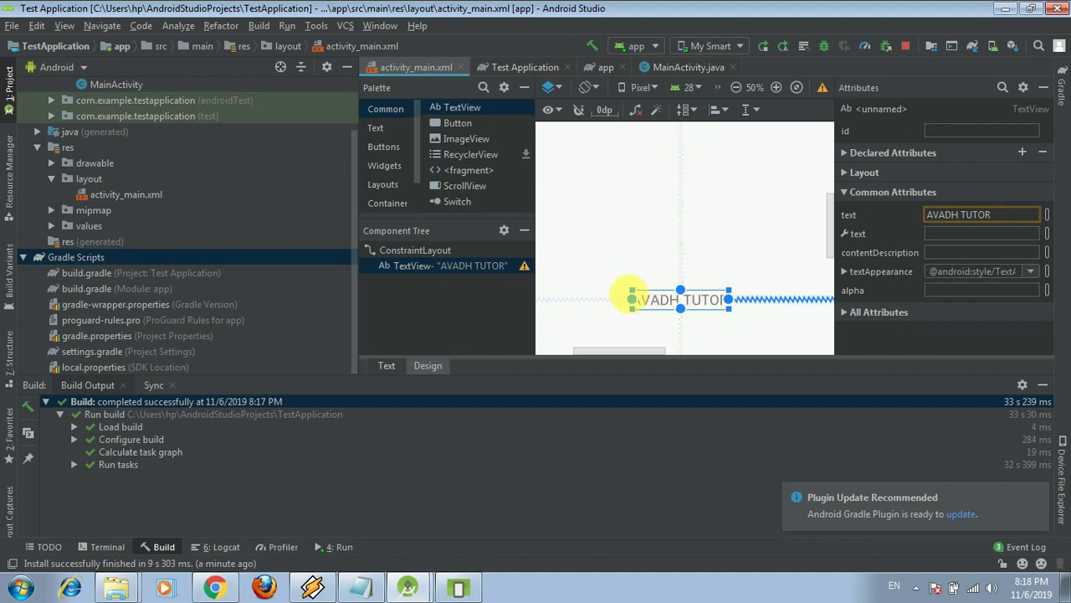
pyautogui.moveTo(627, 299); pyautogui.dragTo(577, 300)
pyautogui.moveTo(681, 302); pyautogui.dragTo(729, 298)
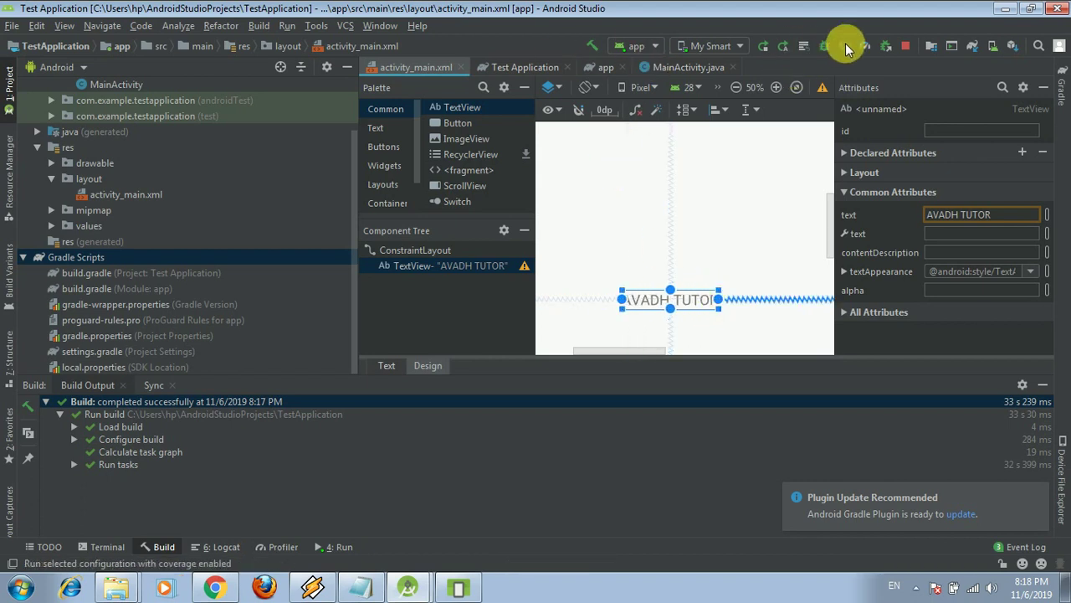
# Run the edited app on the My Smart device and bring the emulator window forward
pyautogui.click(762, 52)
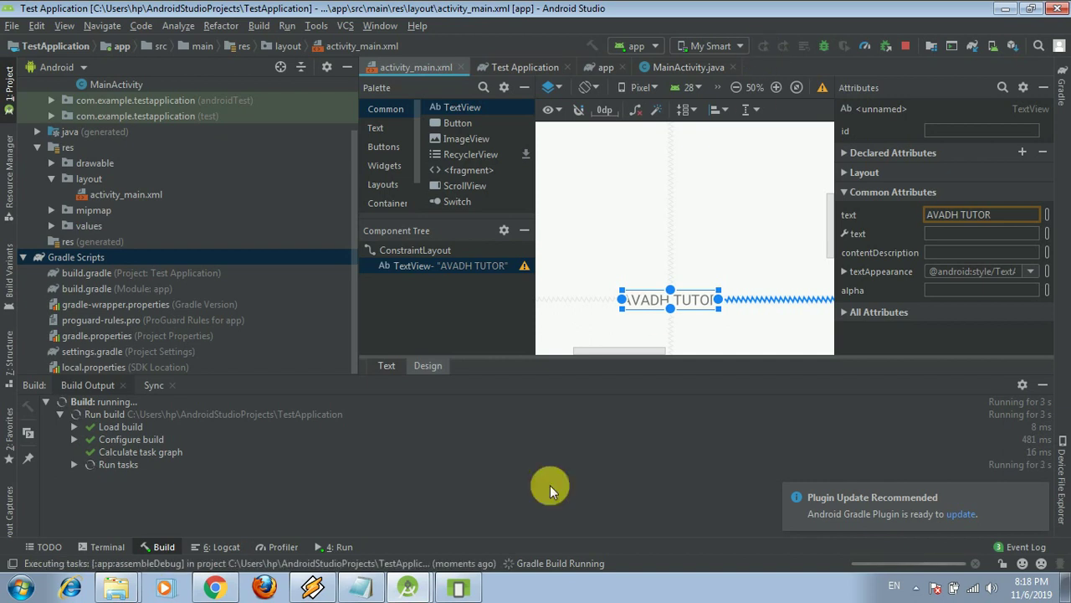
pyautogui.click(468, 591)
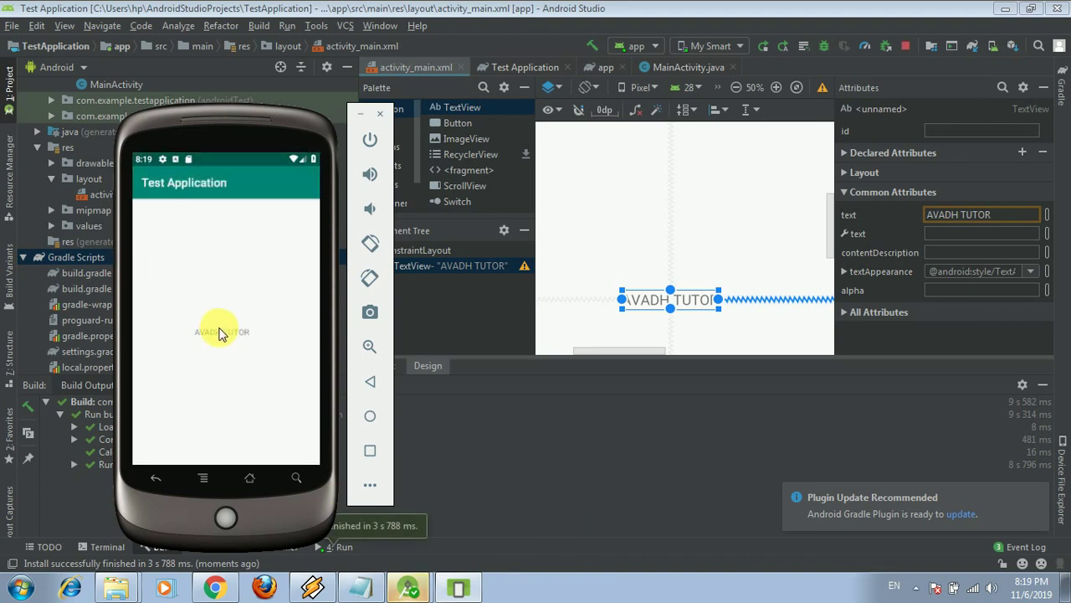
# Switch to Notepad and append "-- Error Then Next Video Is This" to the "process unexpectedly exit. android studio 3.5'" line
pyautogui.click(364, 592)
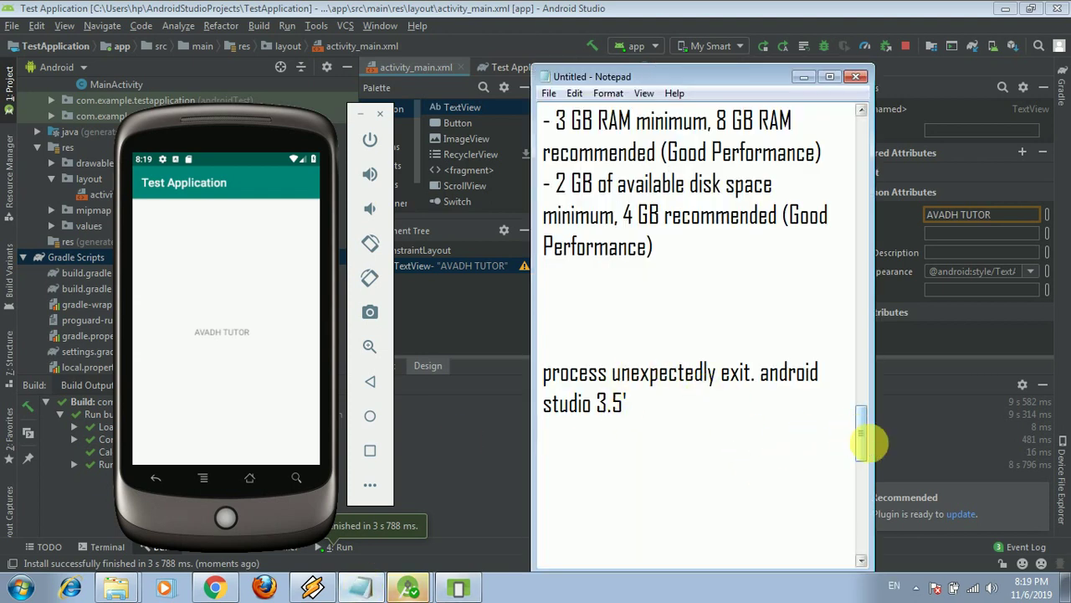
pyautogui.moveTo(544, 373); pyautogui.dragTo(674, 407)
pyautogui.click(665, 410)
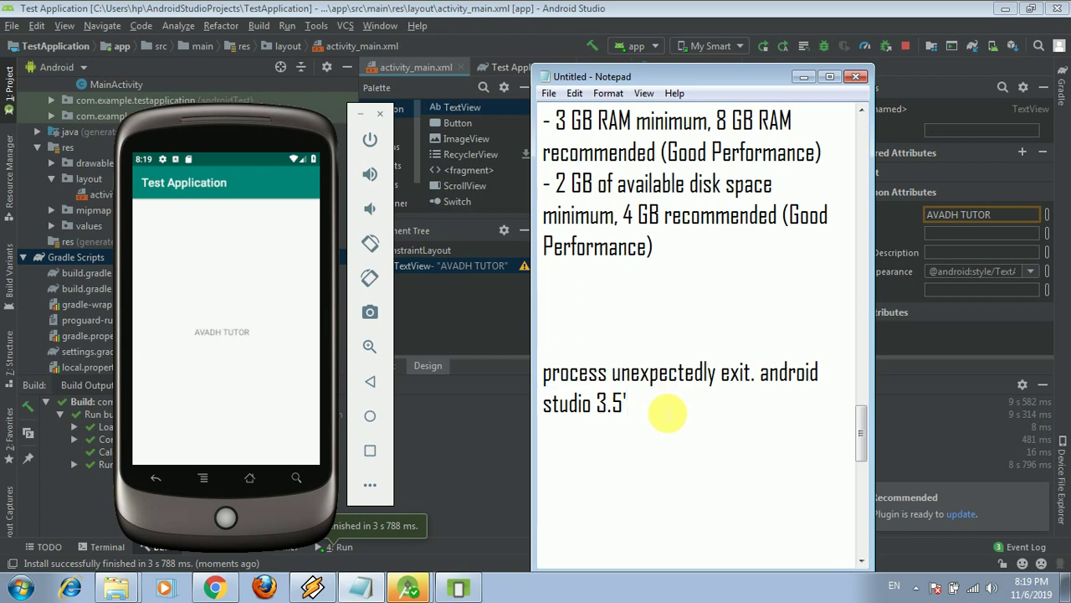
pyautogui.write('-- Er')
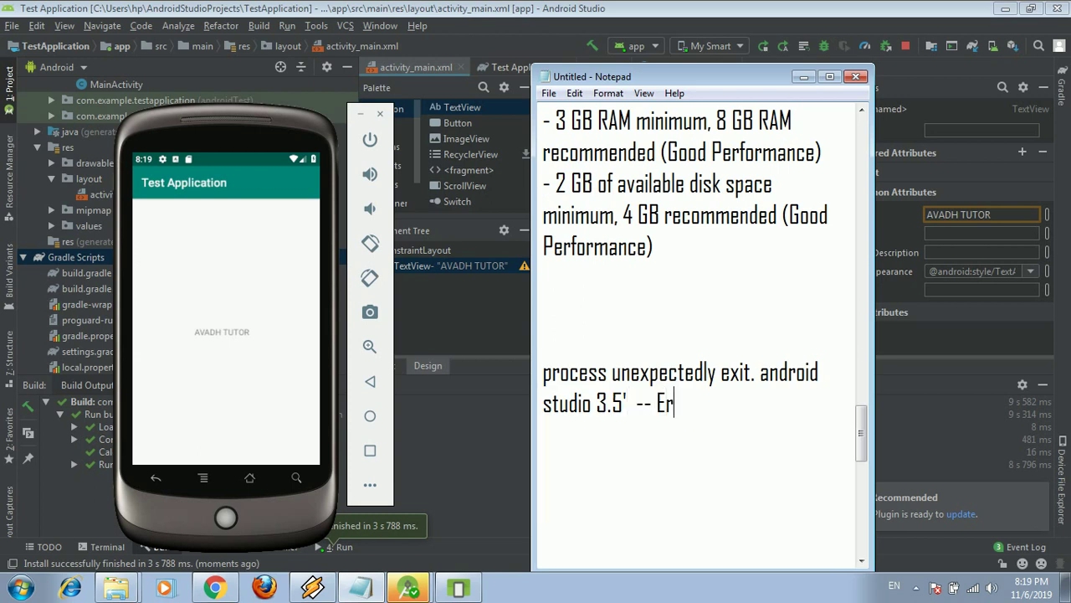
pyautogui.write('ror Then')
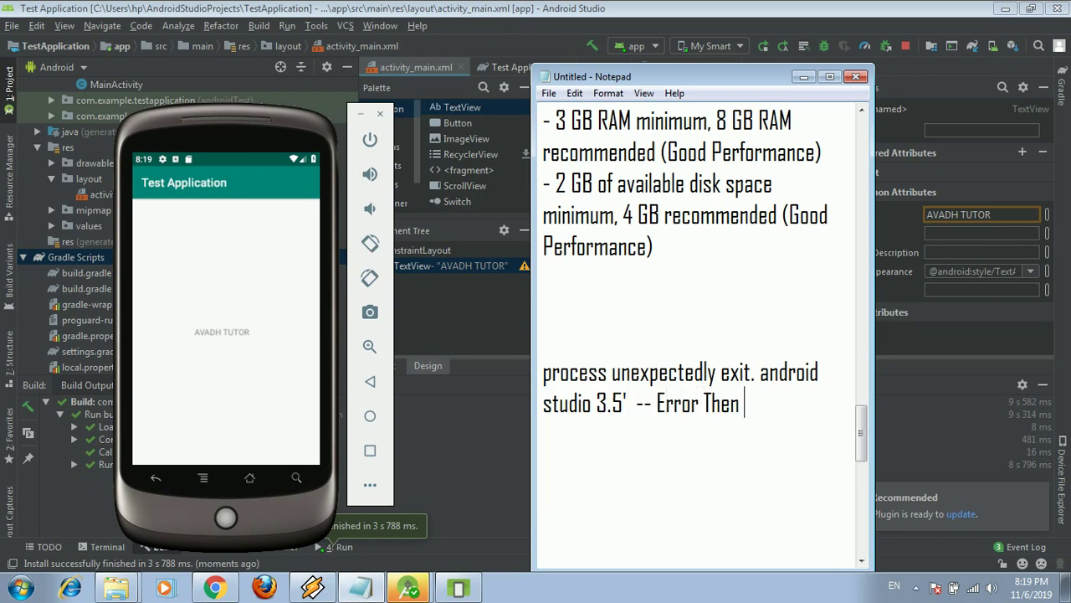
pyautogui.write(' Next Video')
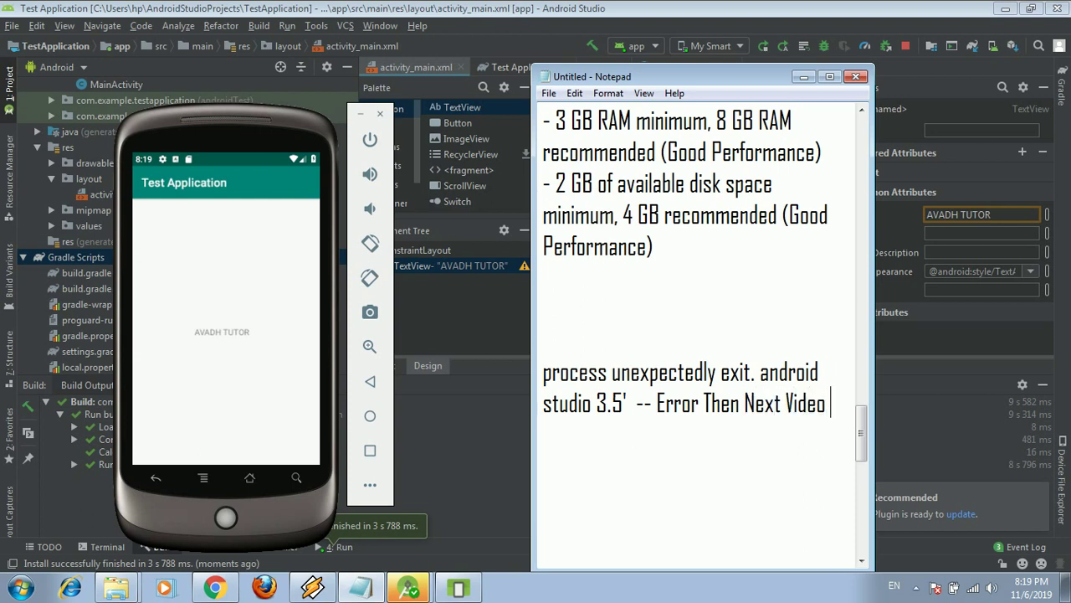
pyautogui.write(' Is T')
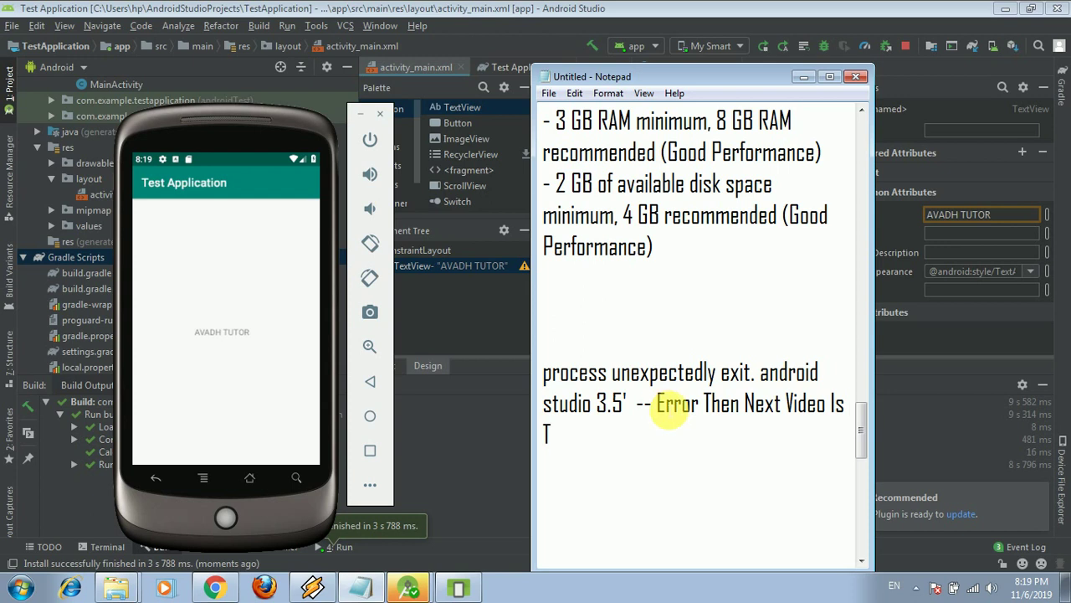
pyautogui.write('his')
# Add the paragraph "Getting More Video Please Subscribe Our Channel" after two blank lines
pyautogui.press('Return')
pyautogui.press('Return')
pyautogui.press('Return')
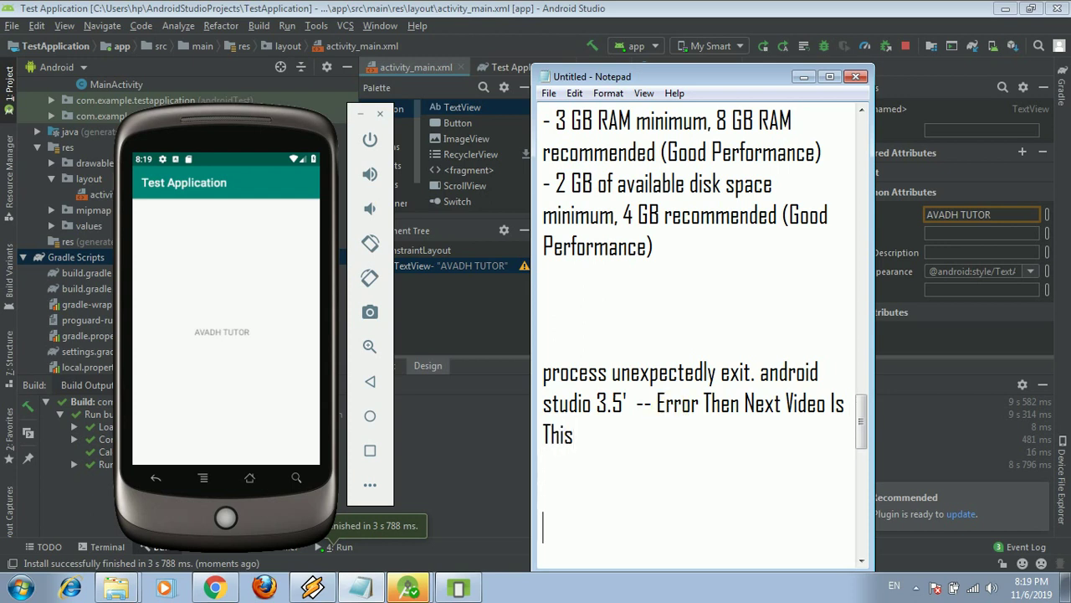
pyautogui.write('Getting More ')
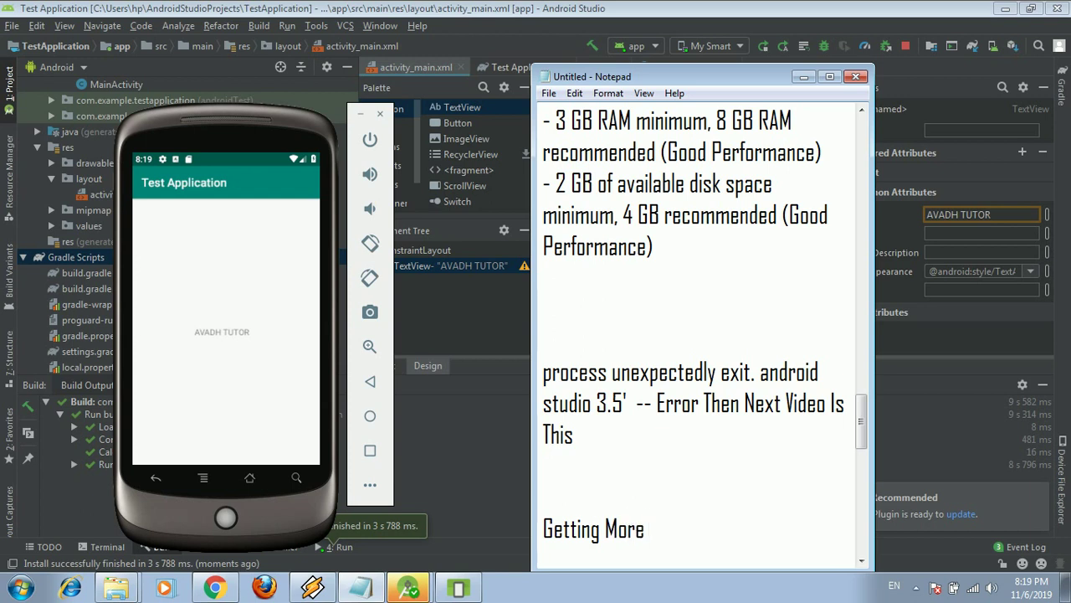
pyautogui.write('Video')
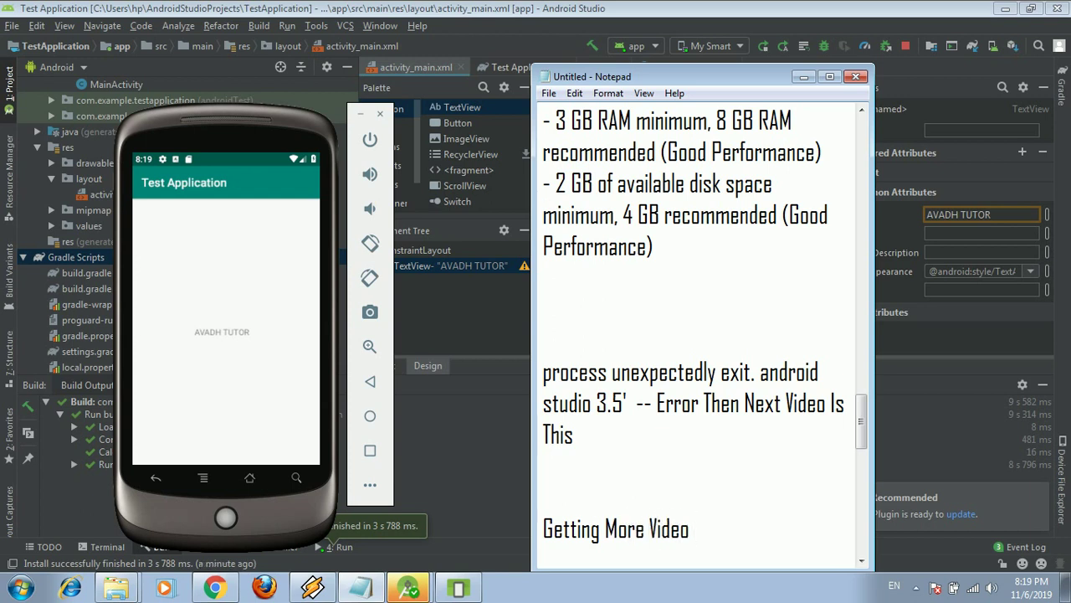
pyautogui.write('Please Sub')
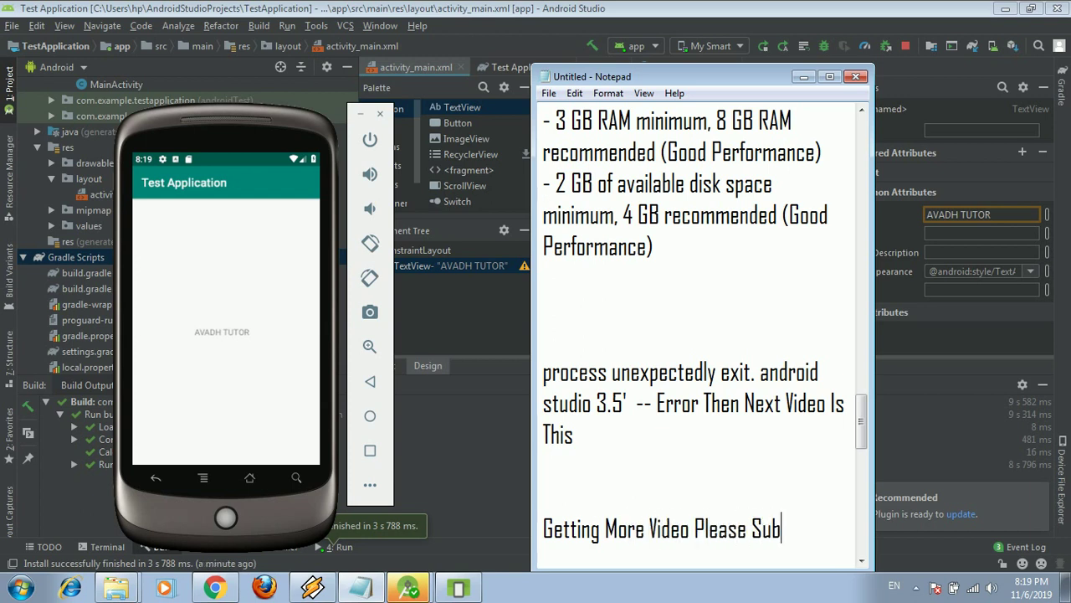
pyautogui.write('scribe O')
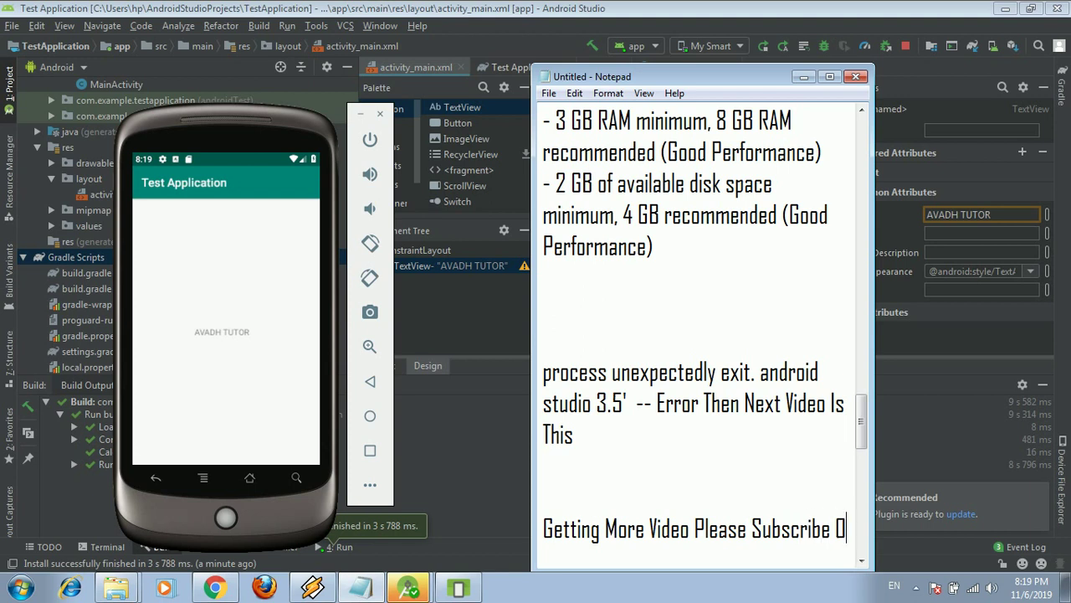
pyautogui.write('ur Channel')
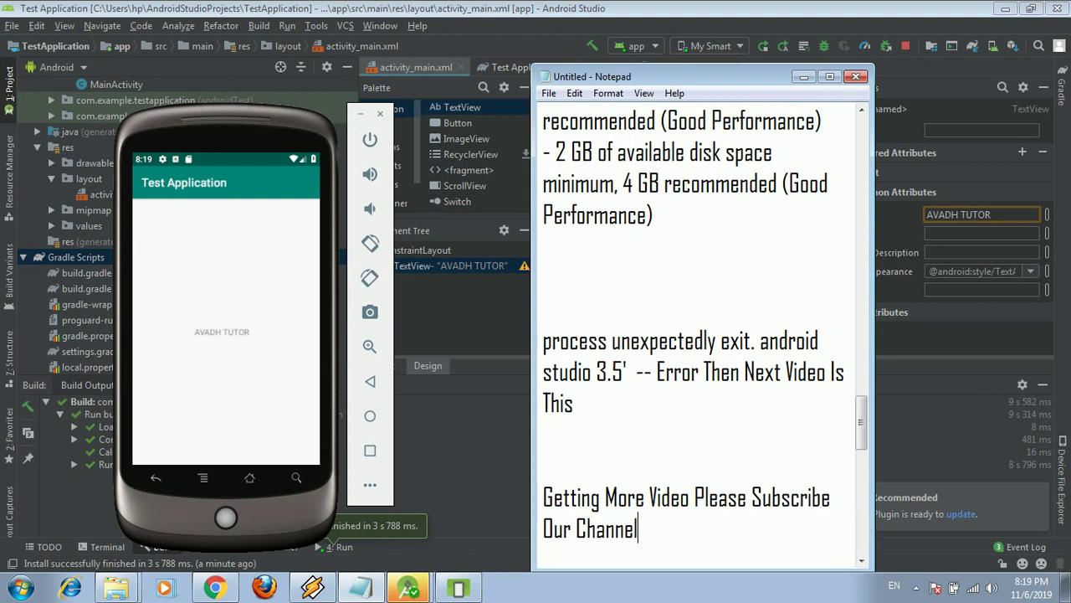
# Add the closing line "Thanks Foe Watch ...." after two more blank lines
pyautogui.press('Return')
pyautogui.press('Return')
pyautogui.press('Return')
pyautogui.write('Tha')
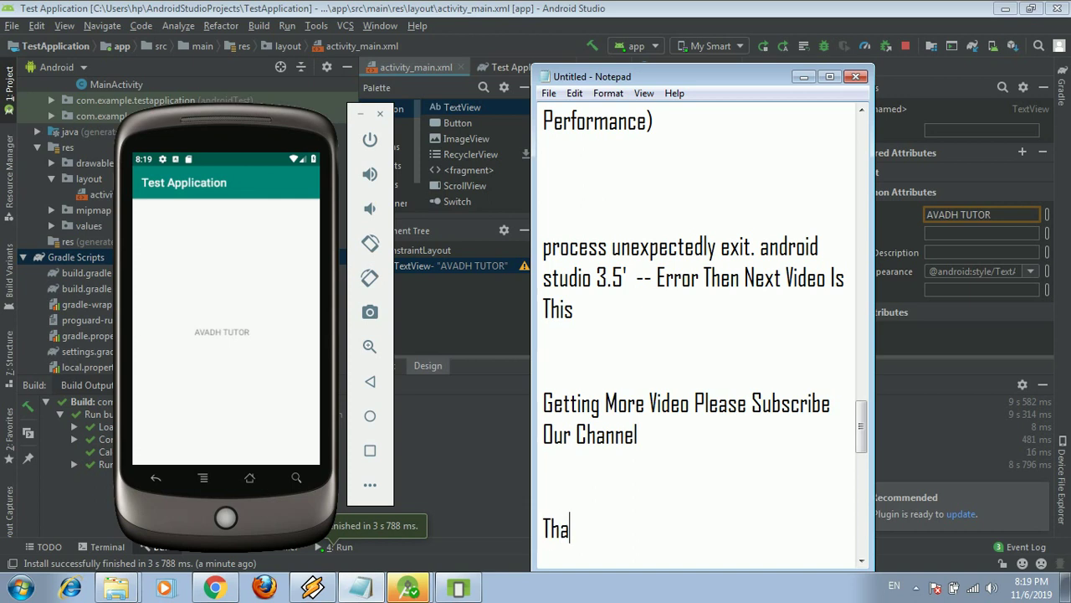
pyautogui.write('nks Foe')
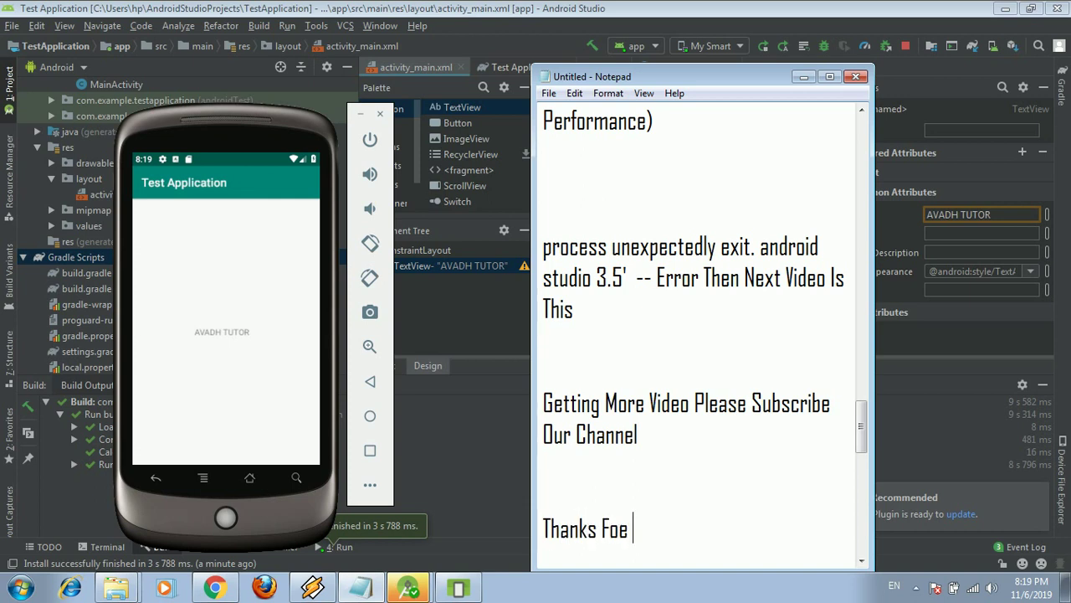
pyautogui.write(' Watch')
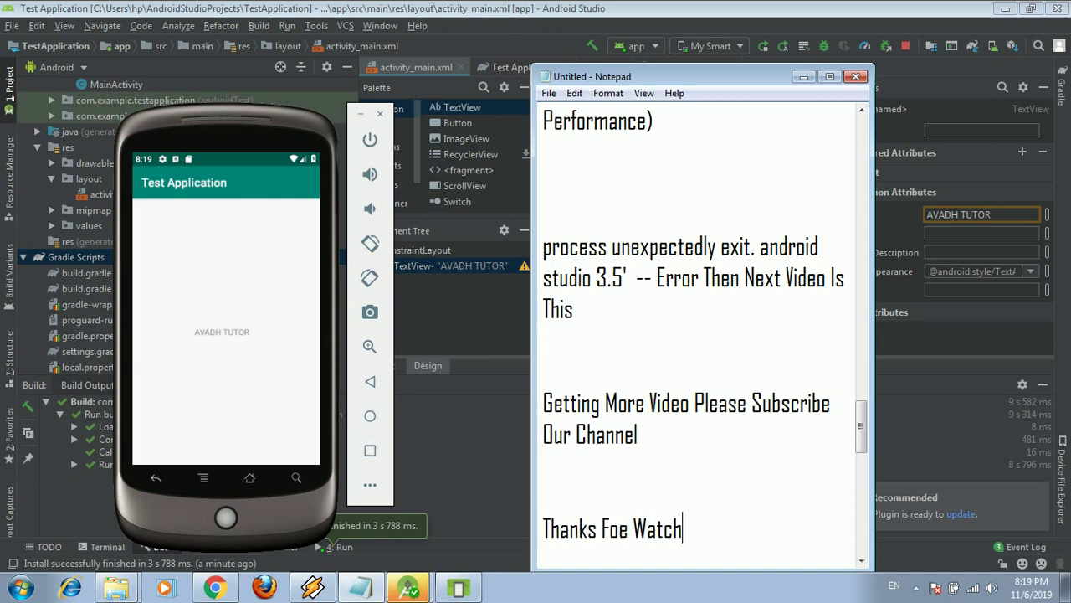
pyautogui.write(' ....')
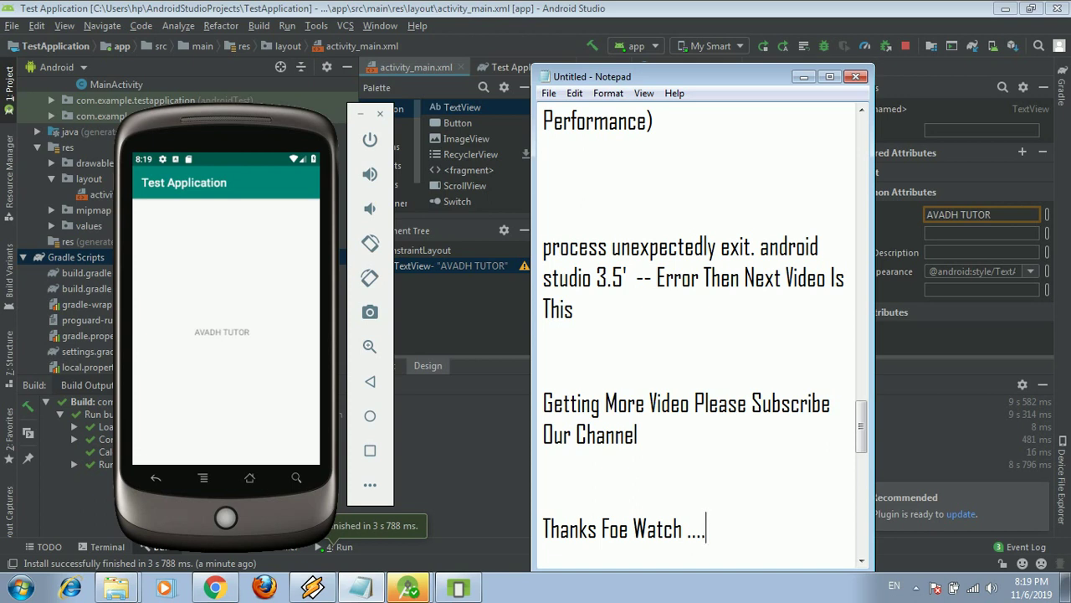